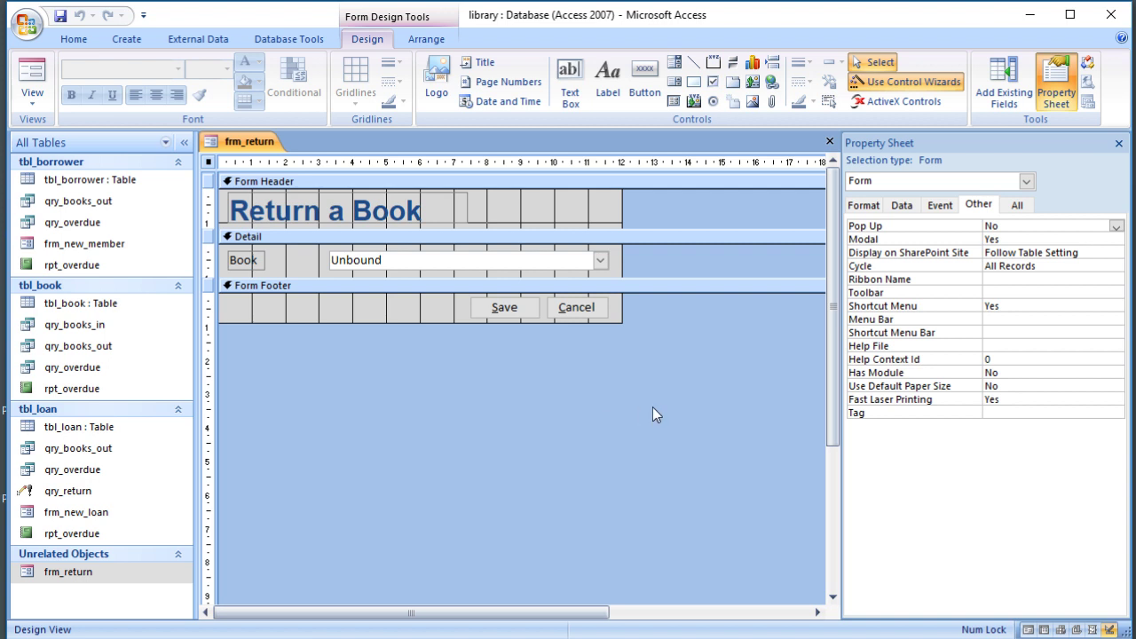
# Step: Close the frm_return form and create a new blank form in Design view
pyautogui.click(829, 141)
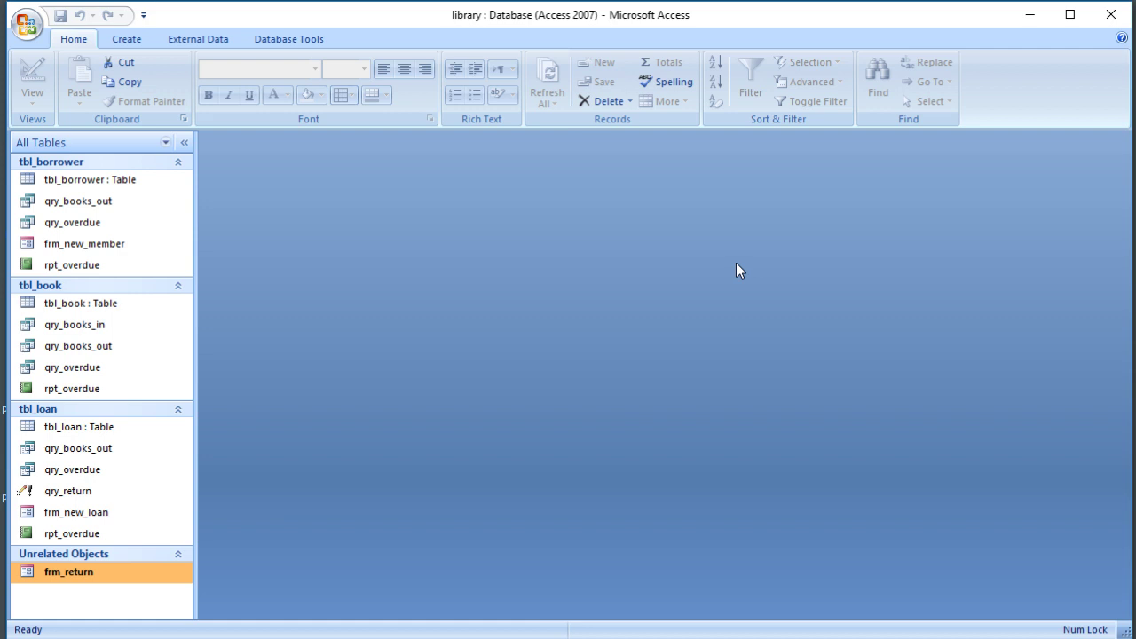
pyautogui.click(127, 41)
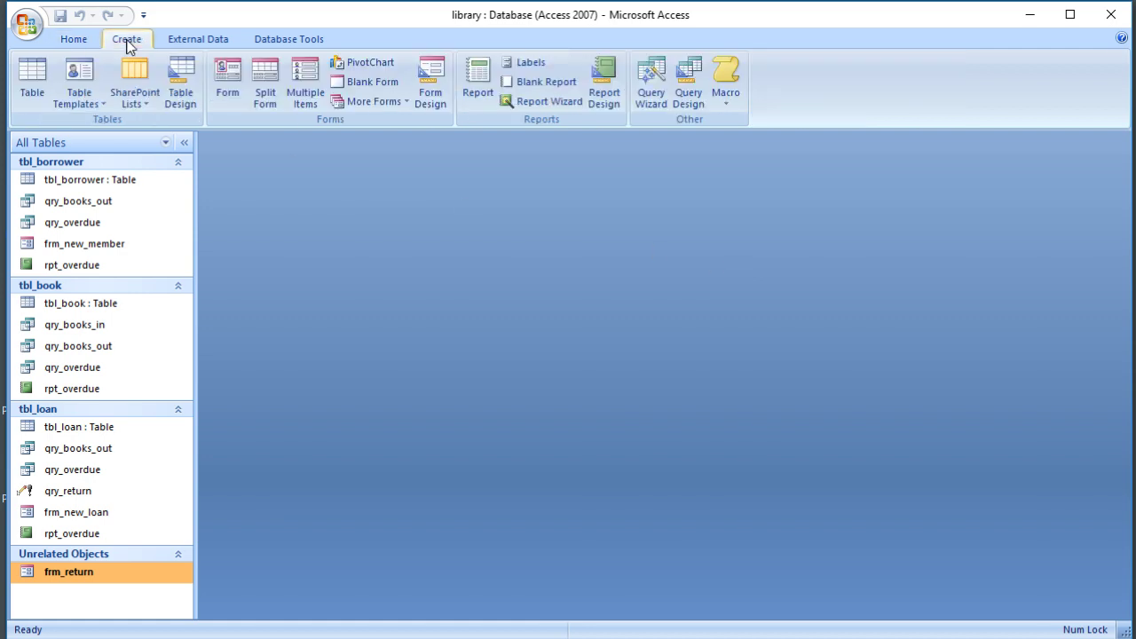
pyautogui.click(430, 100)
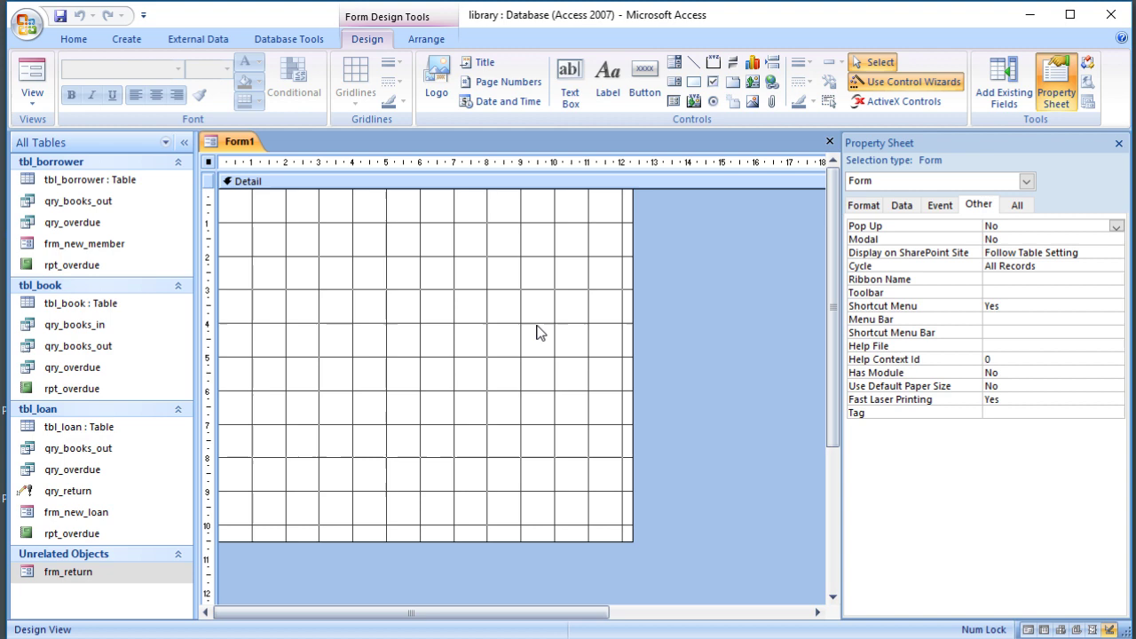
# Step: Set the Detail section's background colour to light grey
pyautogui.rightClick(408, 311)
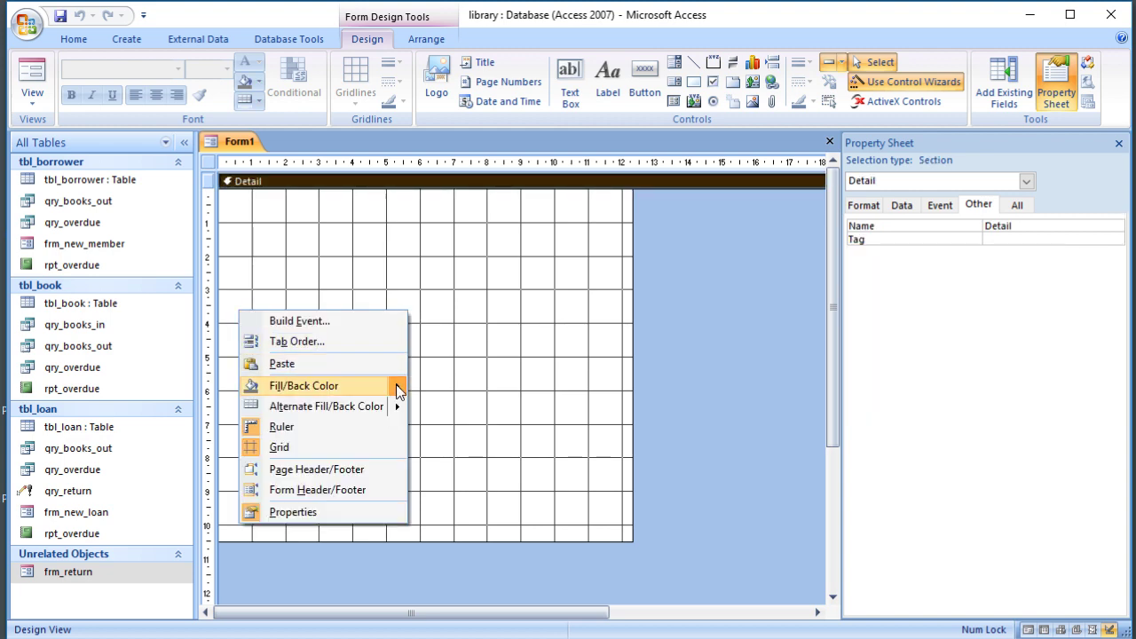
pyautogui.moveTo(378, 388)
pyautogui.click(93, 451)
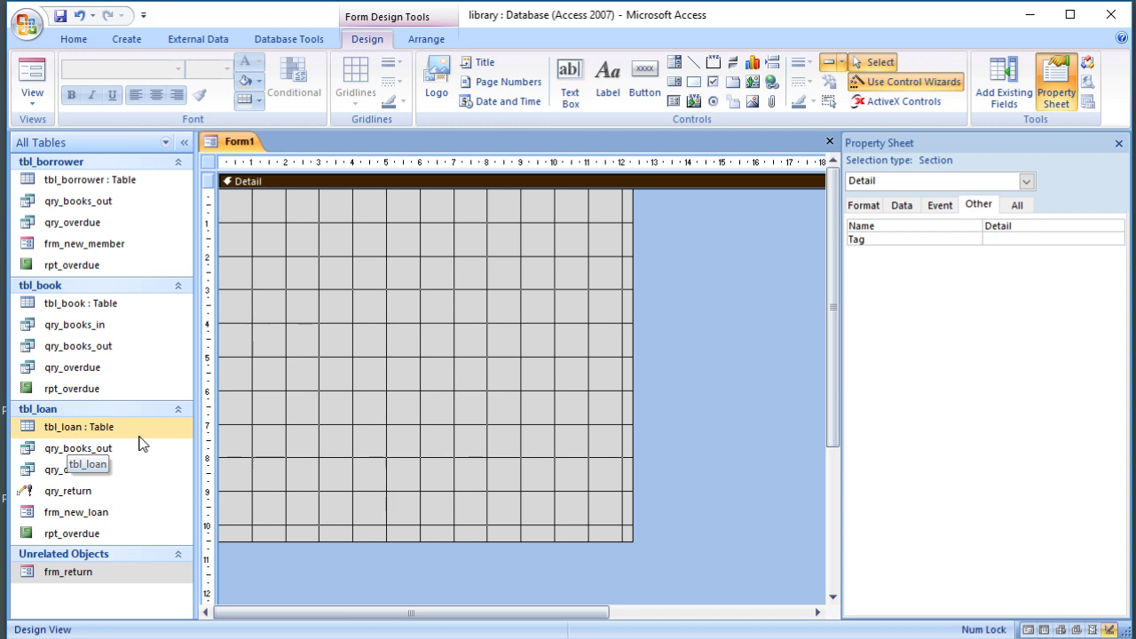
# Step: Add a form header and footer, and shorten the header to about 1 cm
pyautogui.rightClick(371, 325)
pyautogui.moveTo(324, 404)
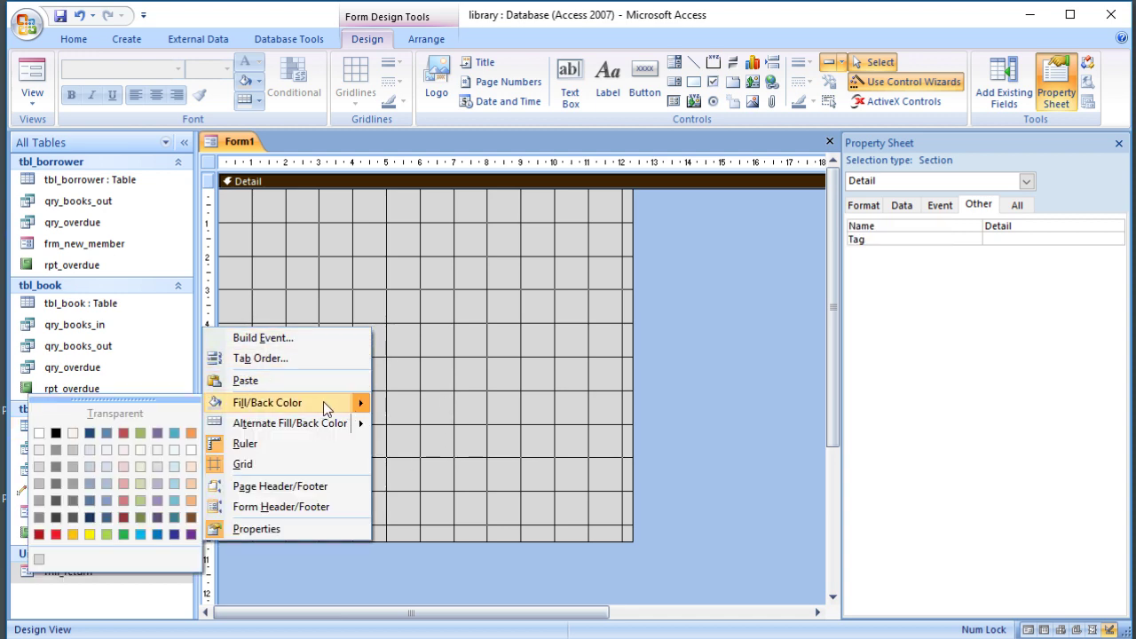
pyautogui.click(311, 505)
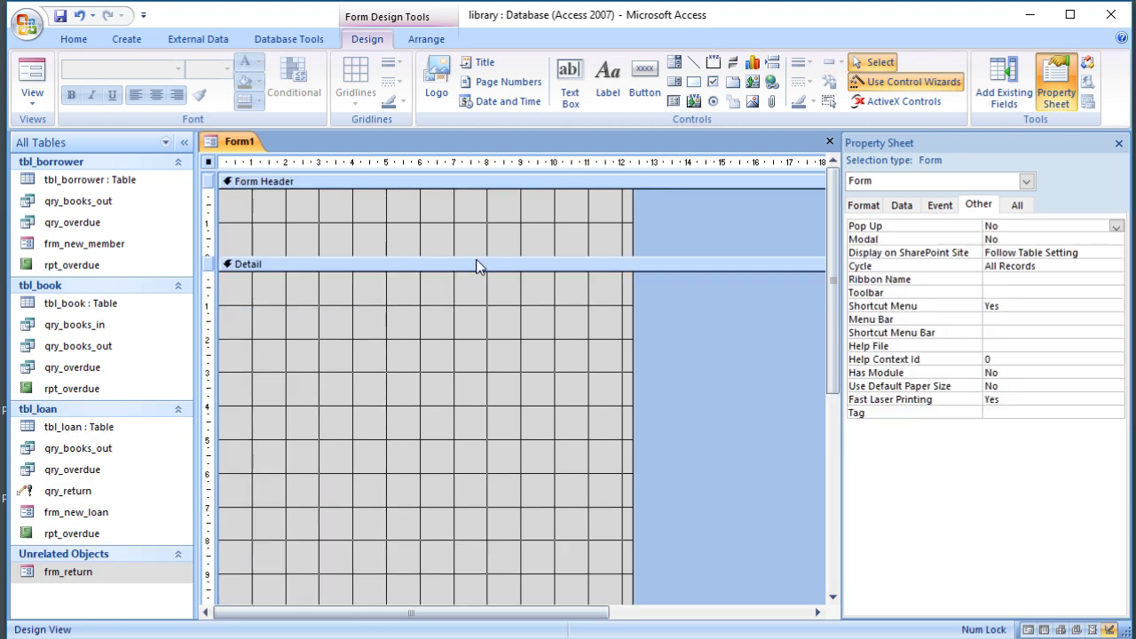
pyautogui.moveTo(474, 258); pyautogui.dragTo(475, 225)
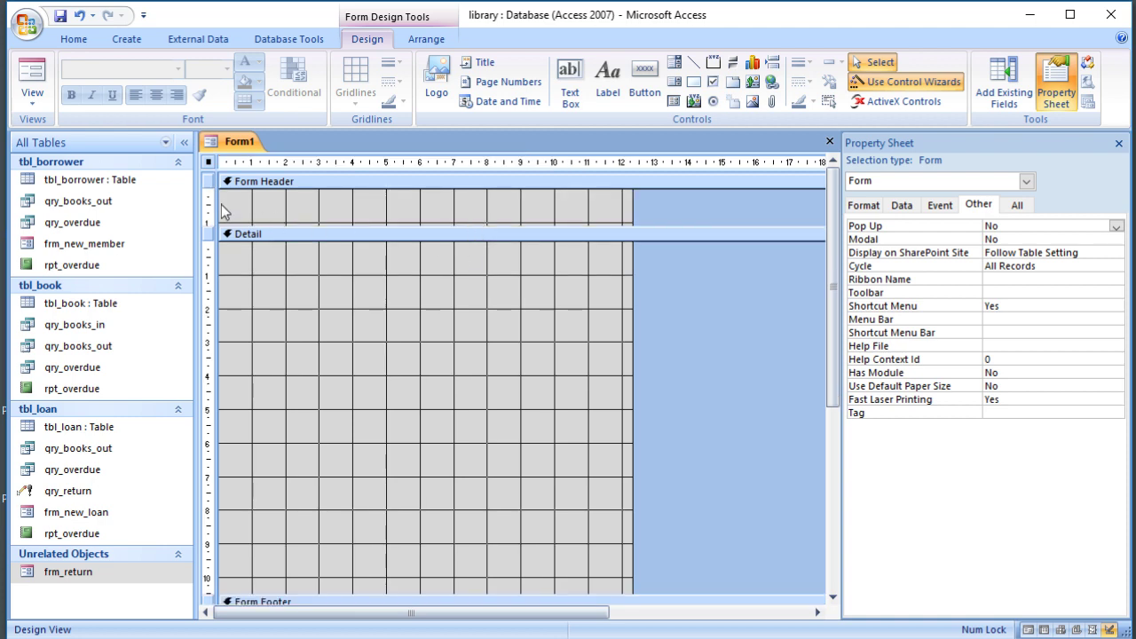
# Step: Add a label reading "The Library" at the left end of the form header
pyautogui.click(607, 82)
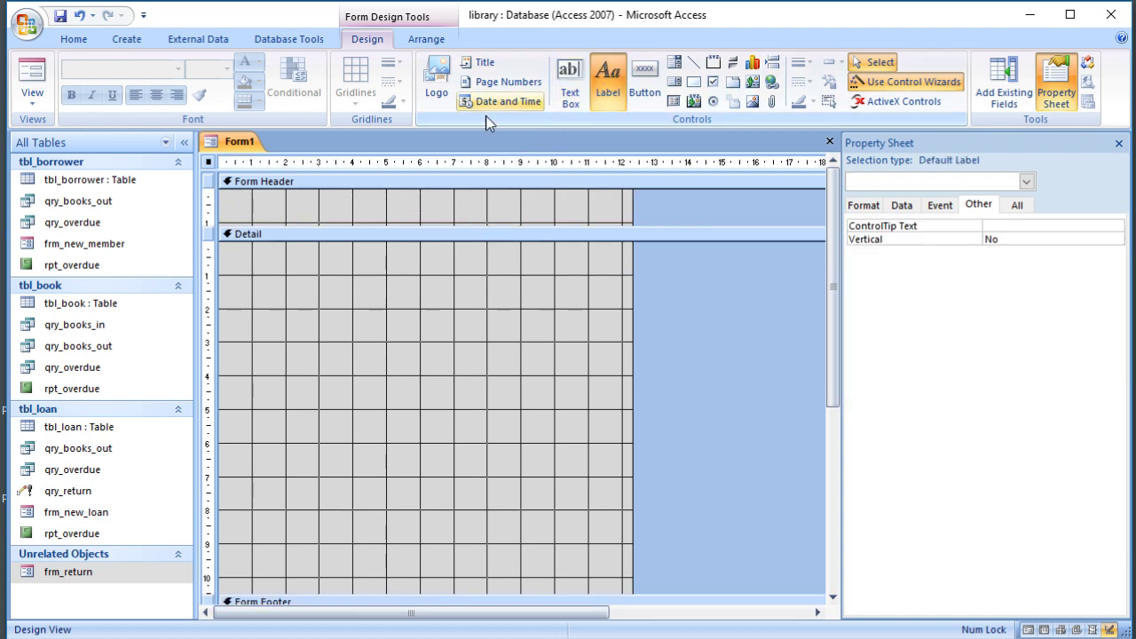
pyautogui.click(226, 195)
pyautogui.write('Thwe')
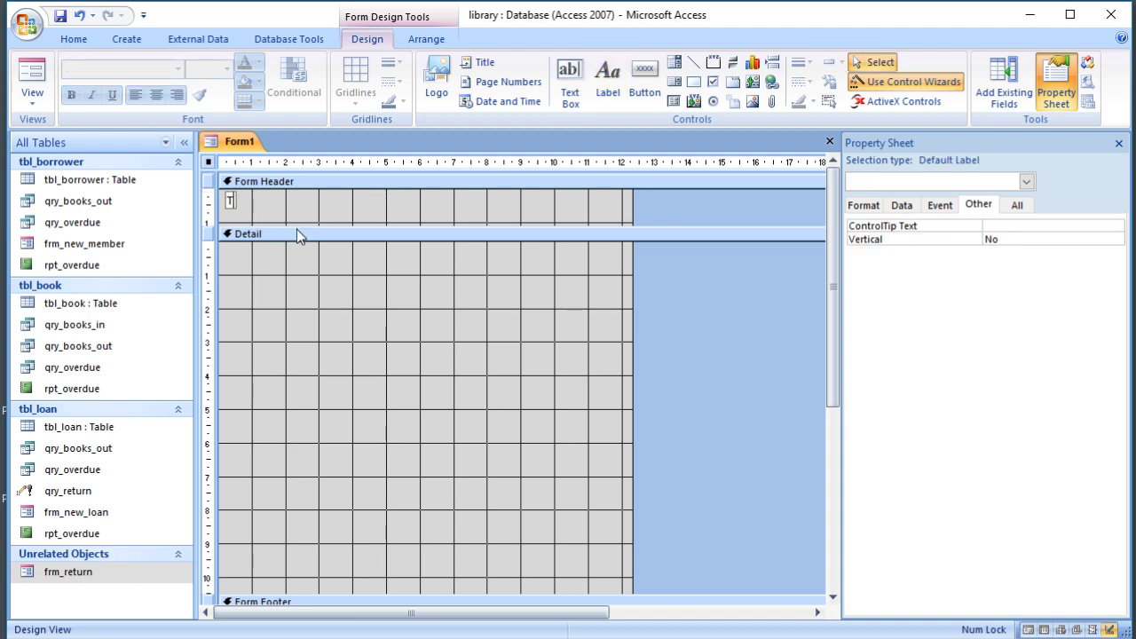
pyautogui.press('BackSpace')
pyautogui.press('BackSpace')
pyautogui.write('e Library')
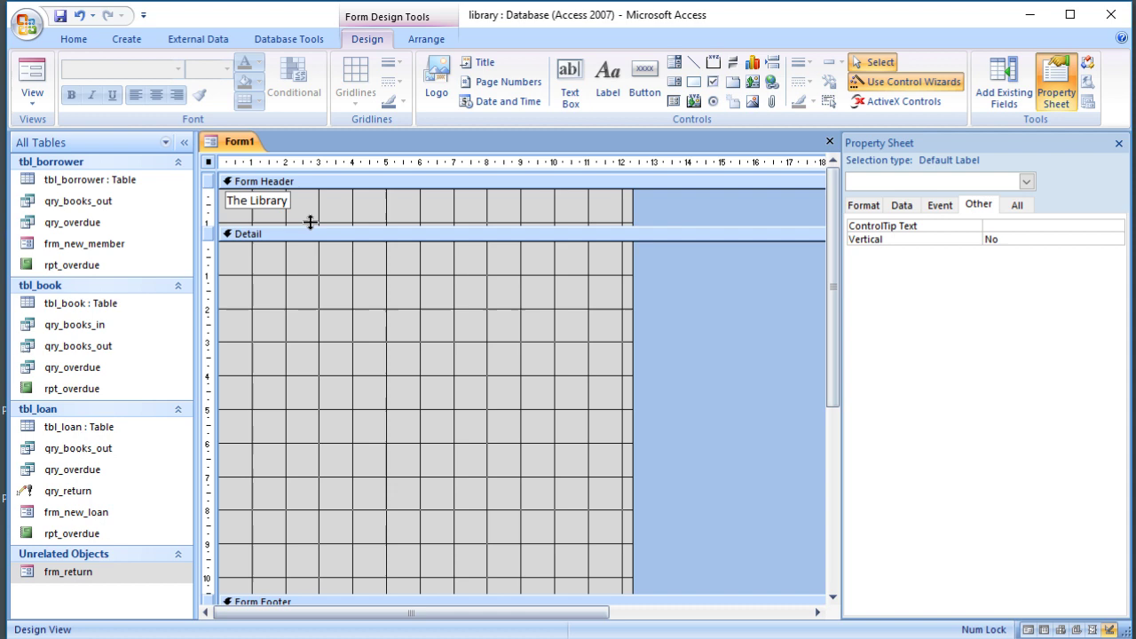
pyautogui.click(311, 221)
# Step: Format the "The Library" label in Arial, size 26, with dark blue text
pyautogui.click(279, 202)
pyautogui.click(78, 39)
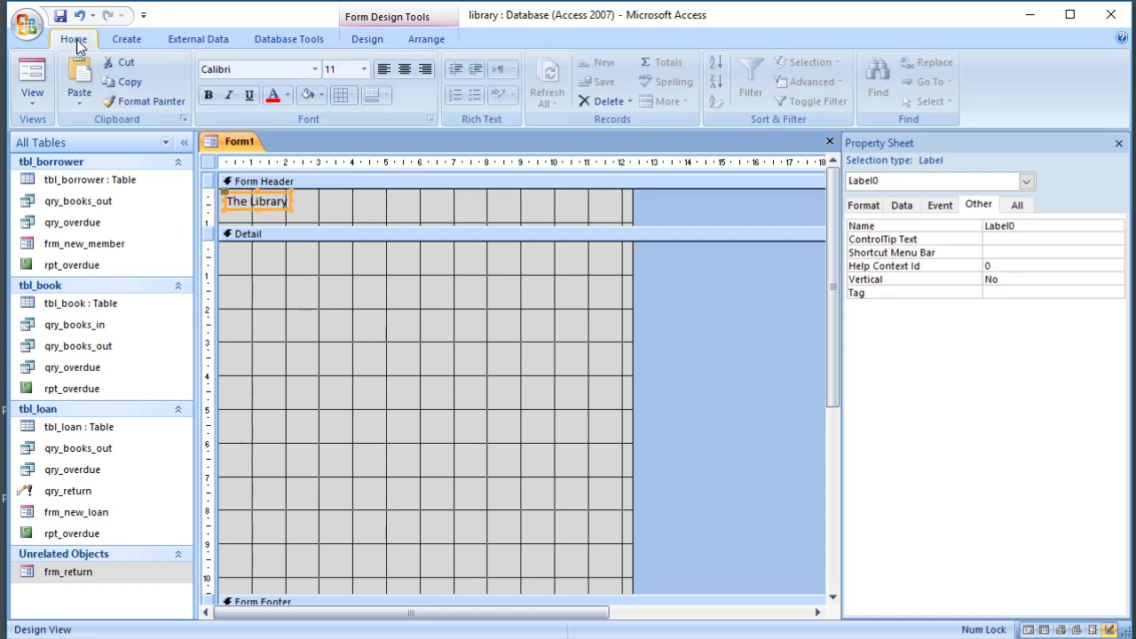
pyautogui.click(315, 69)
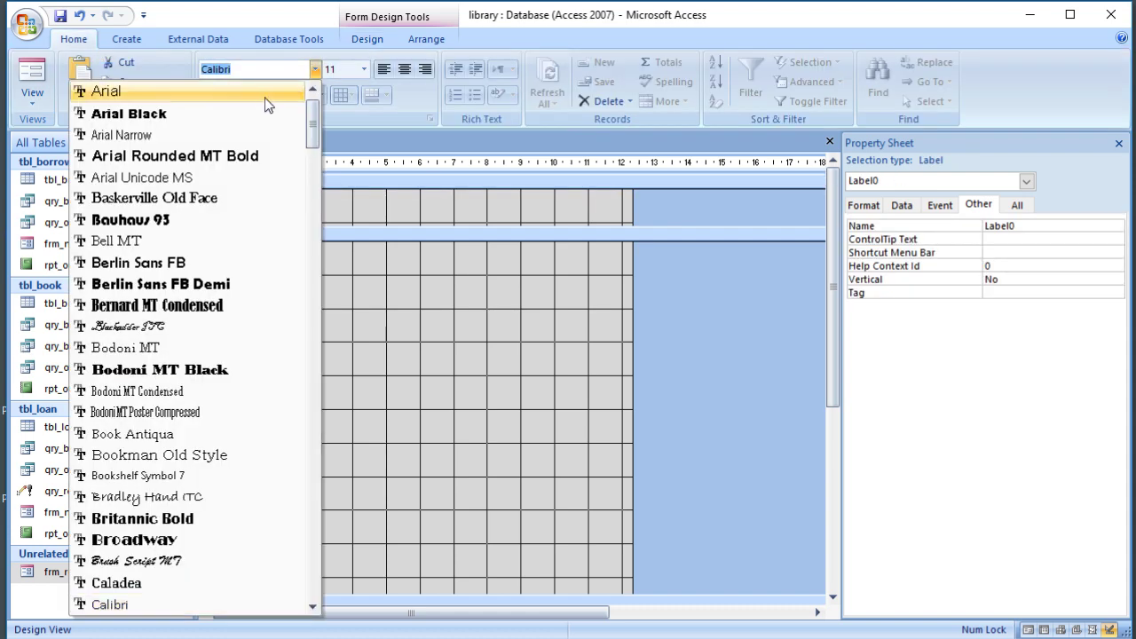
pyautogui.click(113, 91)
pyautogui.click(365, 69)
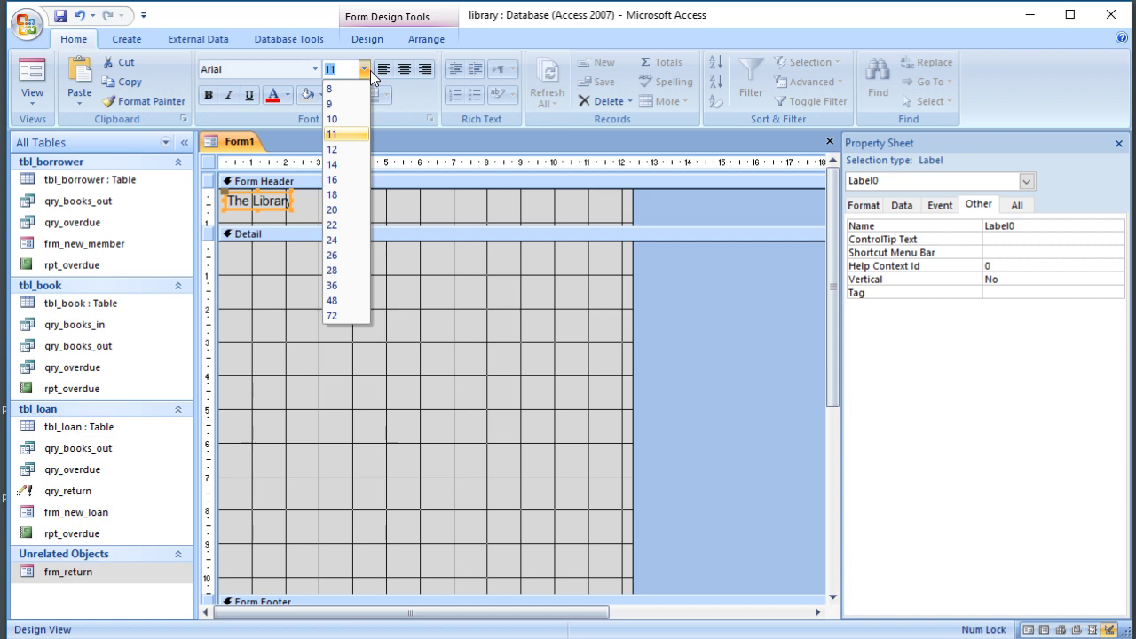
pyautogui.click(334, 265)
pyautogui.click(288, 95)
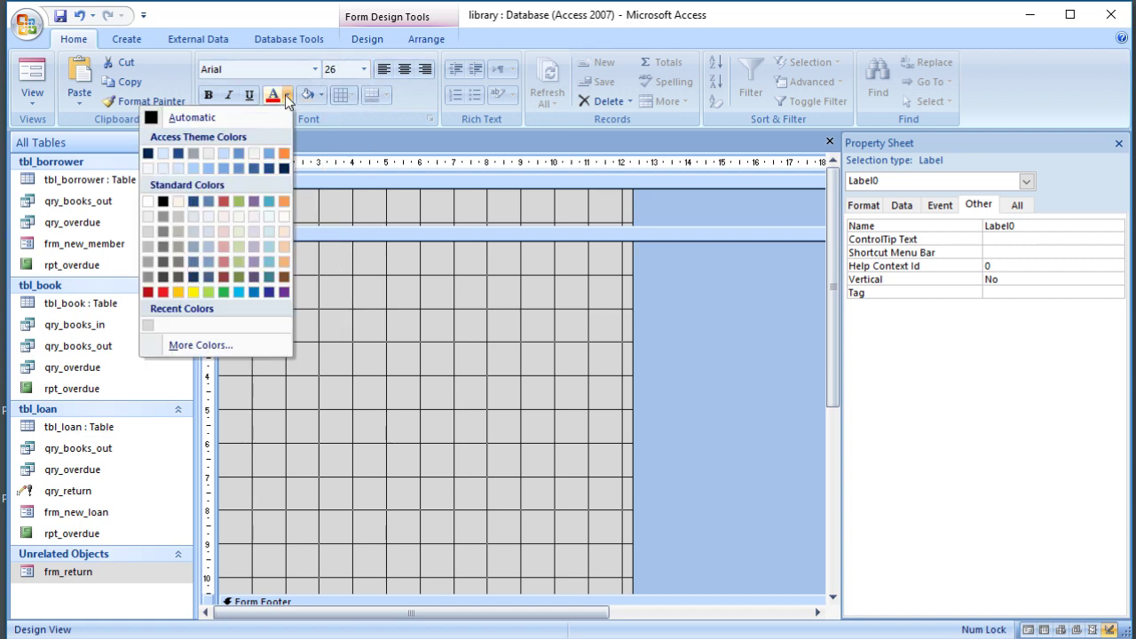
pyautogui.click(185, 153)
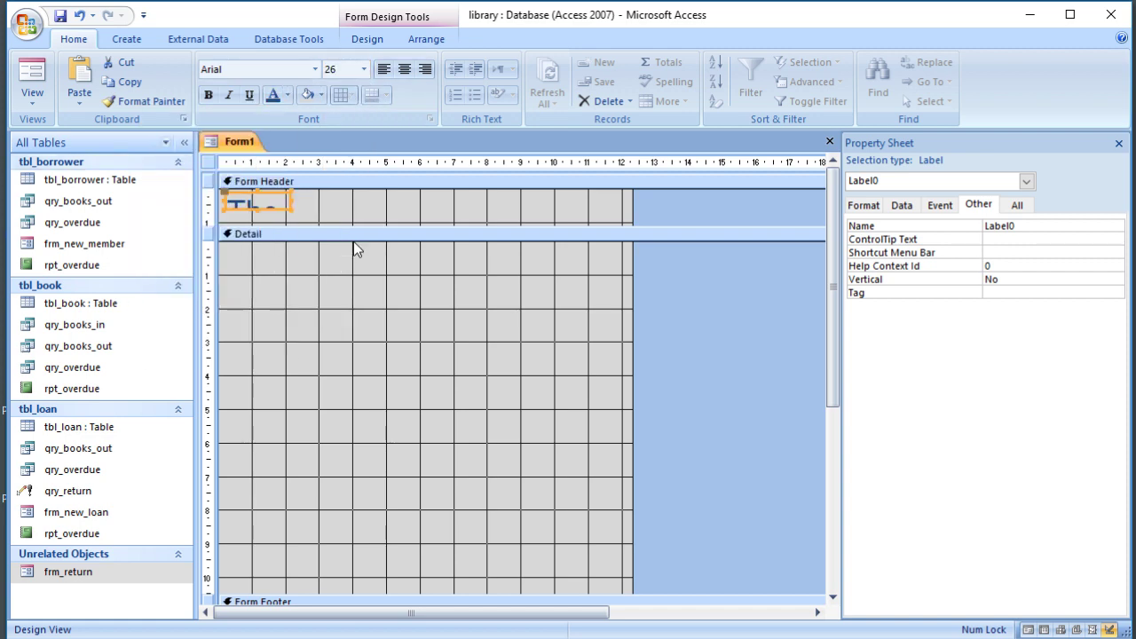
# Step: Enlarge the title label to about 6.6 cm wide, giving it room in the header, and make its text bold
pyautogui.moveTo(360, 248); pyautogui.dragTo(359, 268)
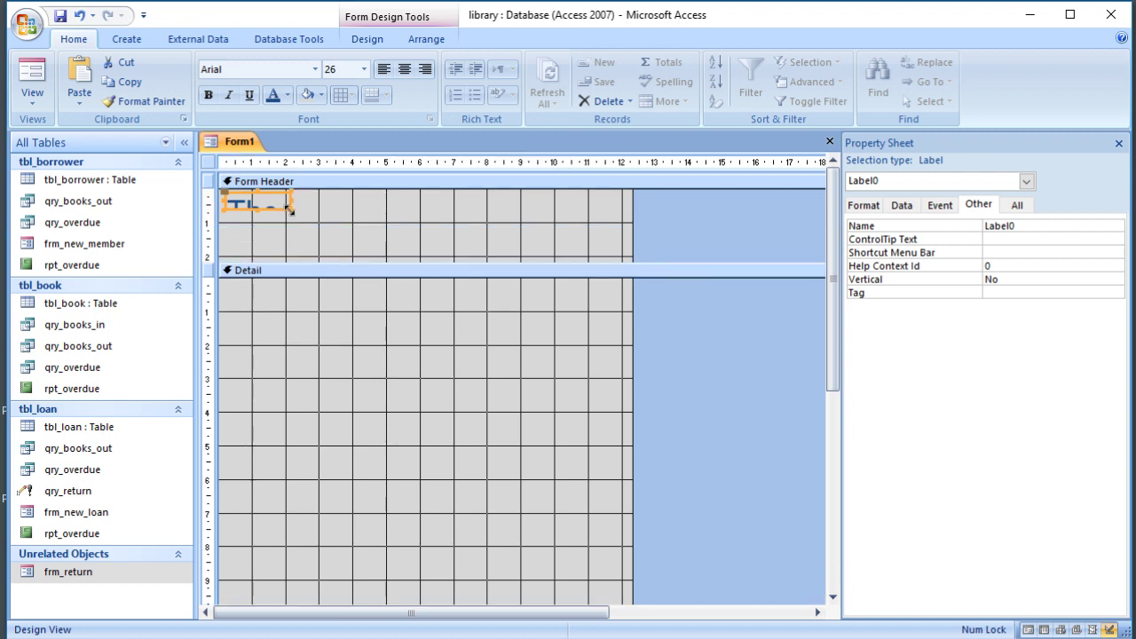
pyautogui.moveTo(292, 210); pyautogui.dragTo(447, 235)
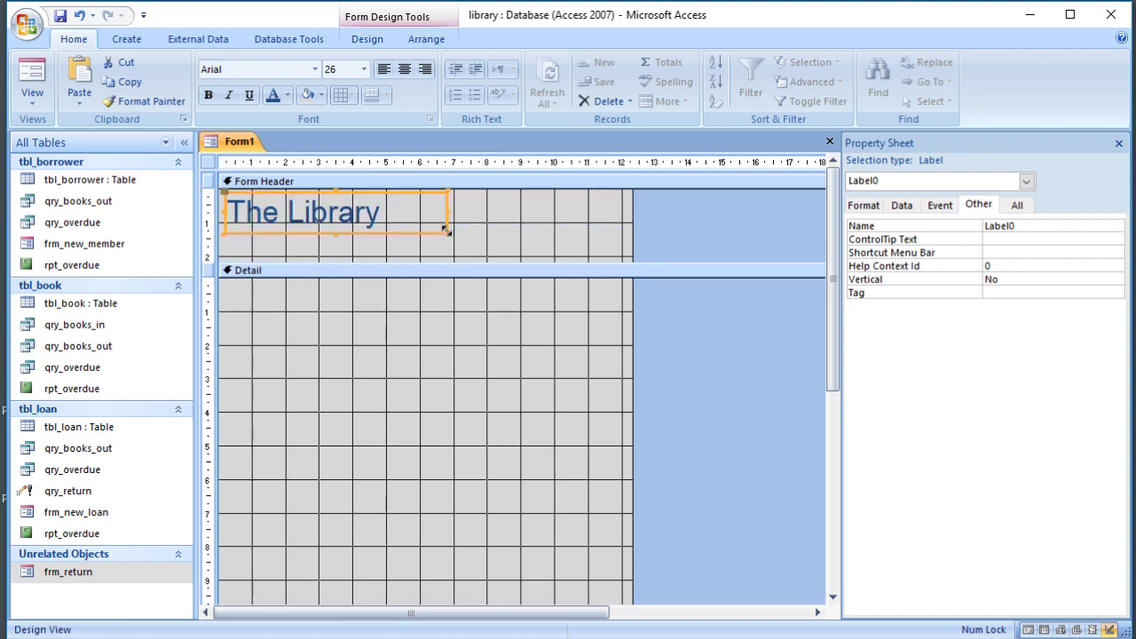
pyautogui.click(209, 96)
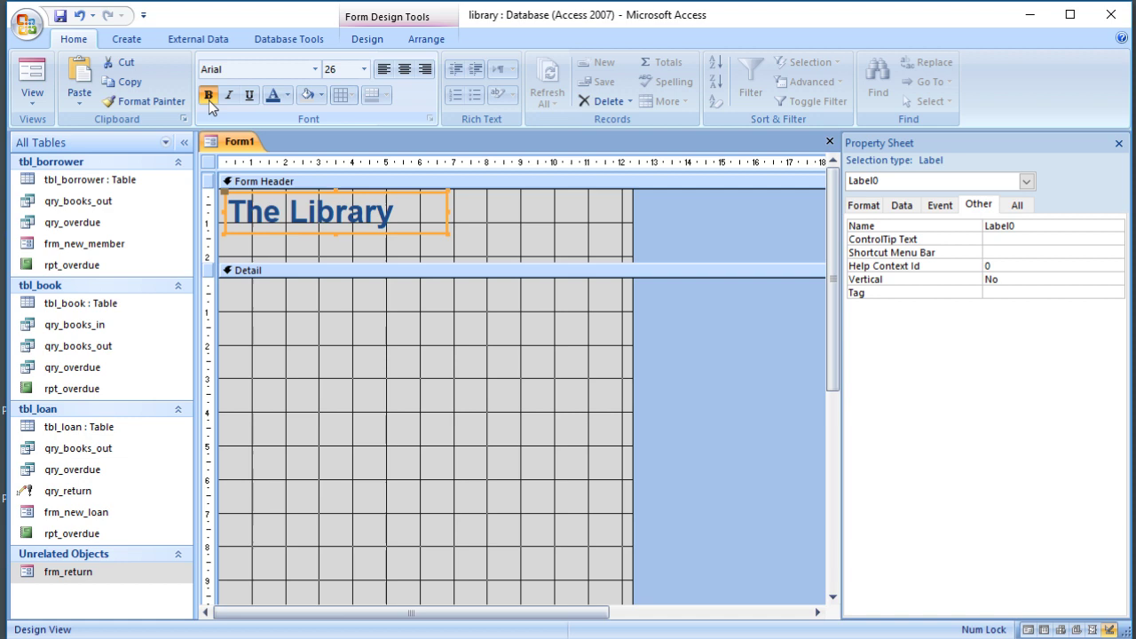
# Step: Tighten the form header under the title label and shorten the Detail section to about 8 cm
pyautogui.moveTo(356, 265); pyautogui.dragTo(359, 239)
pyautogui.scroll(-3, 578, 449)
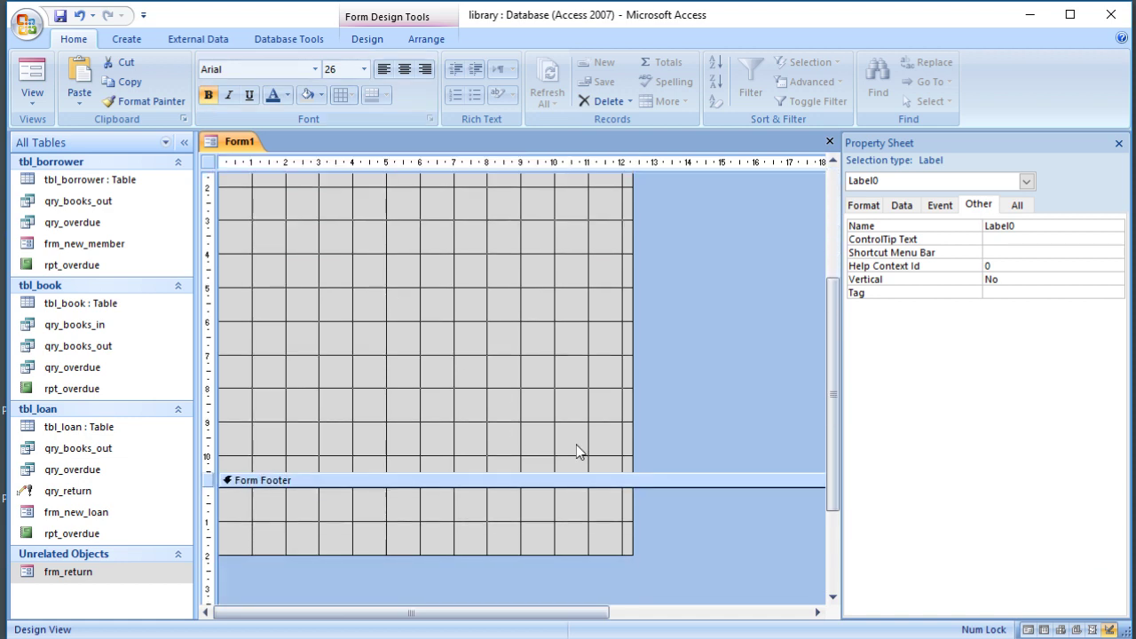
pyautogui.moveTo(588, 480); pyautogui.dragTo(592, 406)
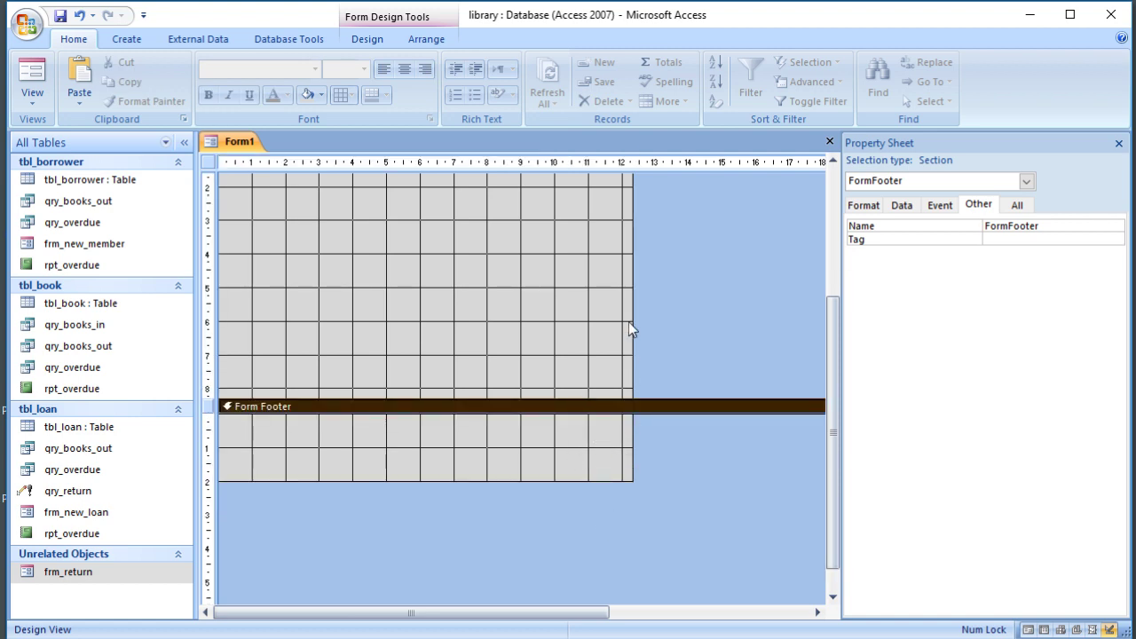
# Step: Draw a command button in the form footer and assign it the Application action Quit Application
pyautogui.click(370, 39)
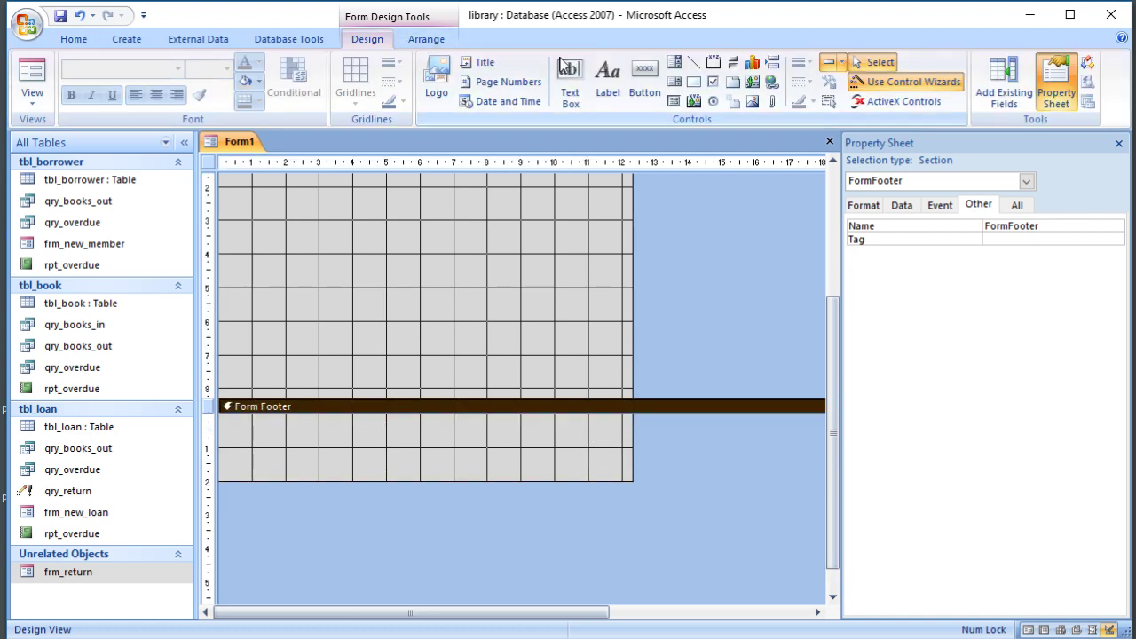
pyautogui.click(644, 82)
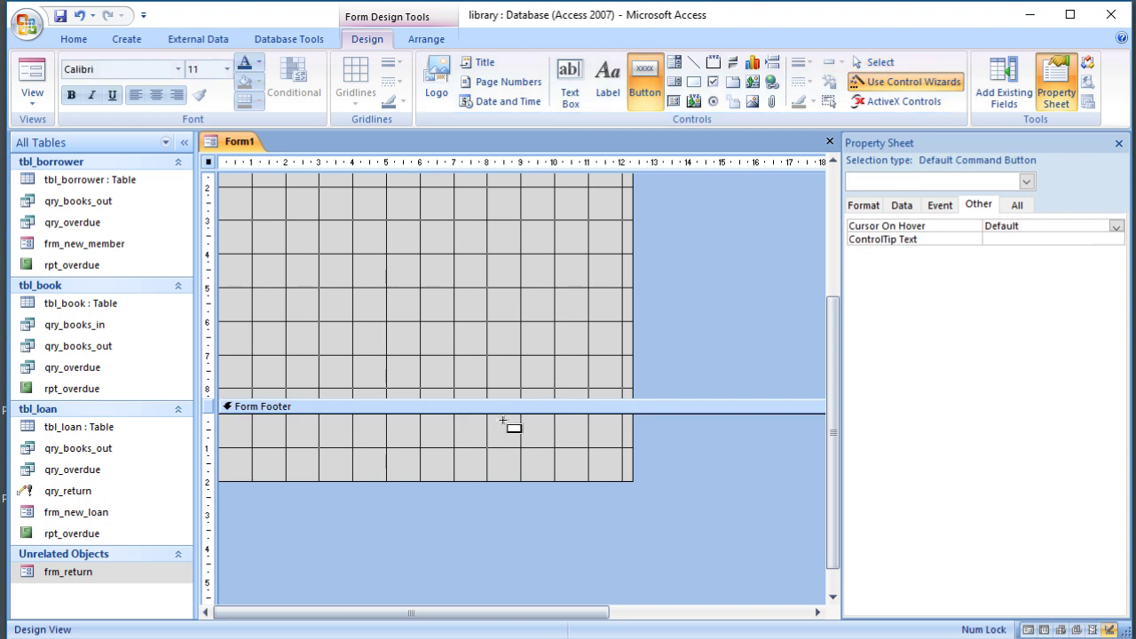
pyautogui.moveTo(502, 420); pyautogui.dragTo(604, 450)
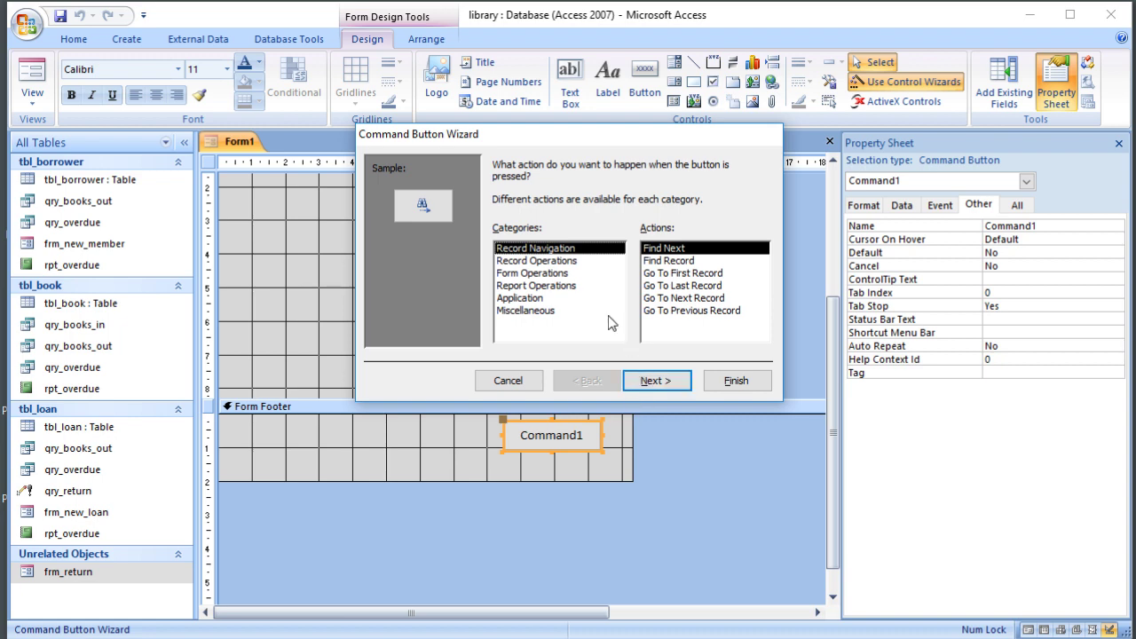
pyautogui.click(532, 298)
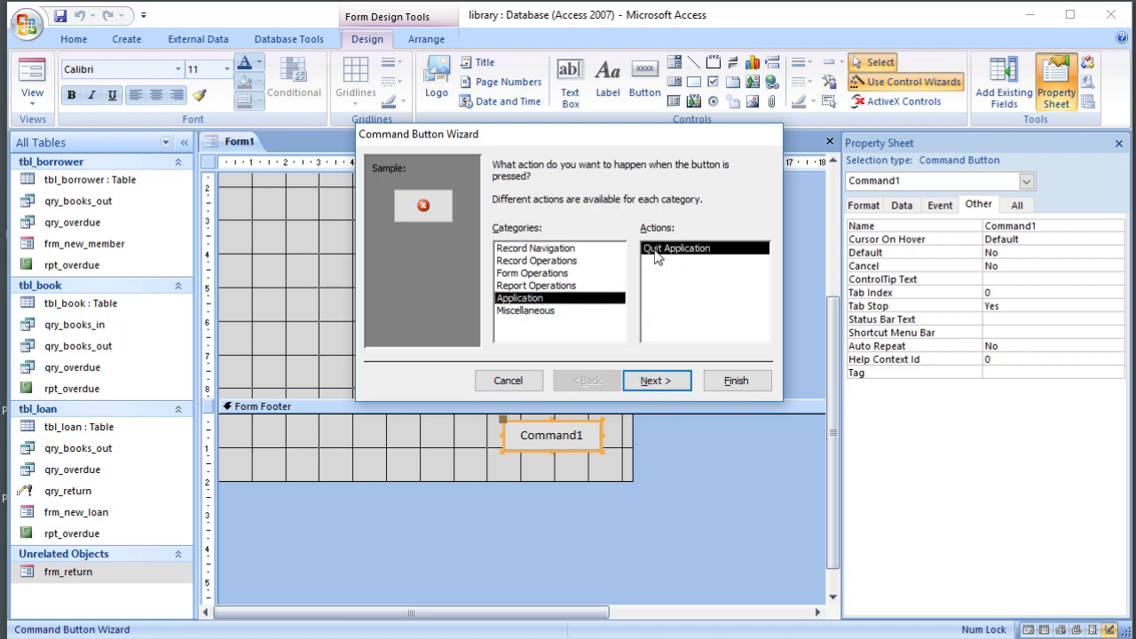
pyautogui.click(655, 380)
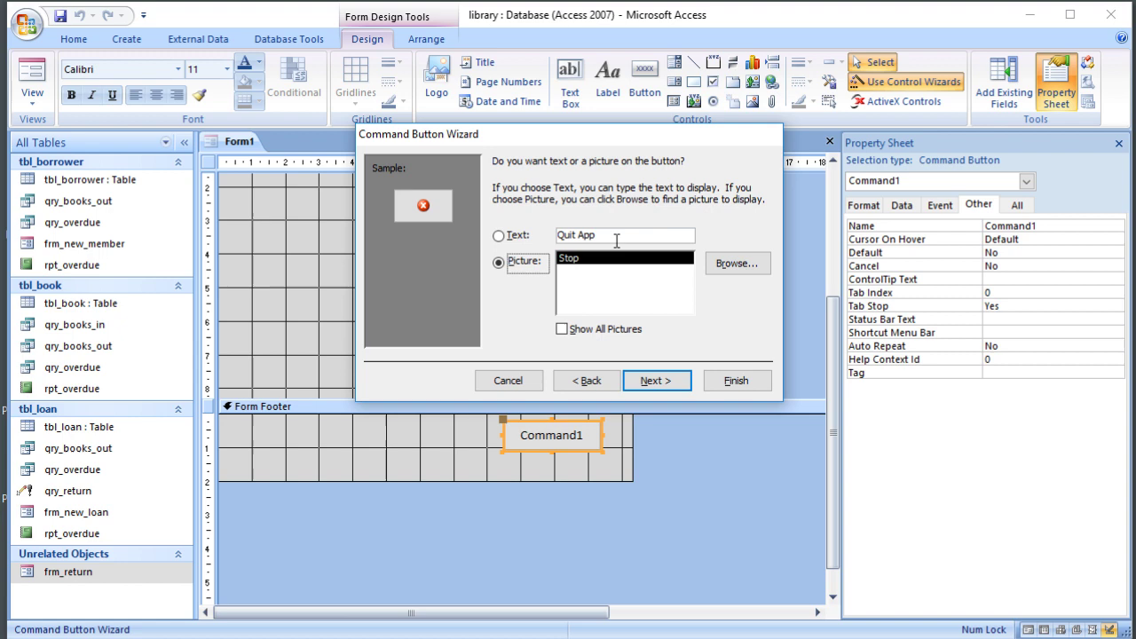
# Step: Give the quit button the text caption E&xit and name it button_exit
pyautogui.click(500, 236)
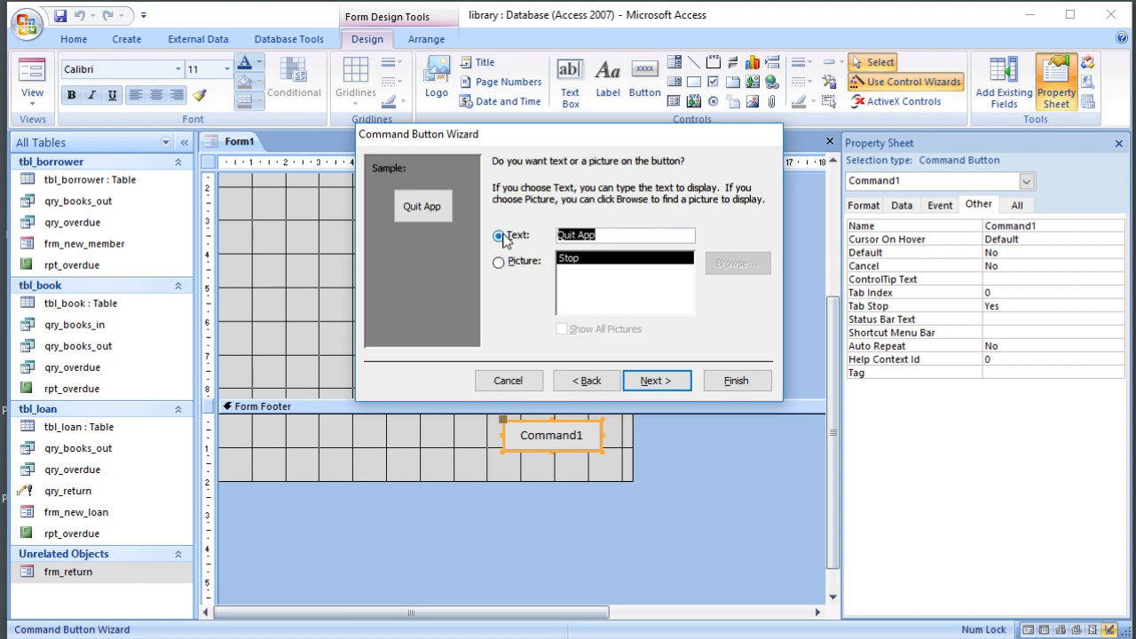
pyautogui.write('E')
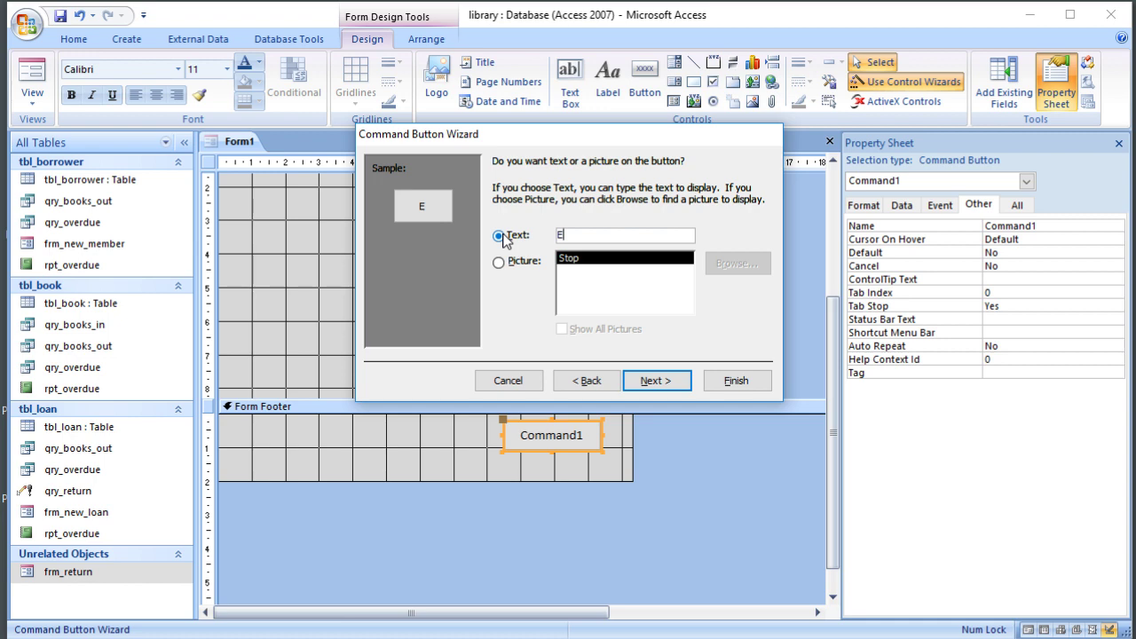
pyautogui.write('&xit')
pyautogui.click(652, 380)
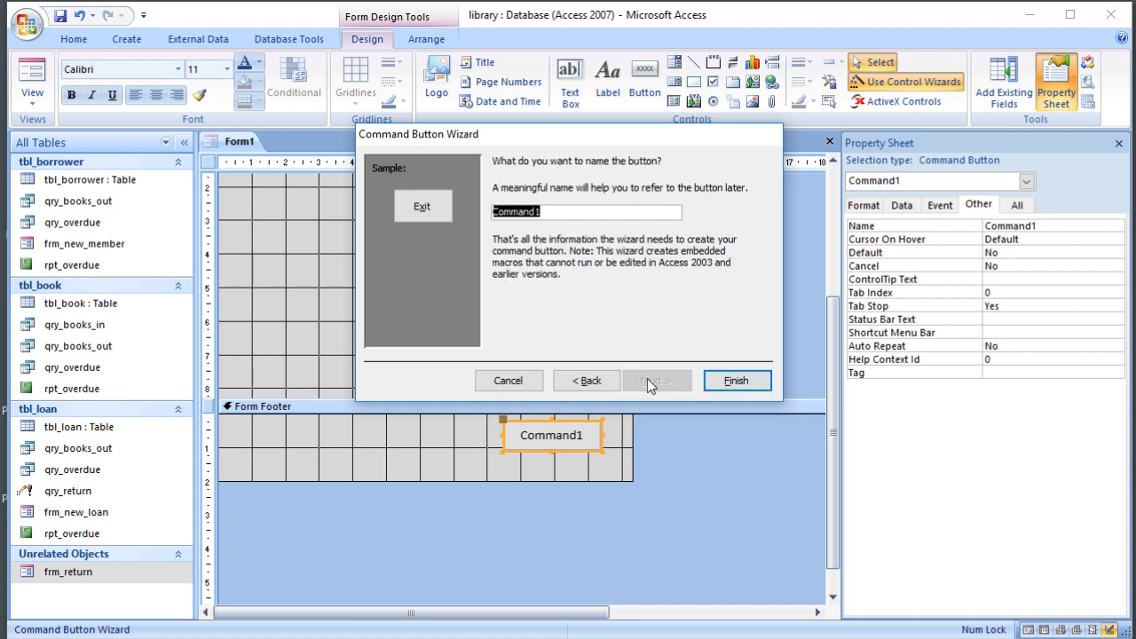
pyautogui.write('button')
pyautogui.press('BackSpace')
pyautogui.press('BackSpace')
pyautogui.write('on_exit')
pyautogui.click(735, 380)
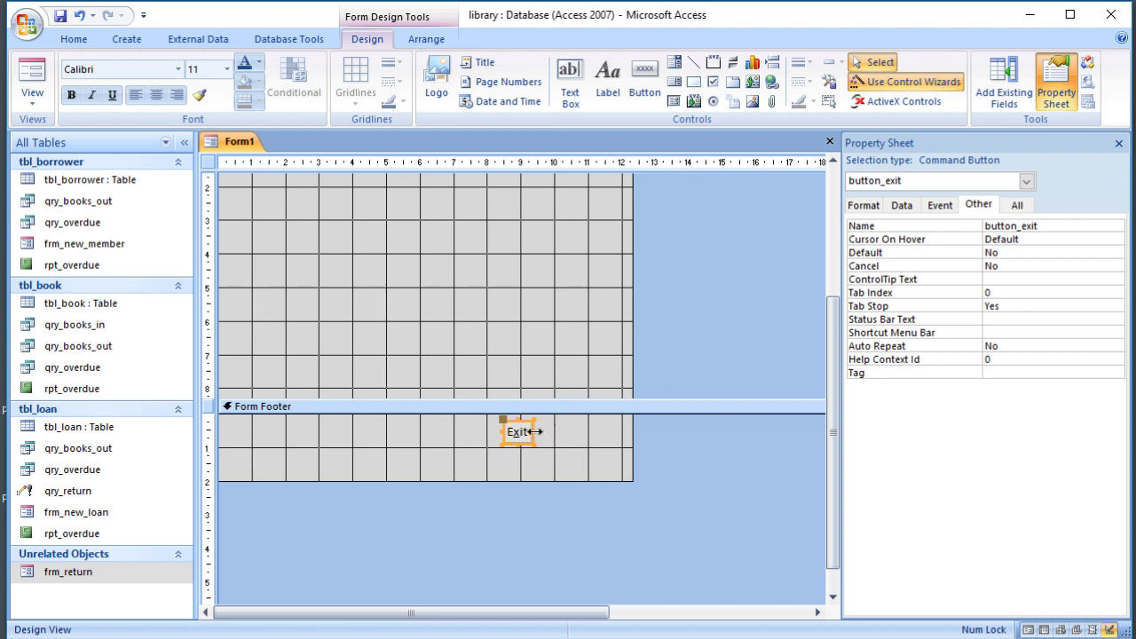
# Step: Widen the Exit button, move it to the footer's right end, and shorten the footer to about 1 cm
pyautogui.moveTo(533, 432); pyautogui.dragTo(584, 444)
pyautogui.click(568, 463)
pyautogui.moveTo(514, 456); pyautogui.dragTo(515, 451)
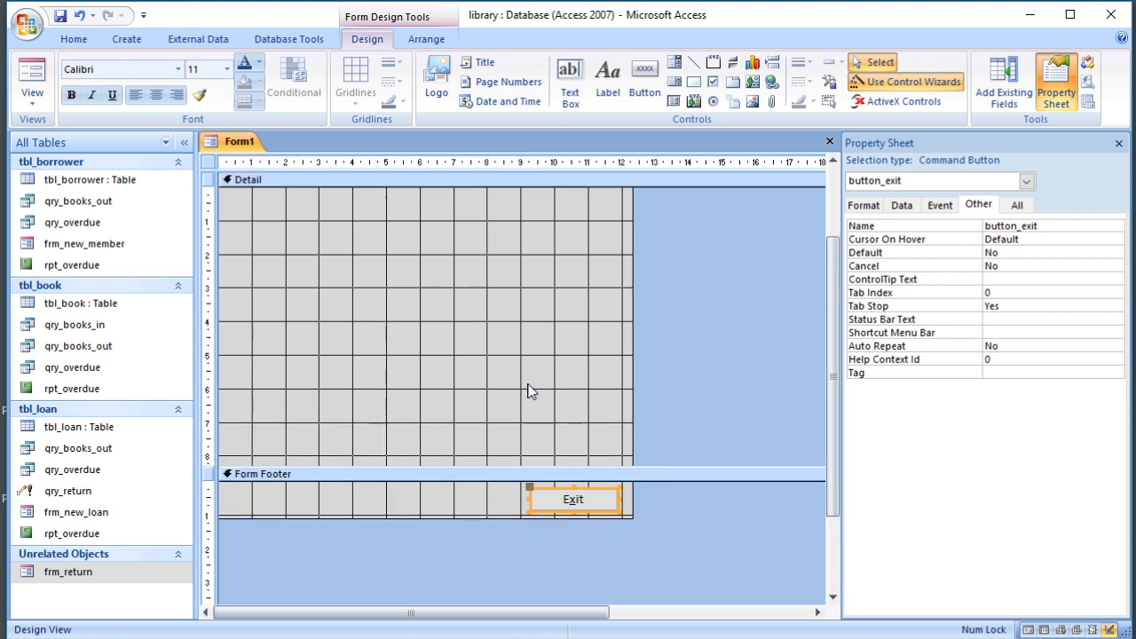
# Step: Draw a command button near the top of the Detail section that opens the form frm_new_member and shows all the records
pyautogui.click(641, 93)
pyautogui.moveTo(309, 206); pyautogui.dragTo(464, 240)
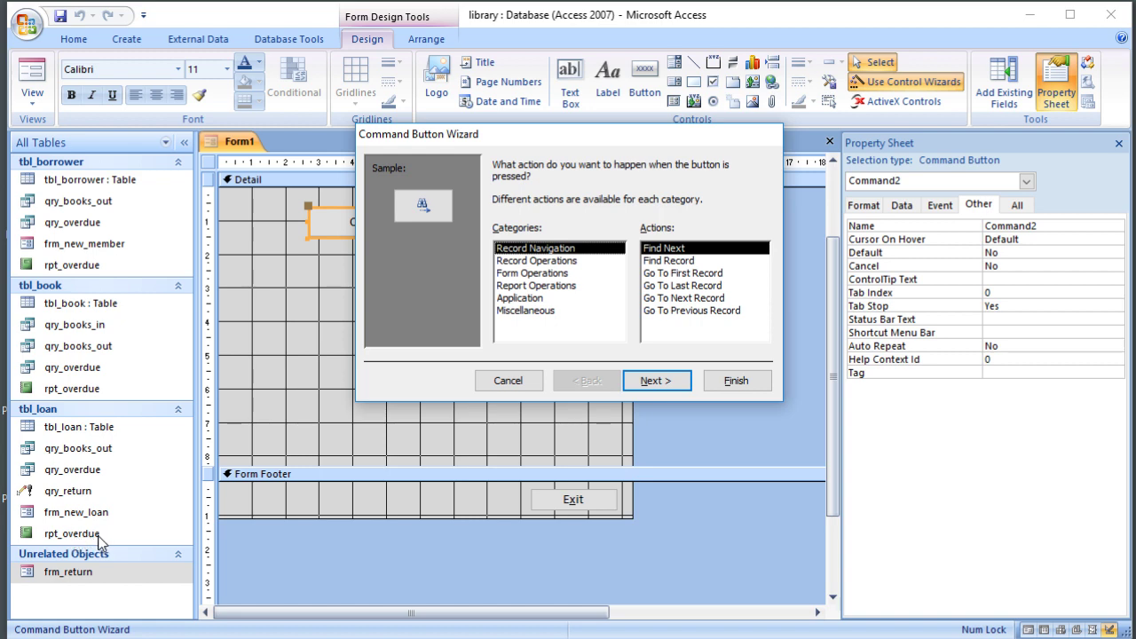
pyautogui.click(527, 275)
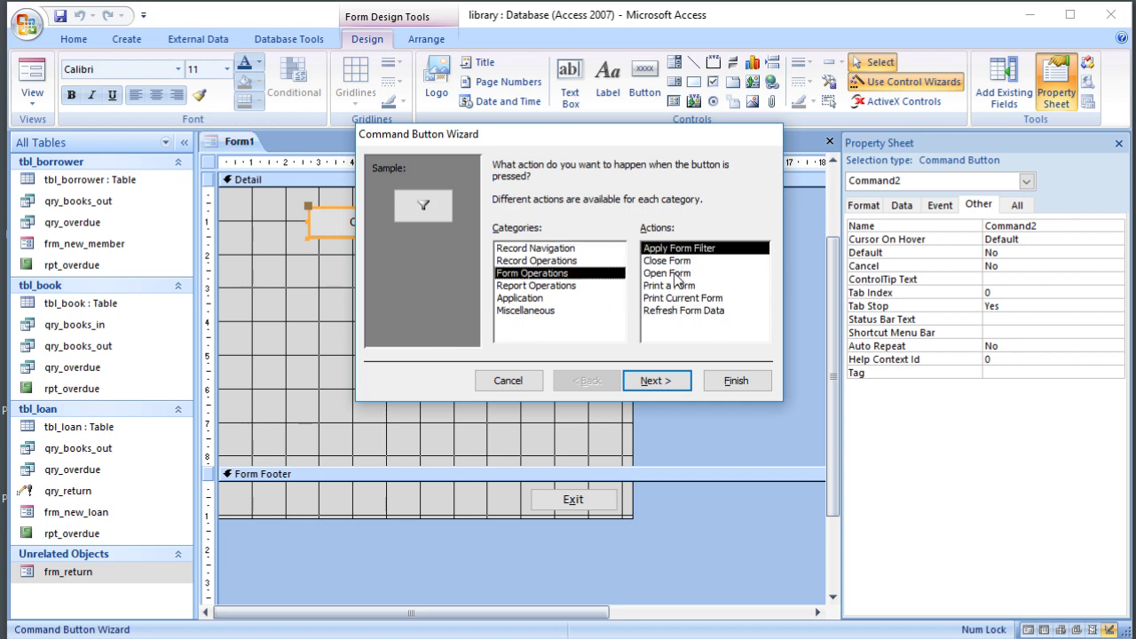
pyautogui.click(676, 281)
pyautogui.click(661, 382)
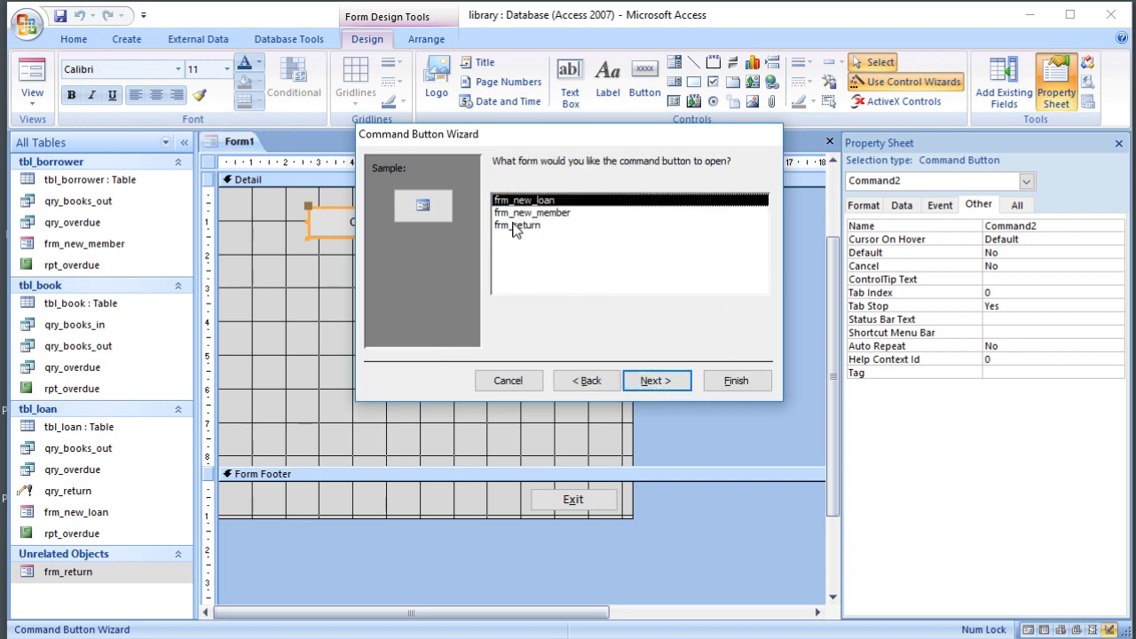
pyautogui.click(559, 213)
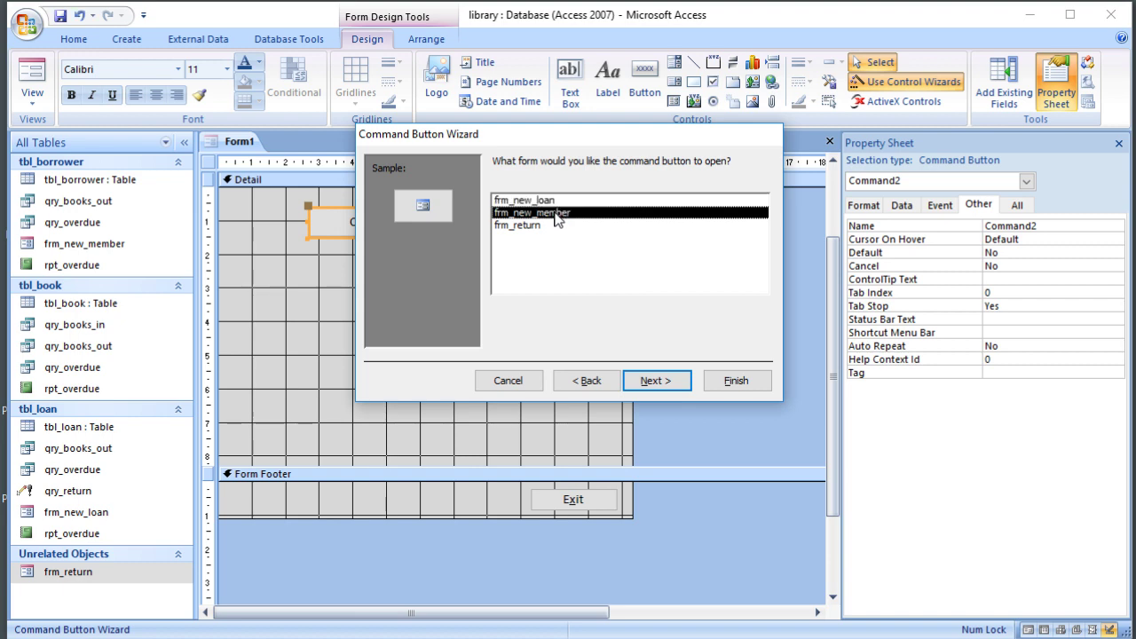
pyautogui.click(673, 388)
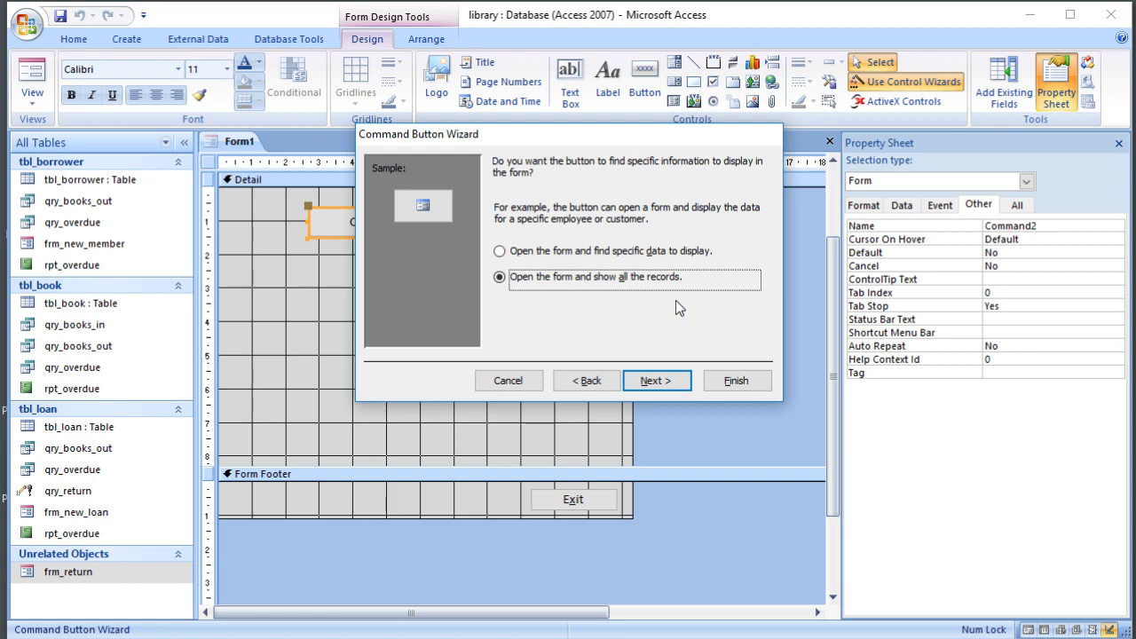
pyautogui.click(662, 384)
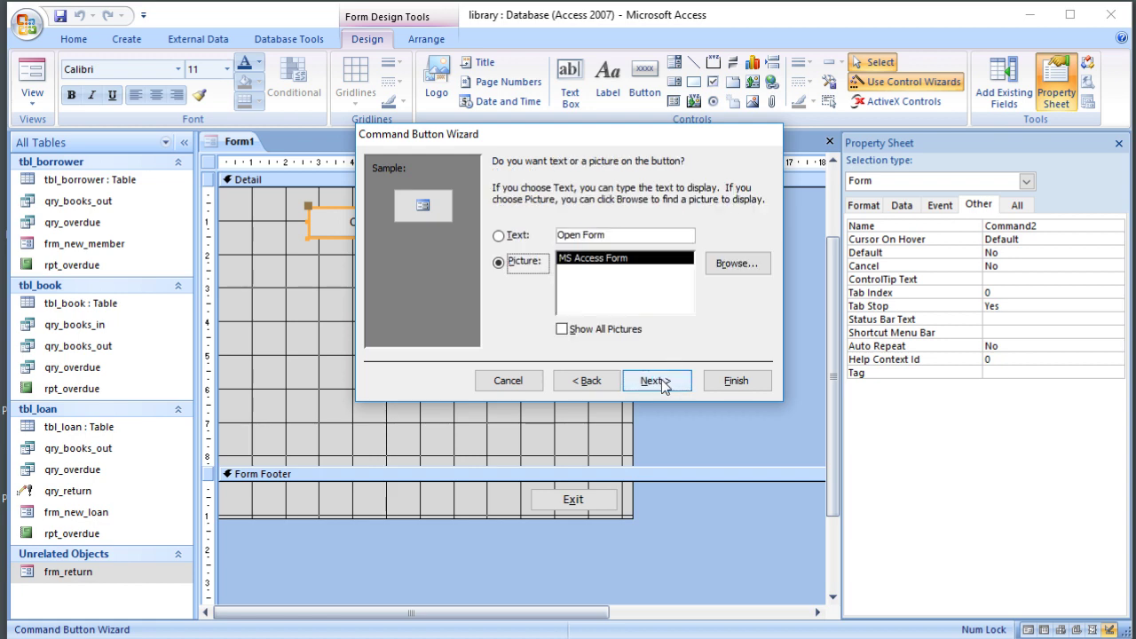
# Step: Give the new member button the text caption New &Member and name it button_member
pyautogui.click(501, 236)
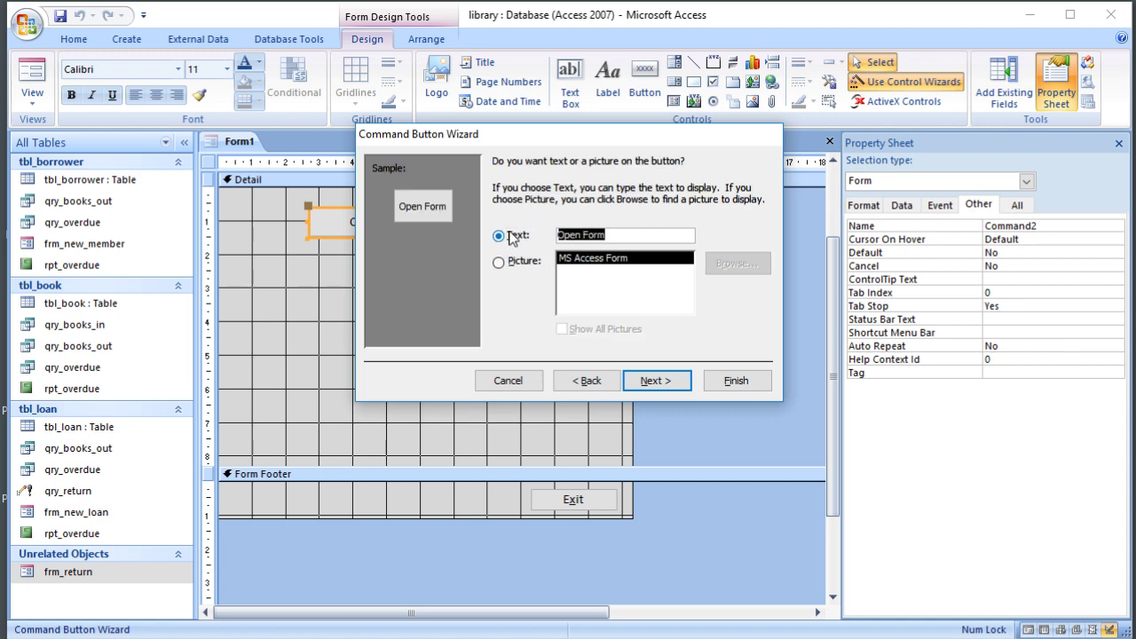
pyautogui.write('New')
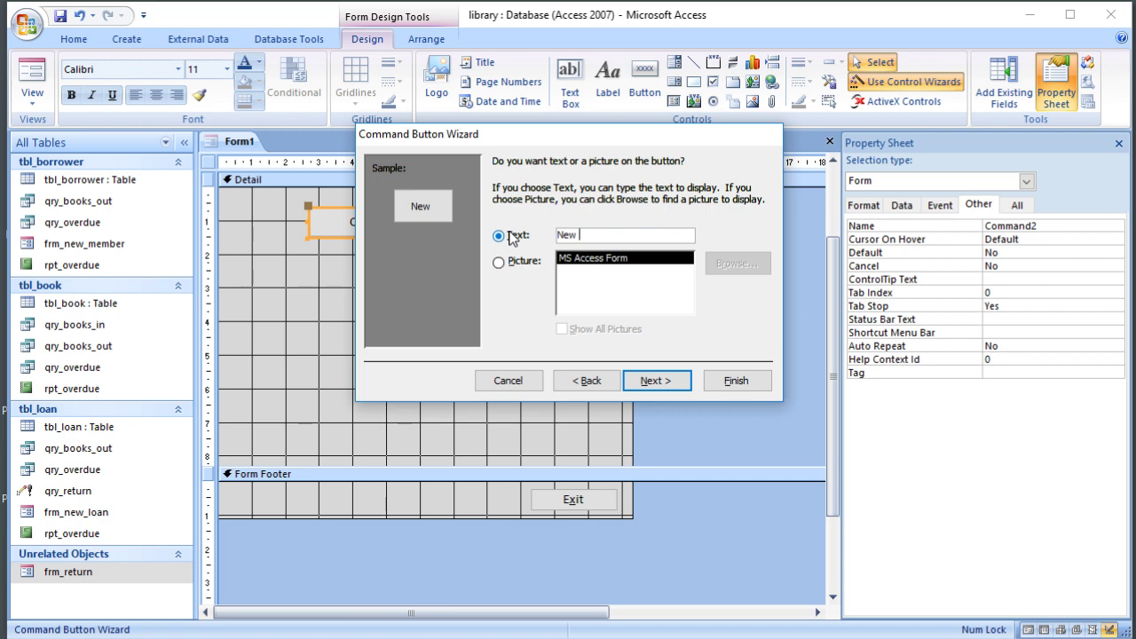
pyautogui.write('&Mee')
pyautogui.press('BackSpace')
pyautogui.write('mber')
pyautogui.click(672, 380)
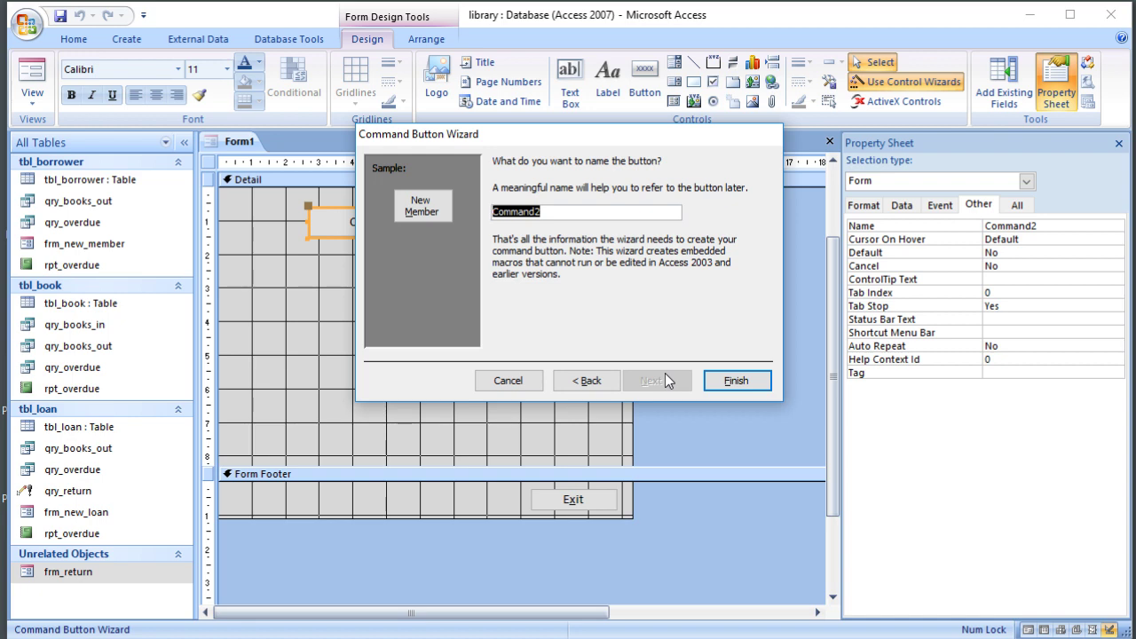
pyautogui.write('button_')
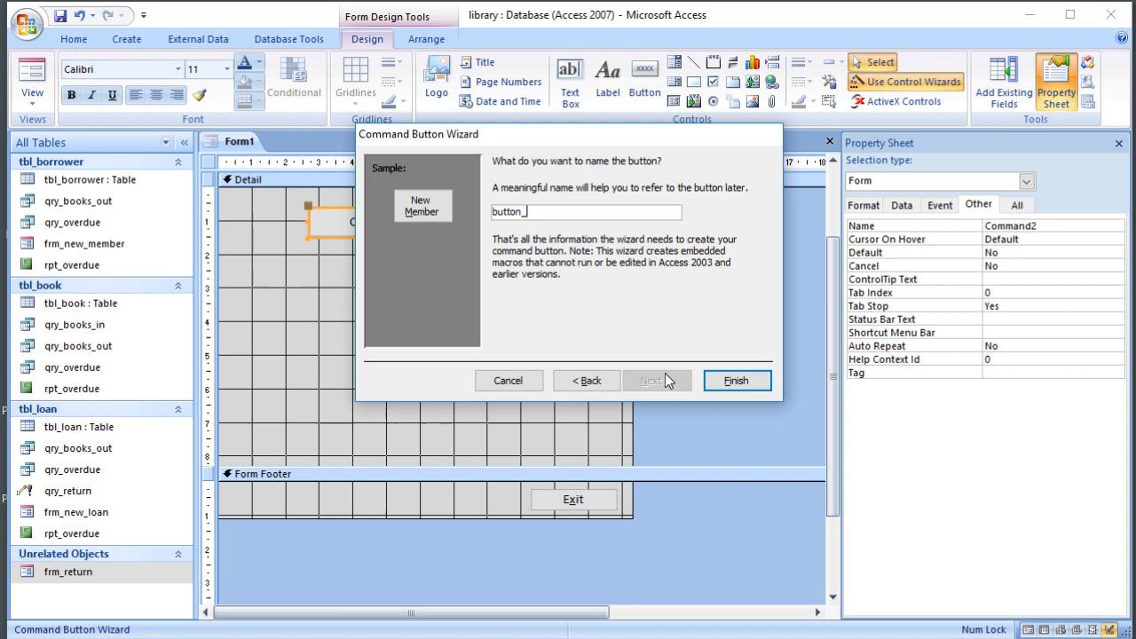
pyautogui.write('member')
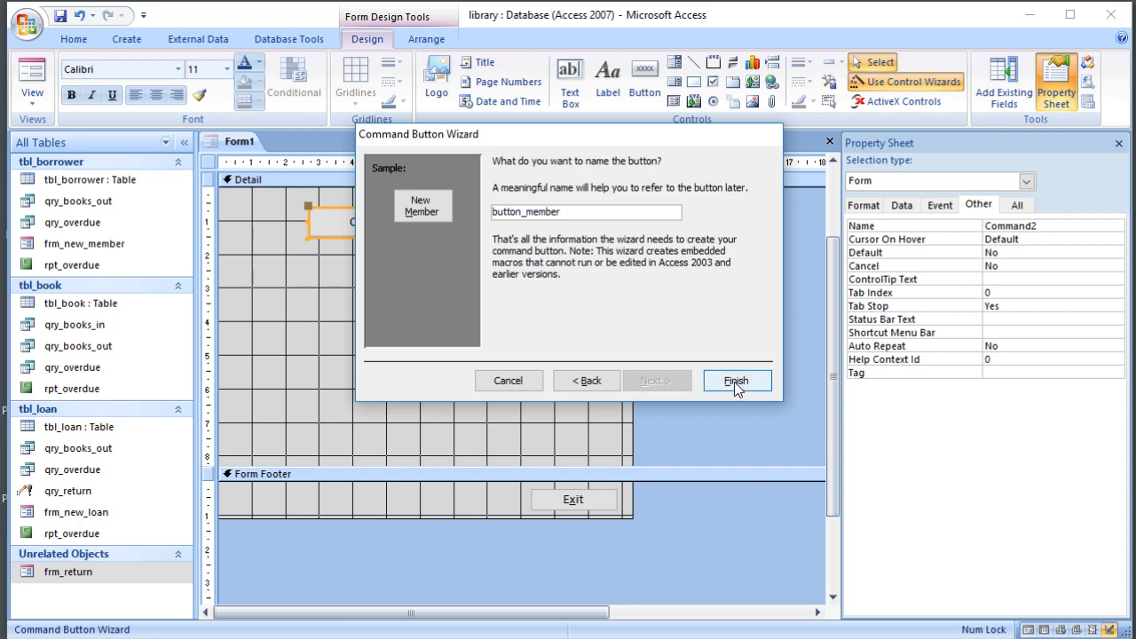
pyautogui.click(733, 381)
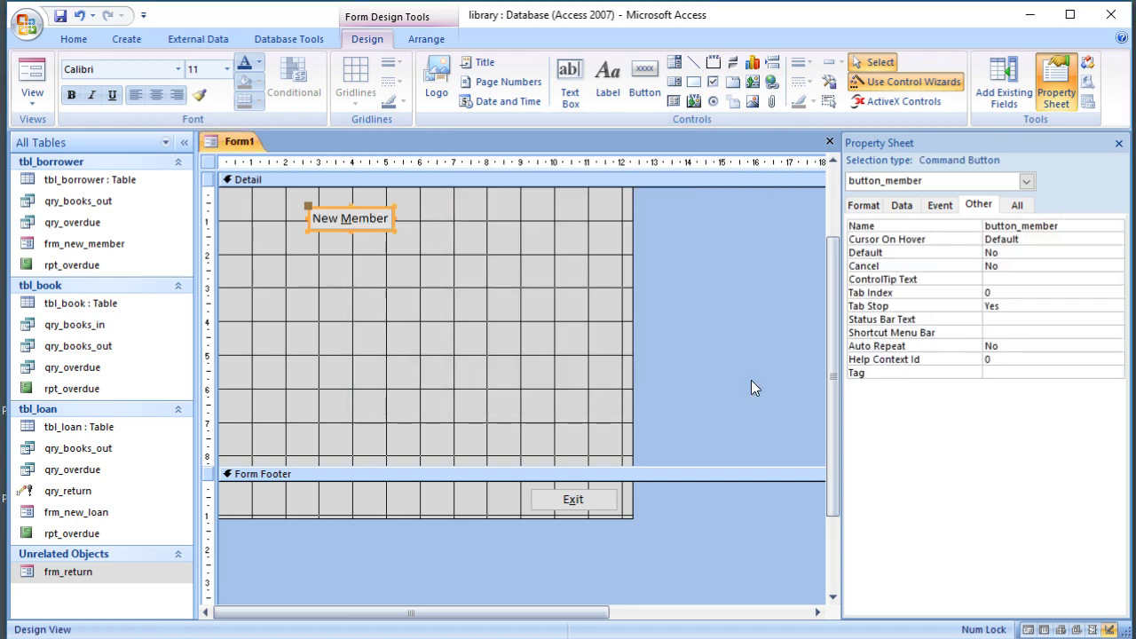
# Step: Place a command button below New Member that opens the form frm_new_loan with all its records
pyautogui.click(644, 80)
pyautogui.click(322, 265)
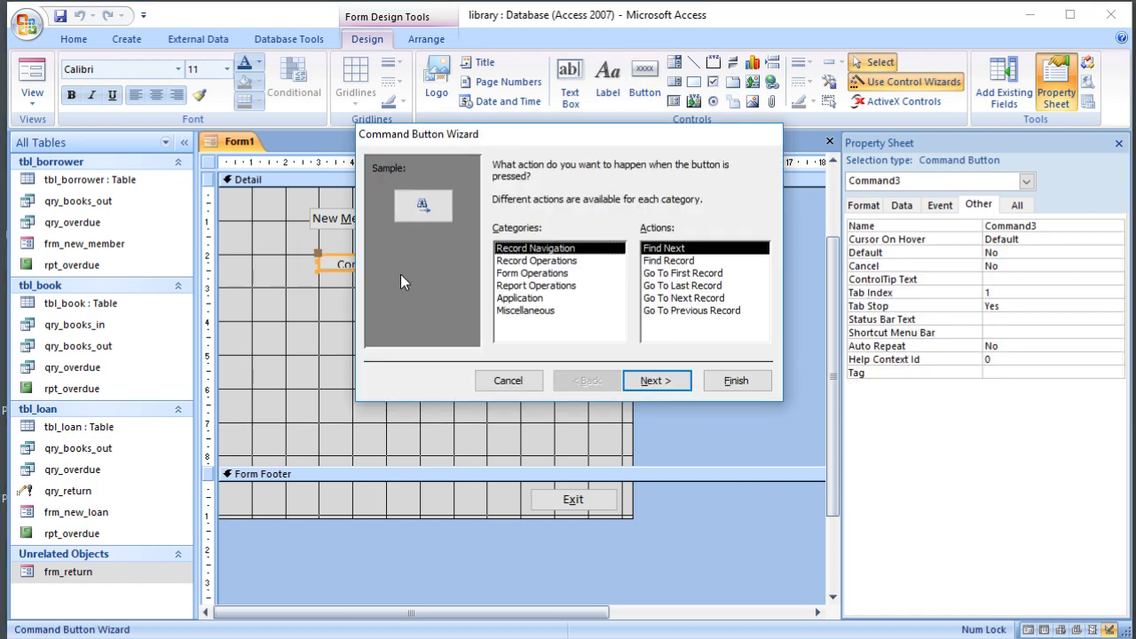
pyautogui.click(548, 273)
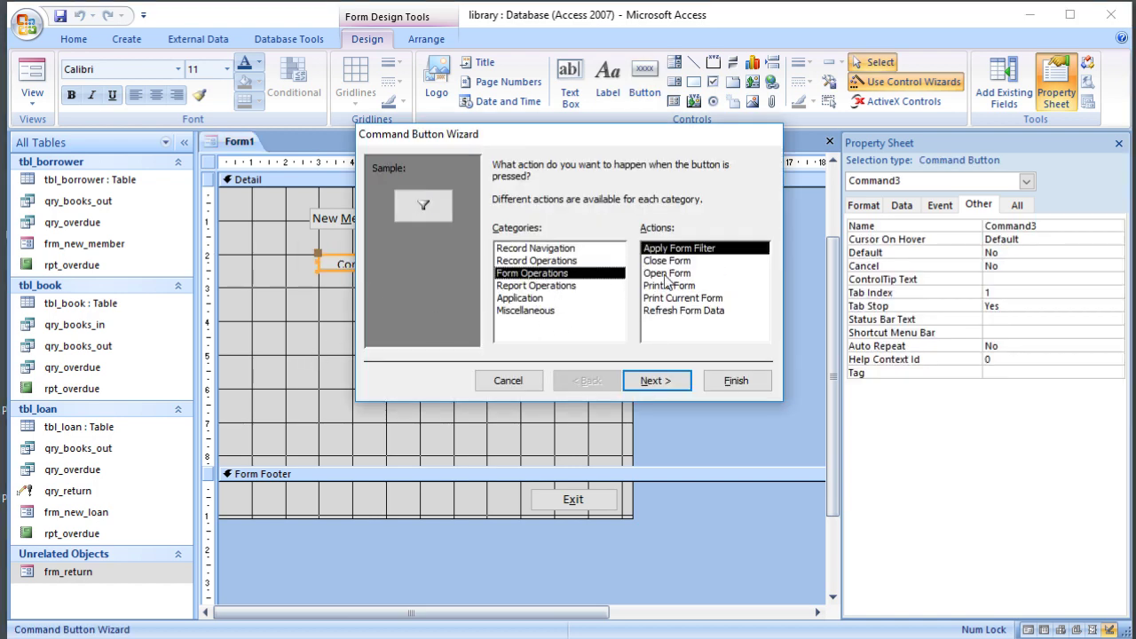
pyautogui.click(667, 273)
pyautogui.click(656, 381)
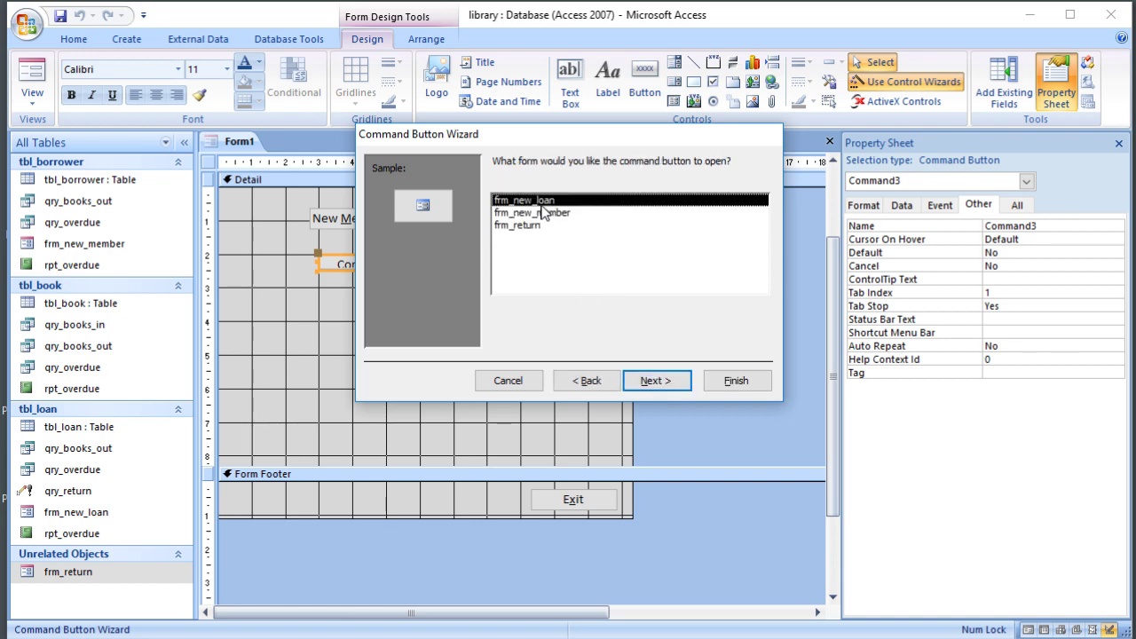
pyautogui.doubleClick(538, 200)
pyautogui.click(655, 381)
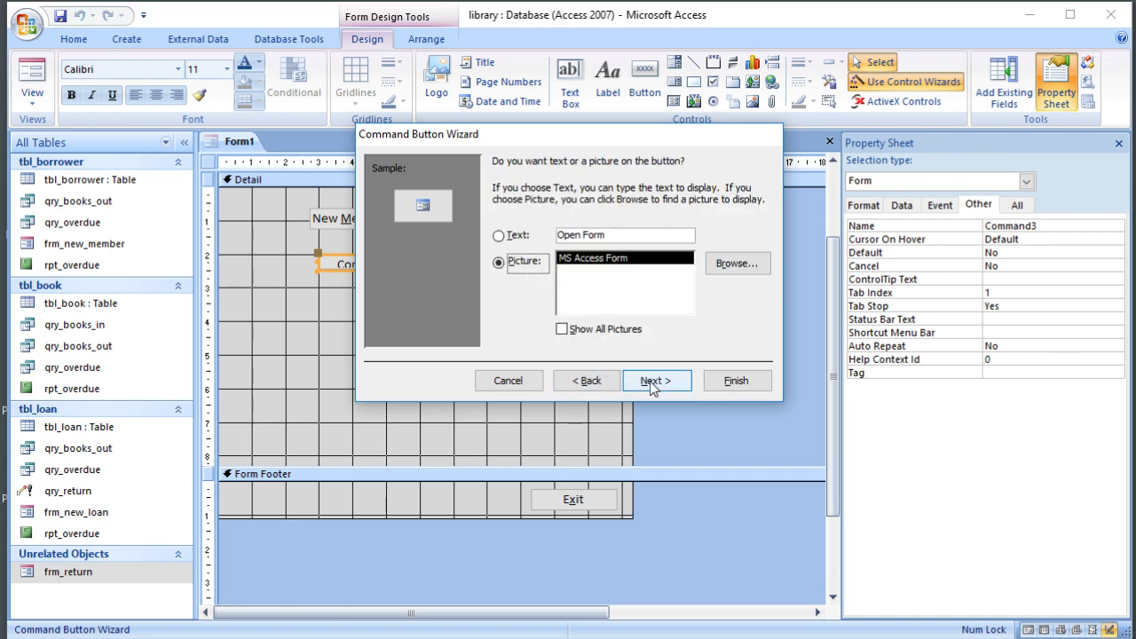
# Step: Give the loan button the text caption New &Loan and name it button_loan
pyautogui.click(496, 235)
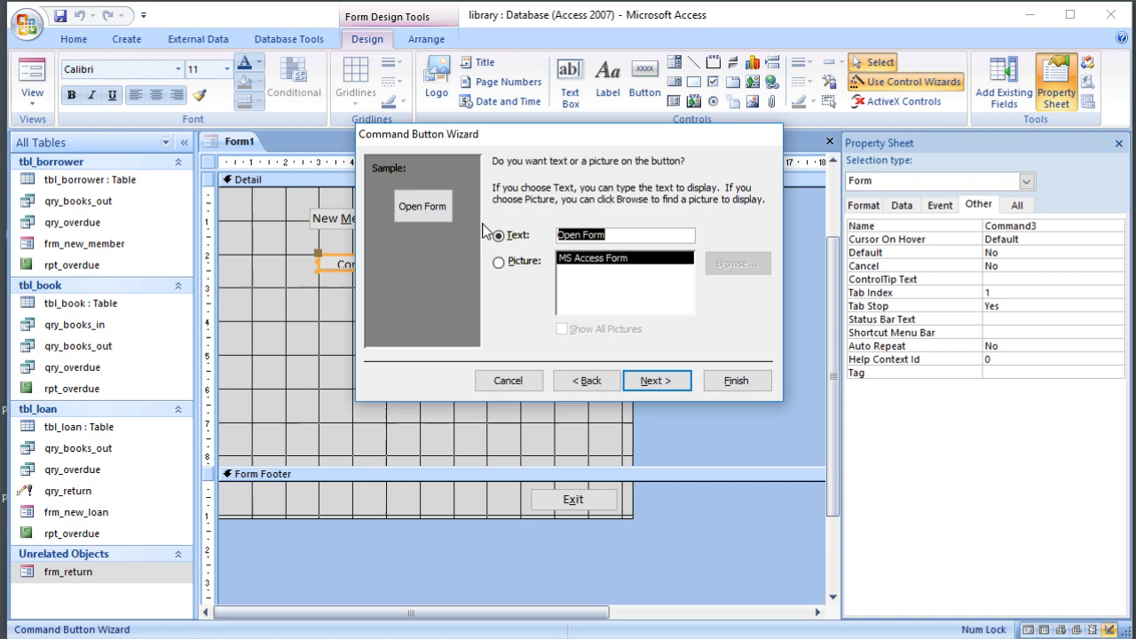
pyautogui.write('New %')
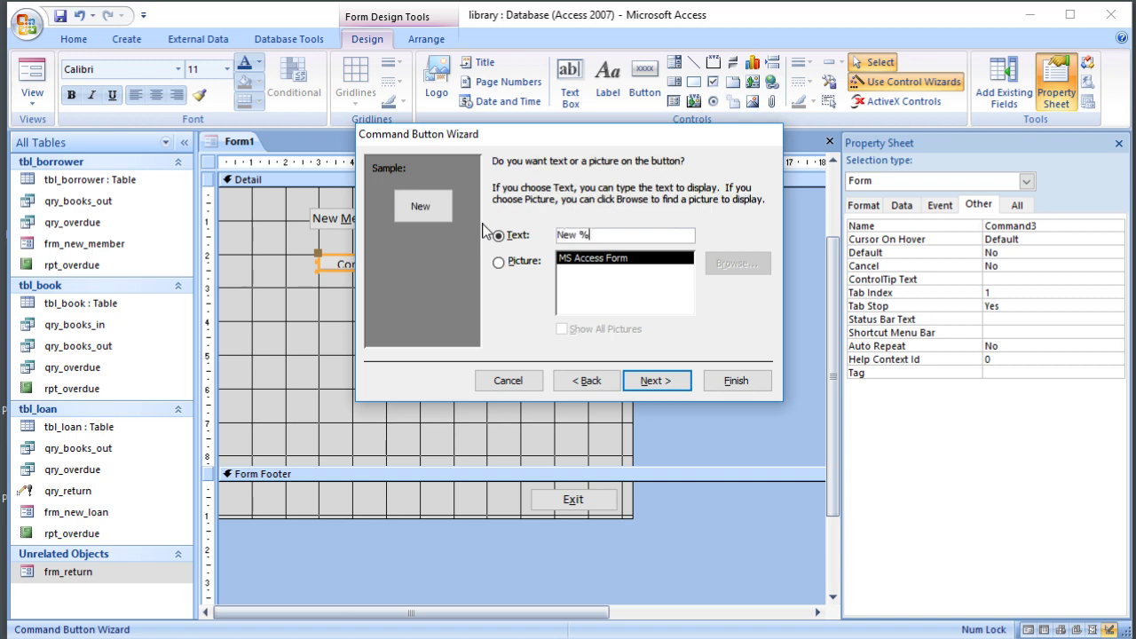
pyautogui.press('BackSpace')
pyautogui.write('£')
pyautogui.press('BackSpace')
pyautogui.write('&Loan')
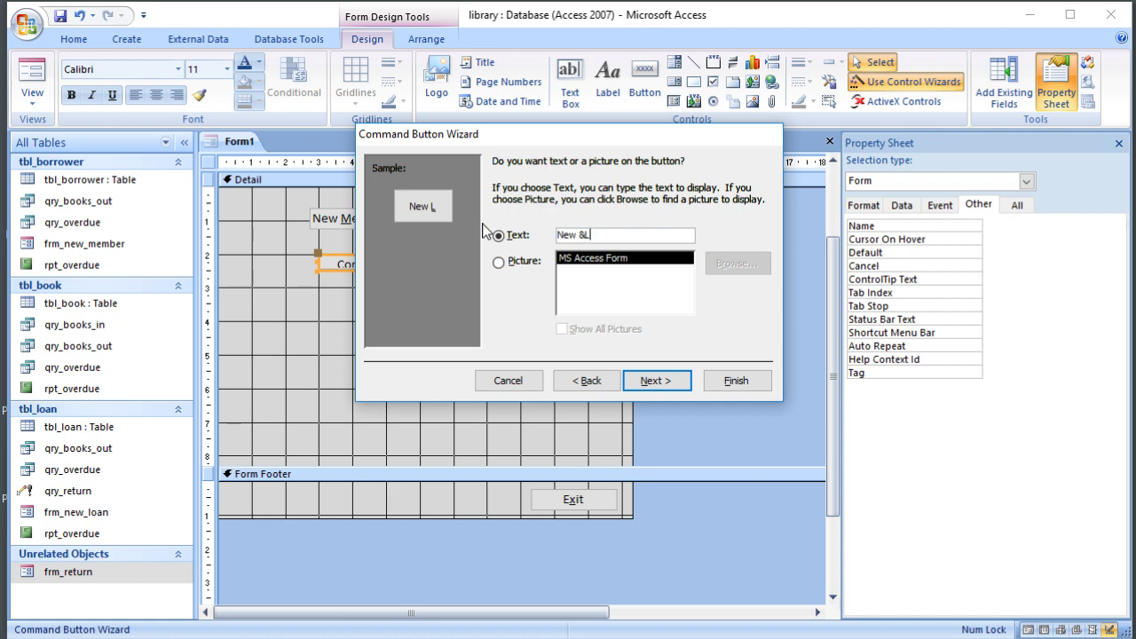
pyautogui.click(640, 379)
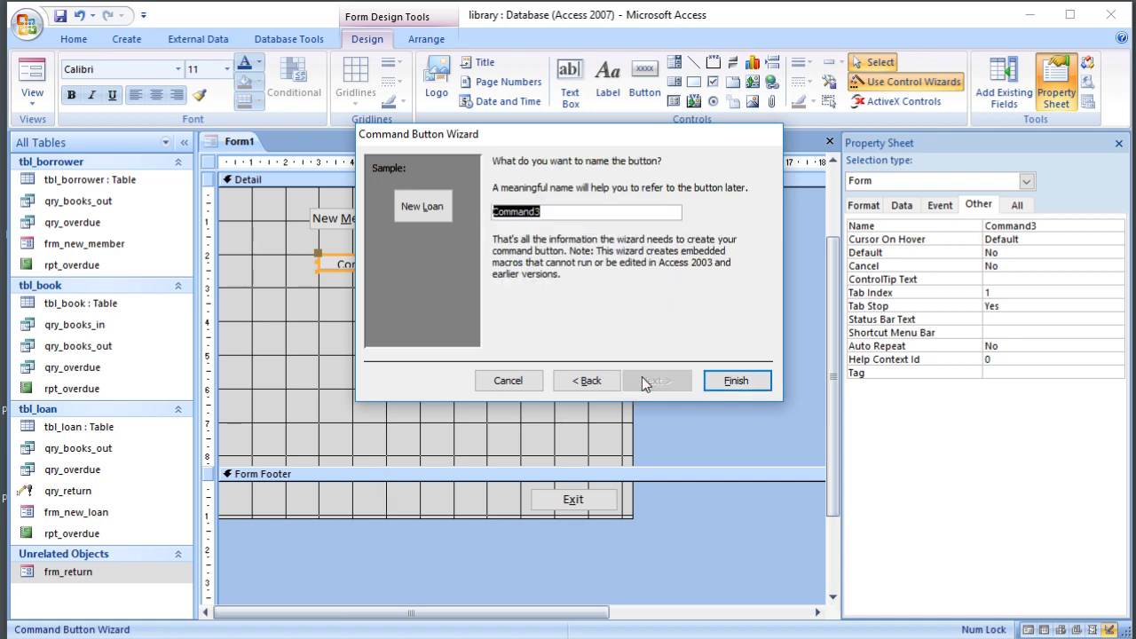
pyautogui.write('button')
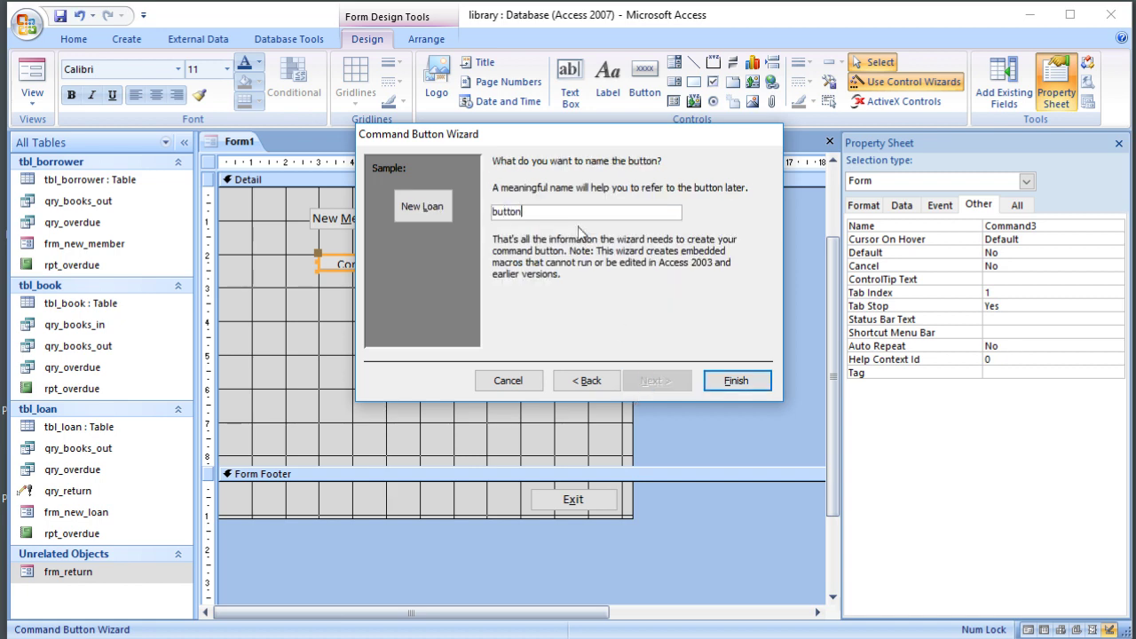
pyautogui.write('_loan')
pyautogui.click(730, 382)
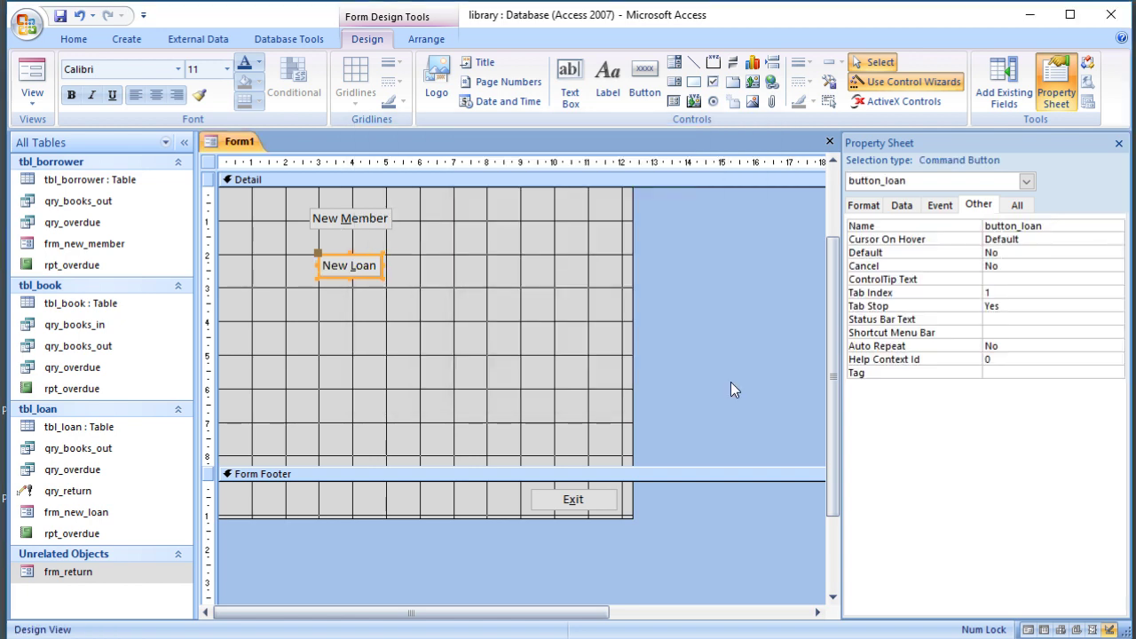
# Step: Place a command button below New Loan and assign it the Open Form action for frm_return
pyautogui.click(644, 85)
pyautogui.click(315, 301)
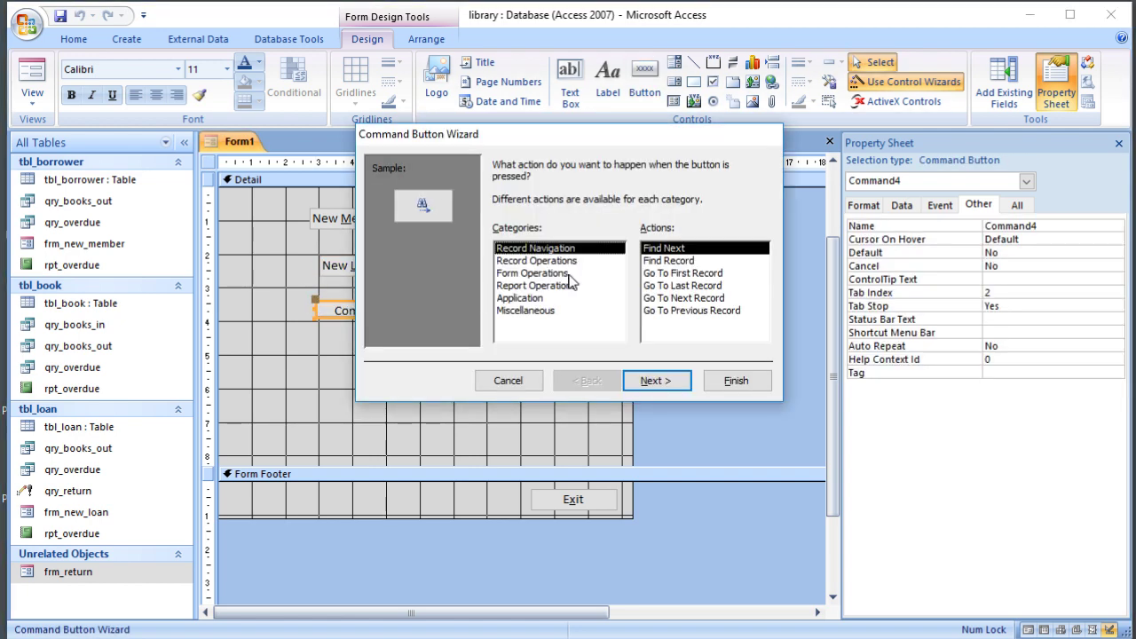
pyautogui.click(532, 272)
pyautogui.click(666, 273)
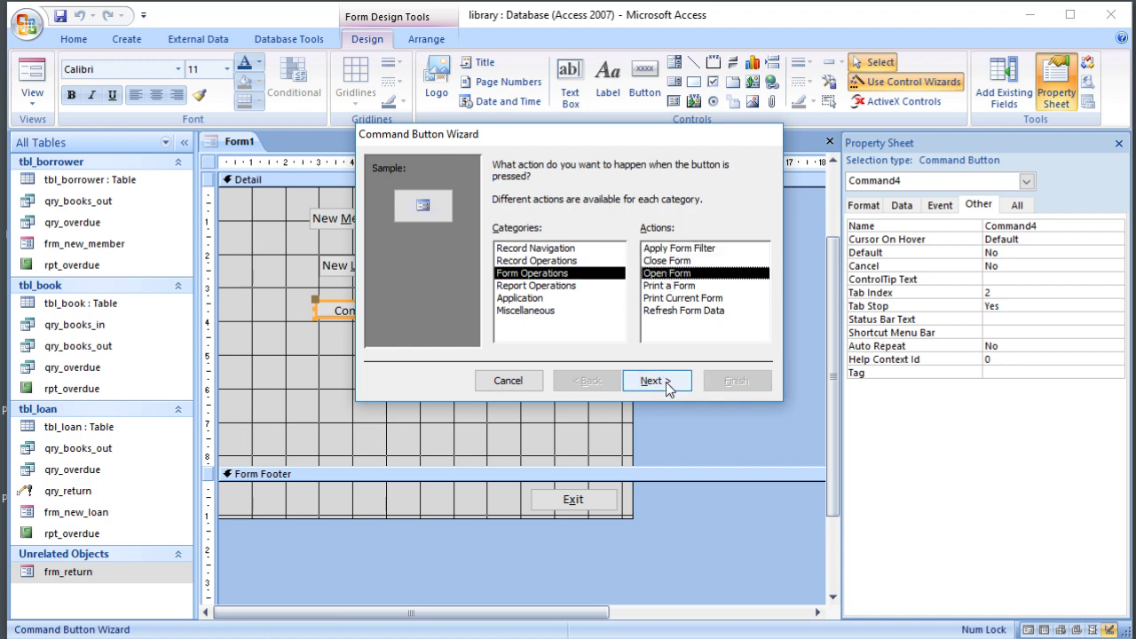
pyautogui.click(667, 377)
pyautogui.click(543, 225)
pyautogui.click(655, 380)
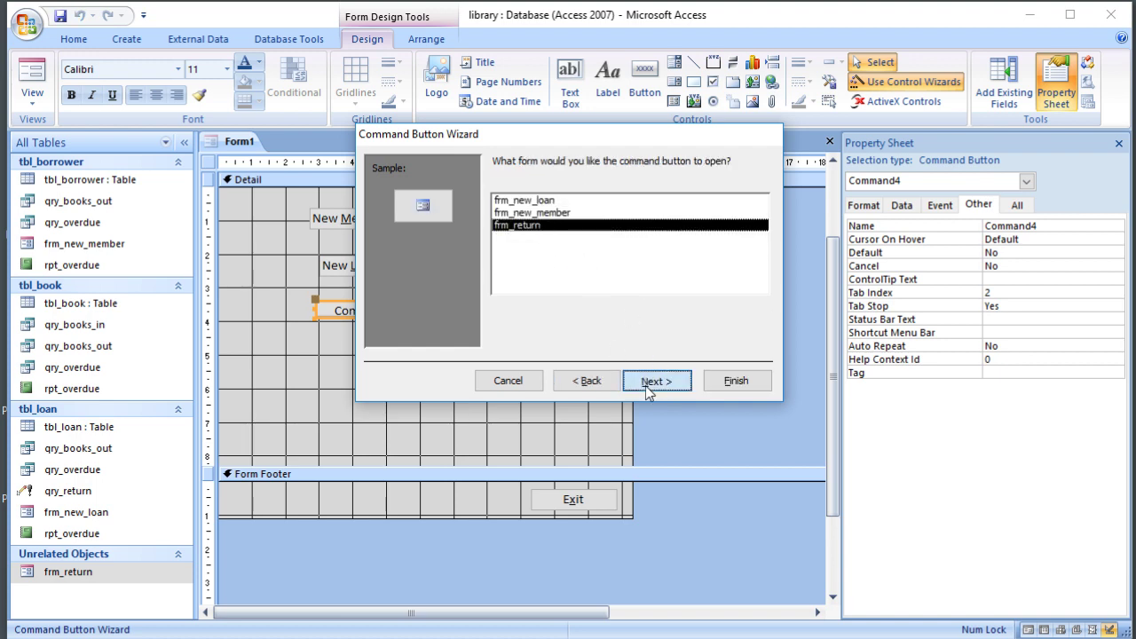
# Step: Give the return button the text caption &Return a Book and name it button_return
pyautogui.click(498, 235)
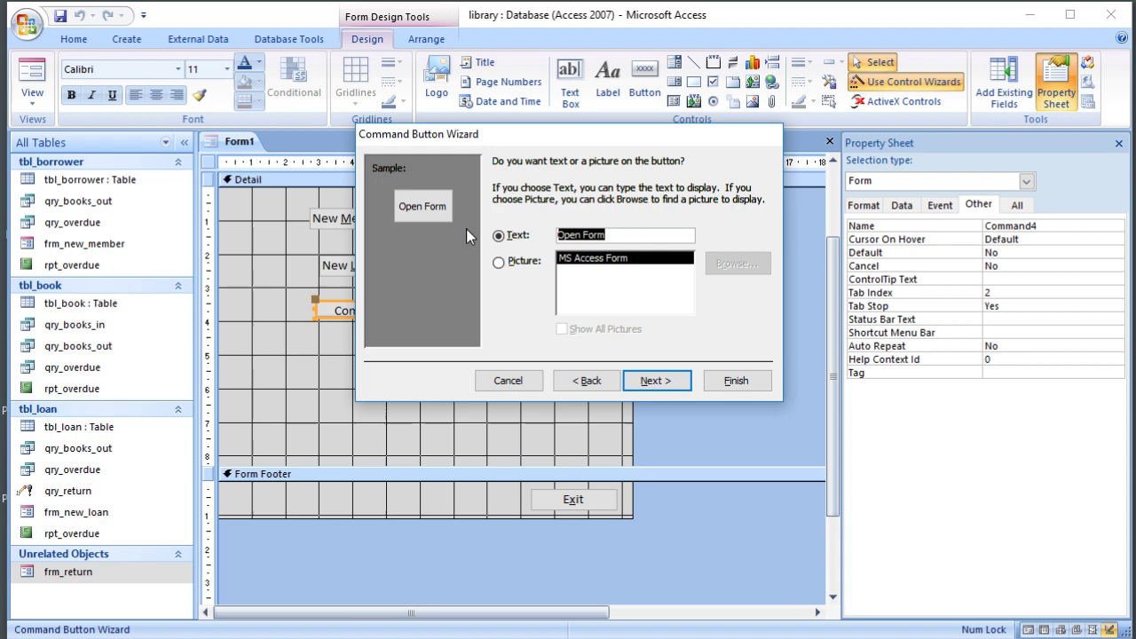
pyautogui.write('&R')
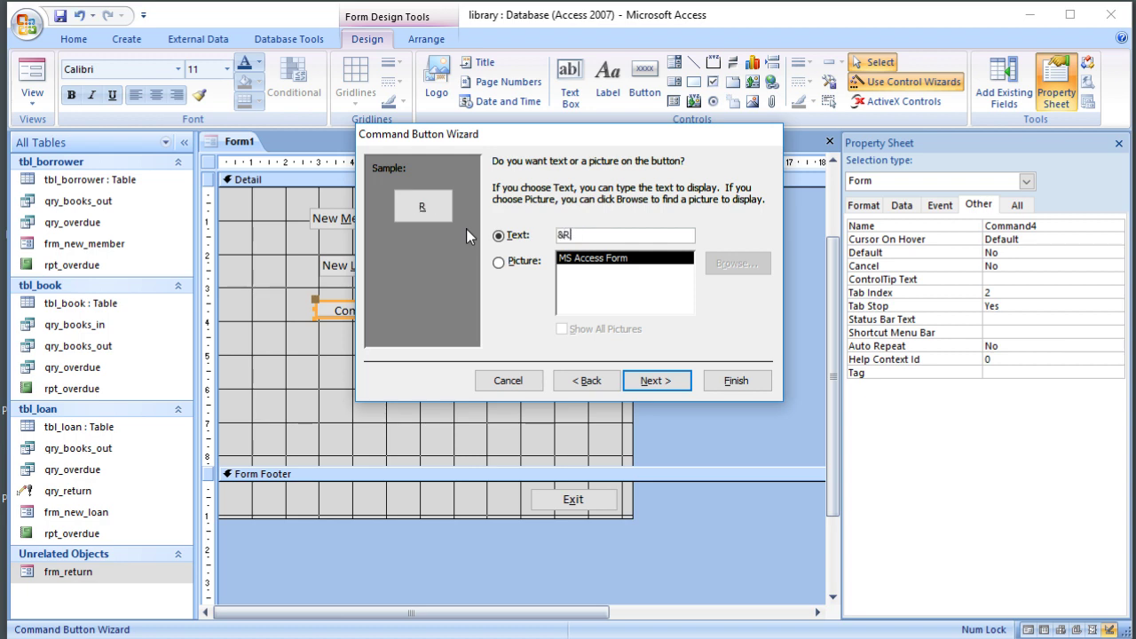
pyautogui.write('eturn a Book')
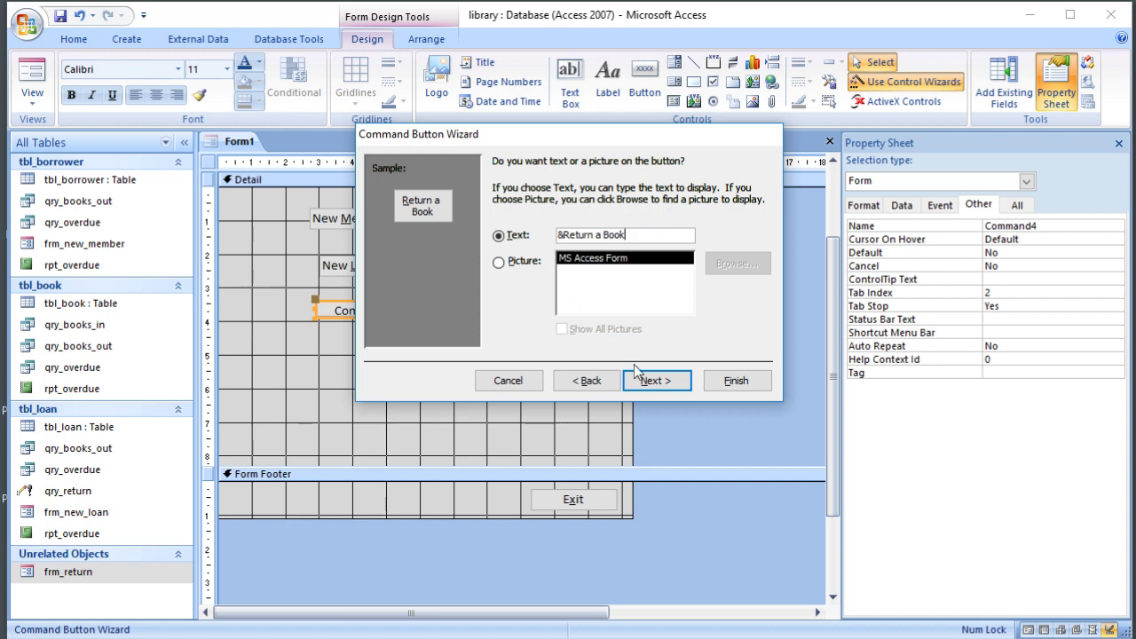
pyautogui.click(652, 380)
pyautogui.write('bu')
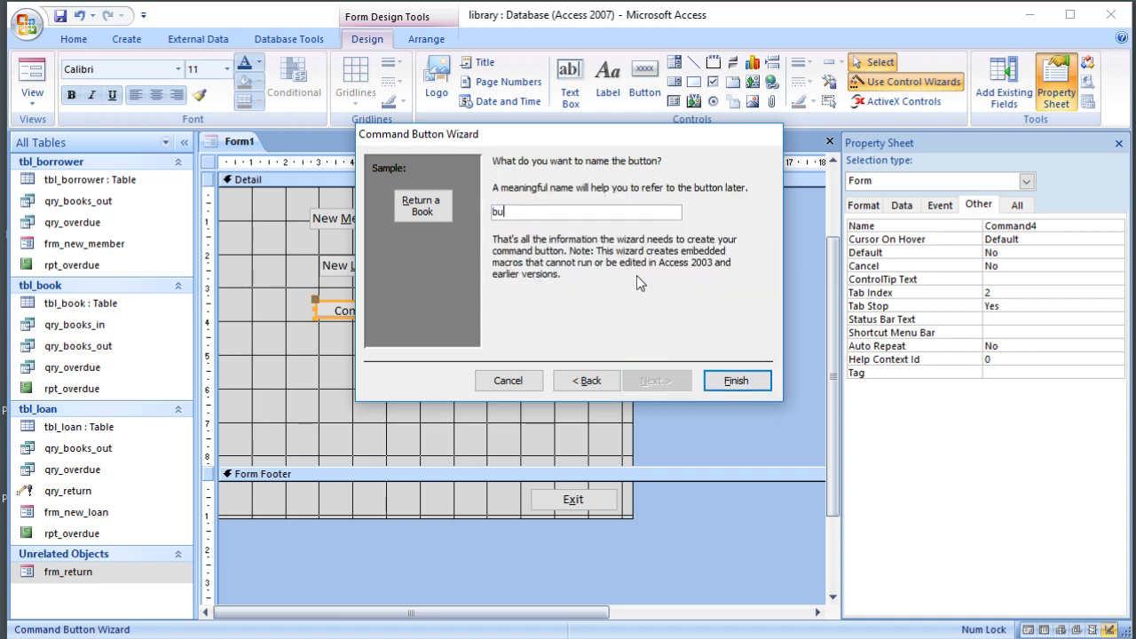
pyautogui.write('tton_return')
pyautogui.click(749, 388)
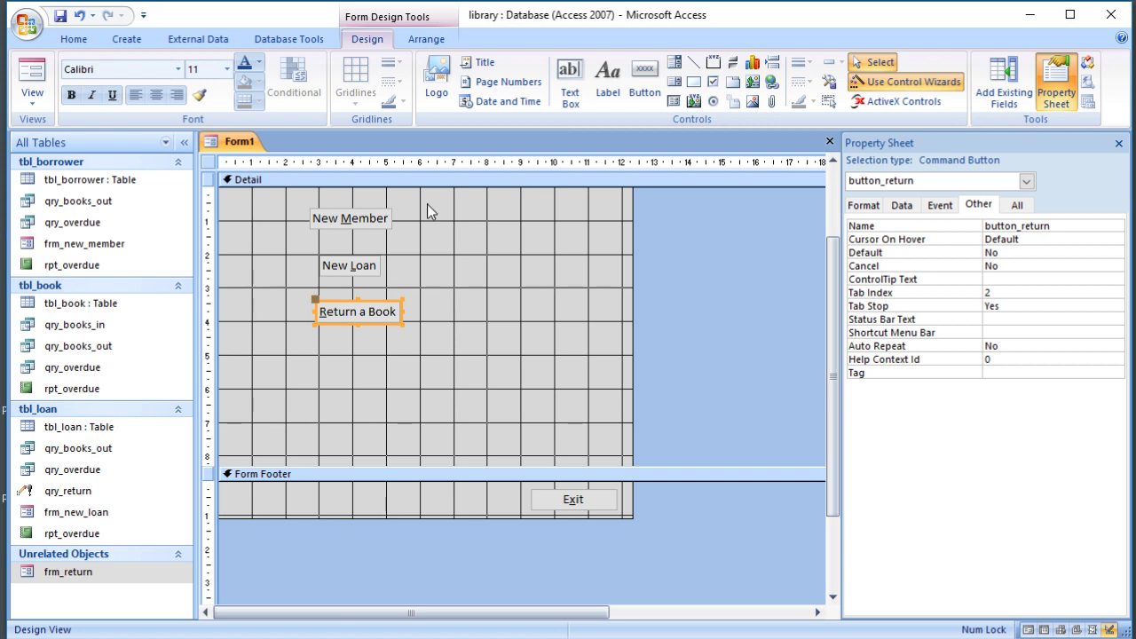
# Step: Place a command button below Return a Book and assign it the Open Report action for rpt_overdue
pyautogui.click(647, 85)
pyautogui.click(318, 355)
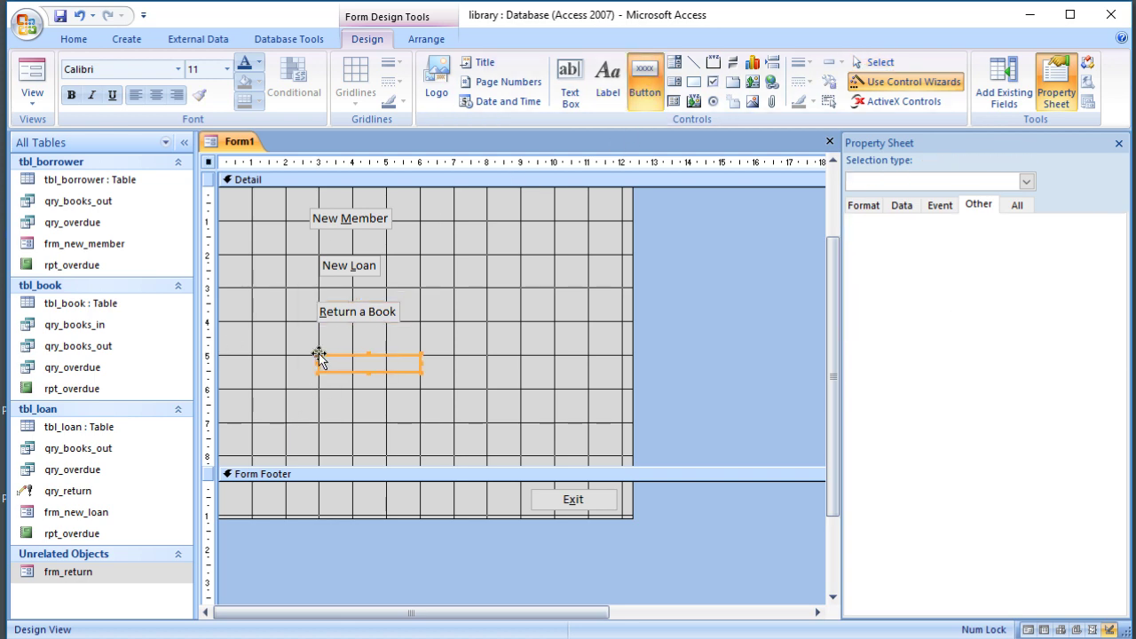
pyautogui.click(543, 286)
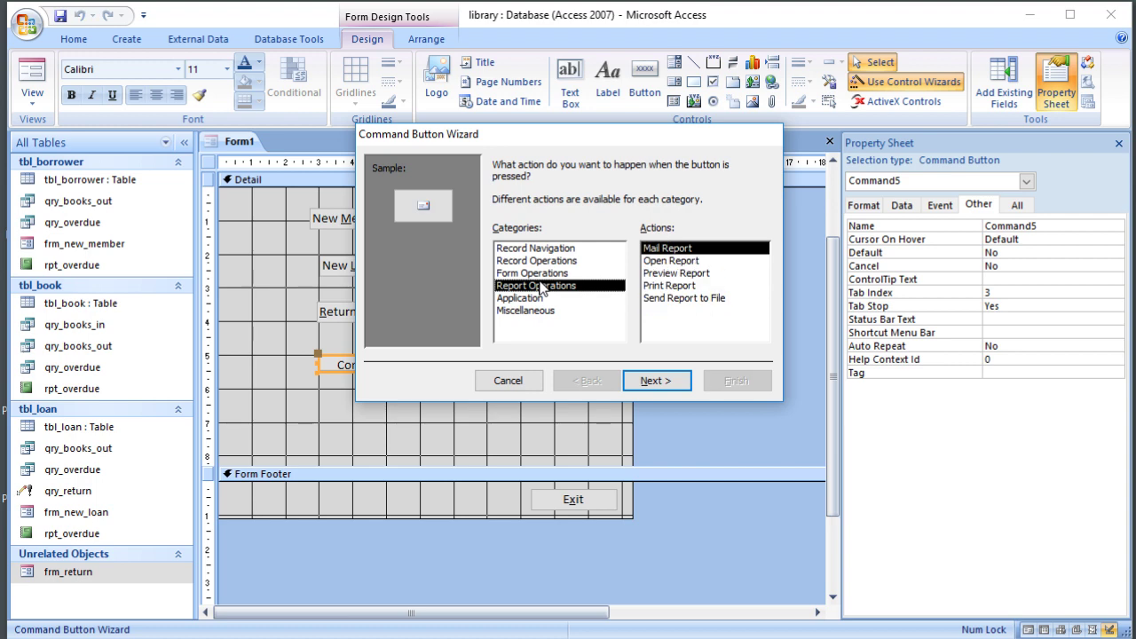
pyautogui.click(683, 261)
pyautogui.click(667, 383)
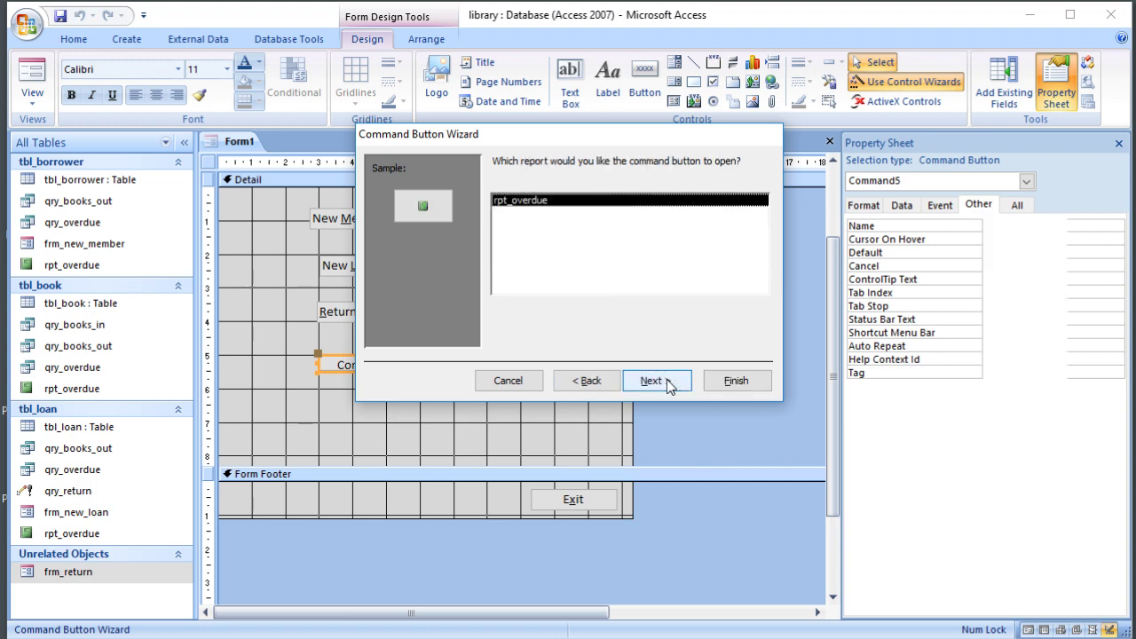
pyautogui.click(653, 381)
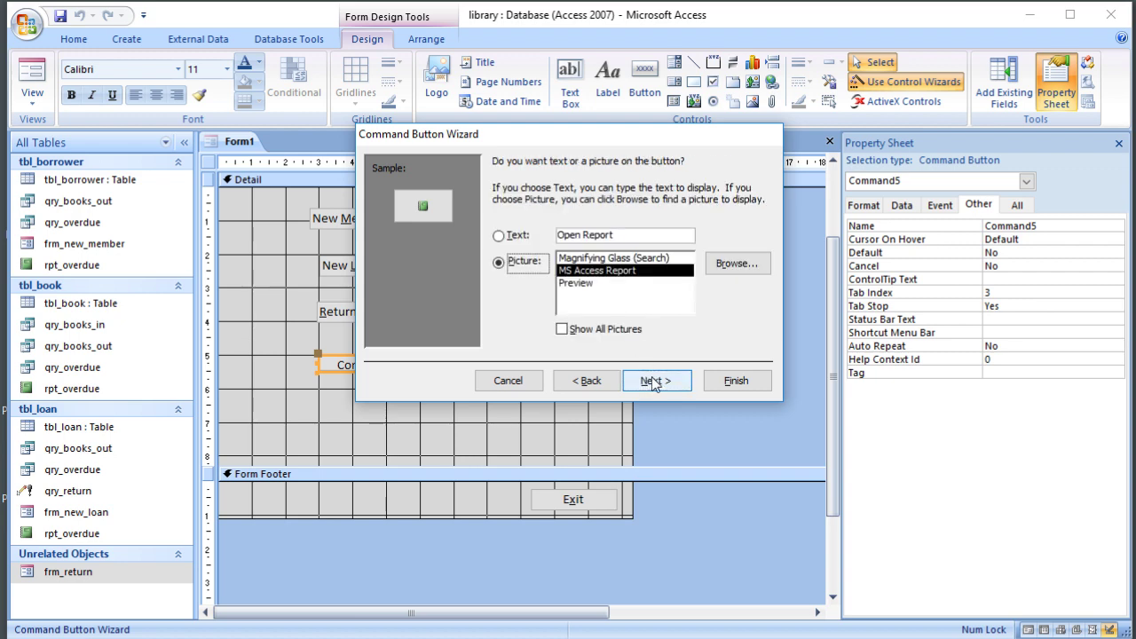
# Step: Give the report button the text caption &Overdue Books instead of a picture
pyautogui.click(502, 236)
pyautogui.click(627, 236)
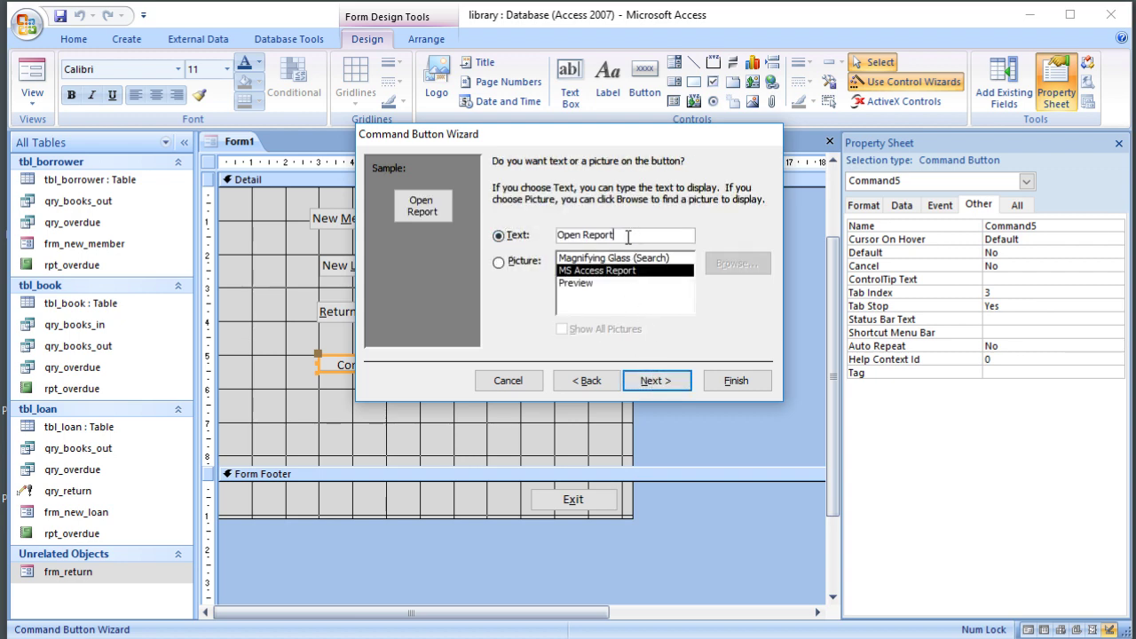
pyautogui.moveTo(627, 236); pyautogui.dragTo(497, 241)
pyautogui.write('&')
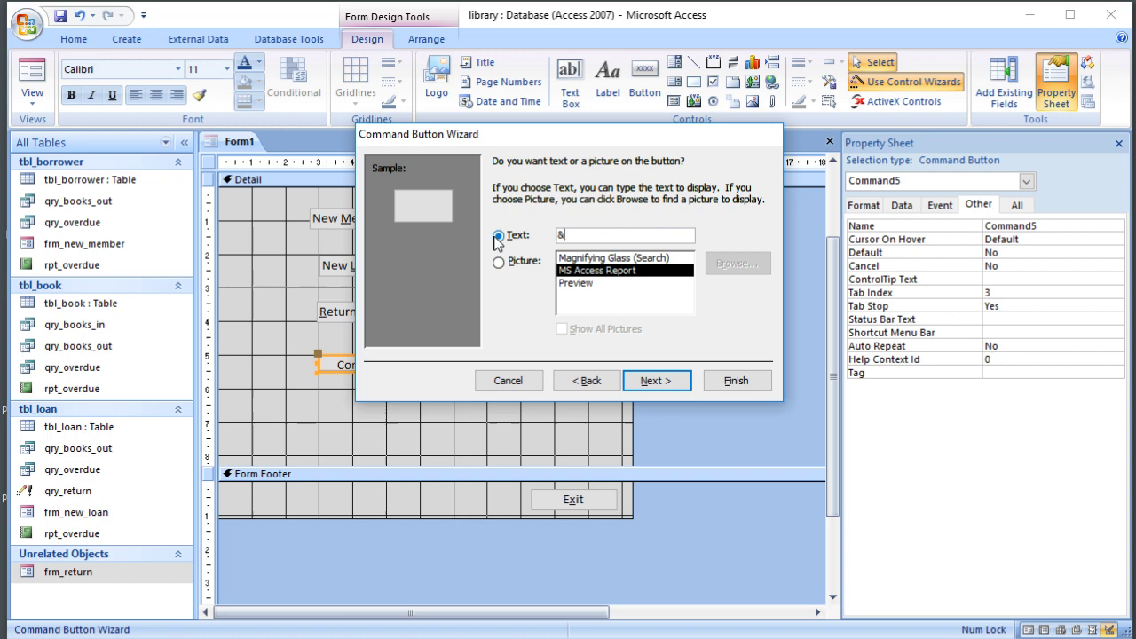
pyautogui.write('Overdue Books')
pyautogui.click(653, 380)
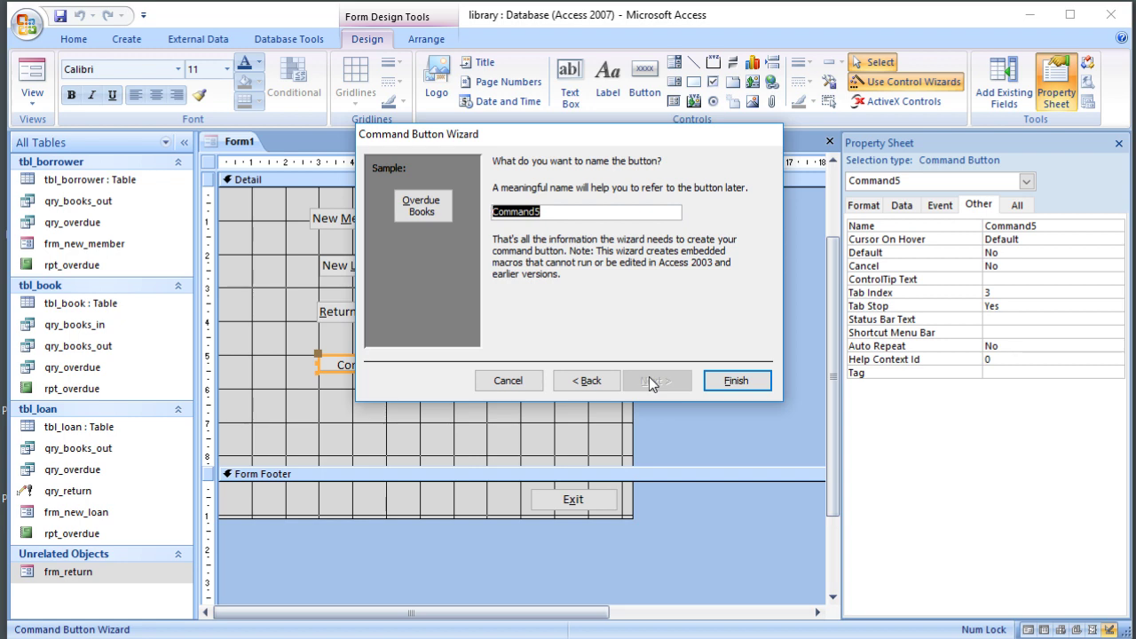
# Step: Name the report button button_overdue and complete the button setup
pyautogui.write('button')
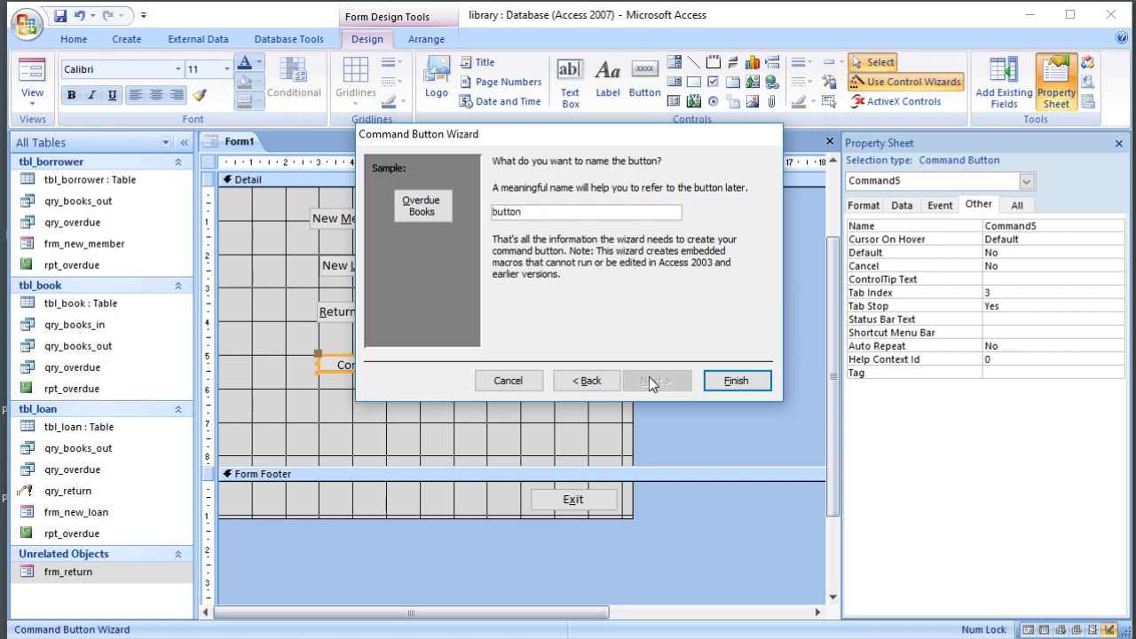
pyautogui.write('_ive')
pyautogui.press('BackSpace')
pyautogui.press('BackSpace')
pyautogui.press('BackSpace')
pyautogui.write('ovd')
pyautogui.press('BackSpace')
pyautogui.write('erdue')
pyautogui.click(737, 384)
# Step: Format the New Member button's caption as bold Arial 22 and enlarge the button so the full caption fits
pyautogui.click(353, 223)
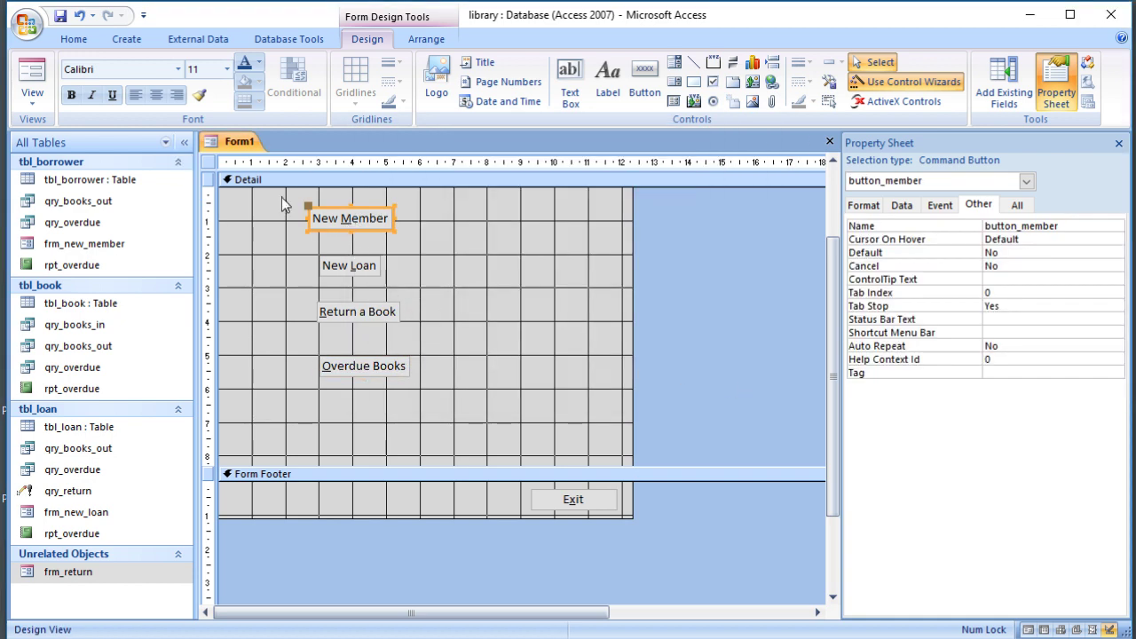
pyautogui.click(177, 69)
pyautogui.click(54, 91)
pyautogui.click(227, 69)
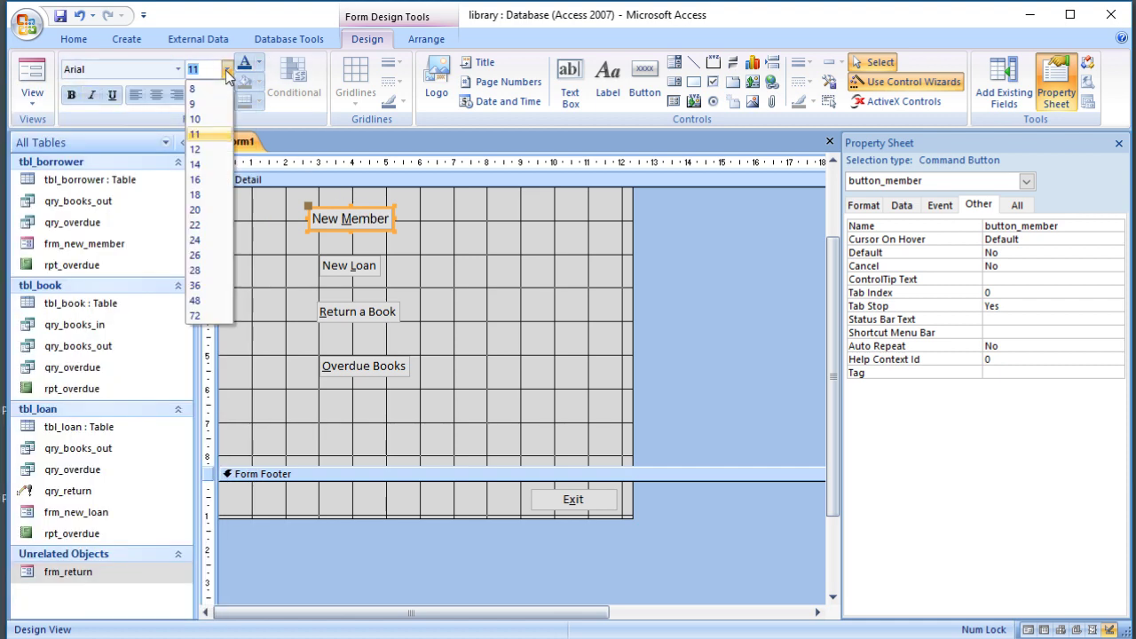
pyautogui.click(195, 224)
pyautogui.click(71, 95)
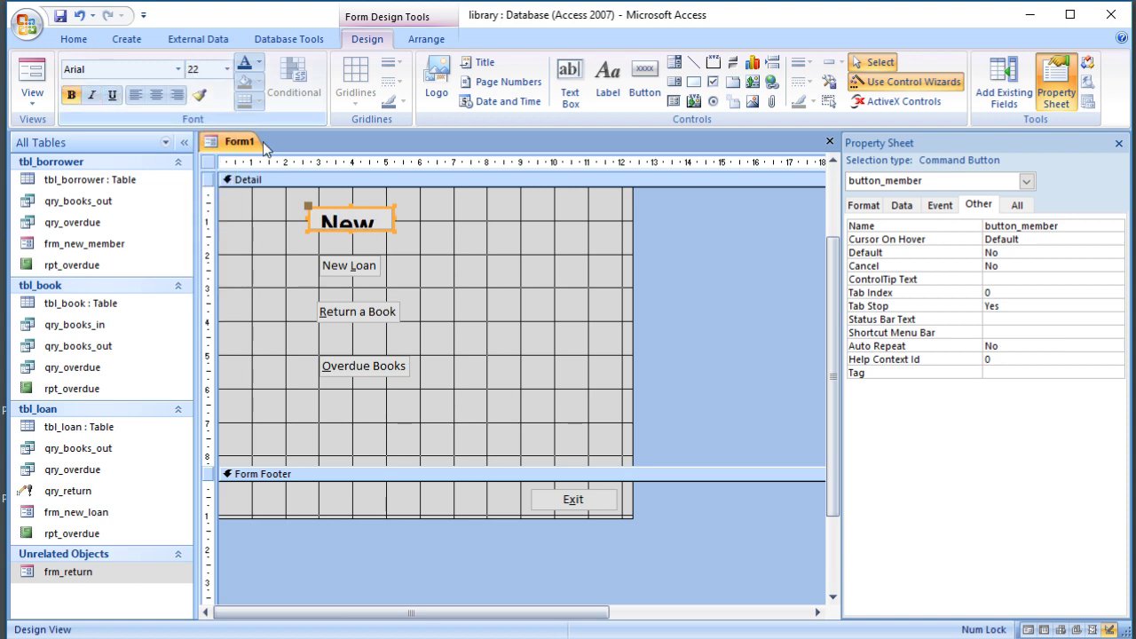
pyautogui.moveTo(393, 230); pyautogui.dragTo(548, 255)
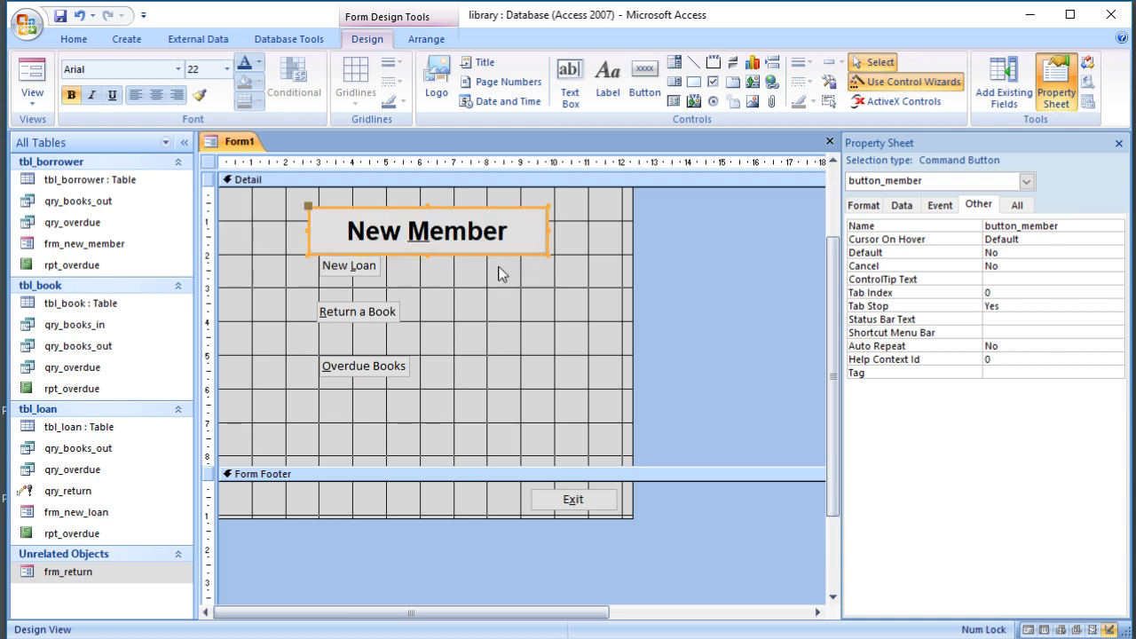
# Step: Move the Overdue Books, Return a Book and New Loan buttons down to make room below New Member
pyautogui.moveTo(367, 365); pyautogui.dragTo(374, 428)
pyautogui.moveTo(355, 311); pyautogui.dragTo(371, 362)
pyautogui.moveTo(331, 274); pyautogui.dragTo(342, 324)
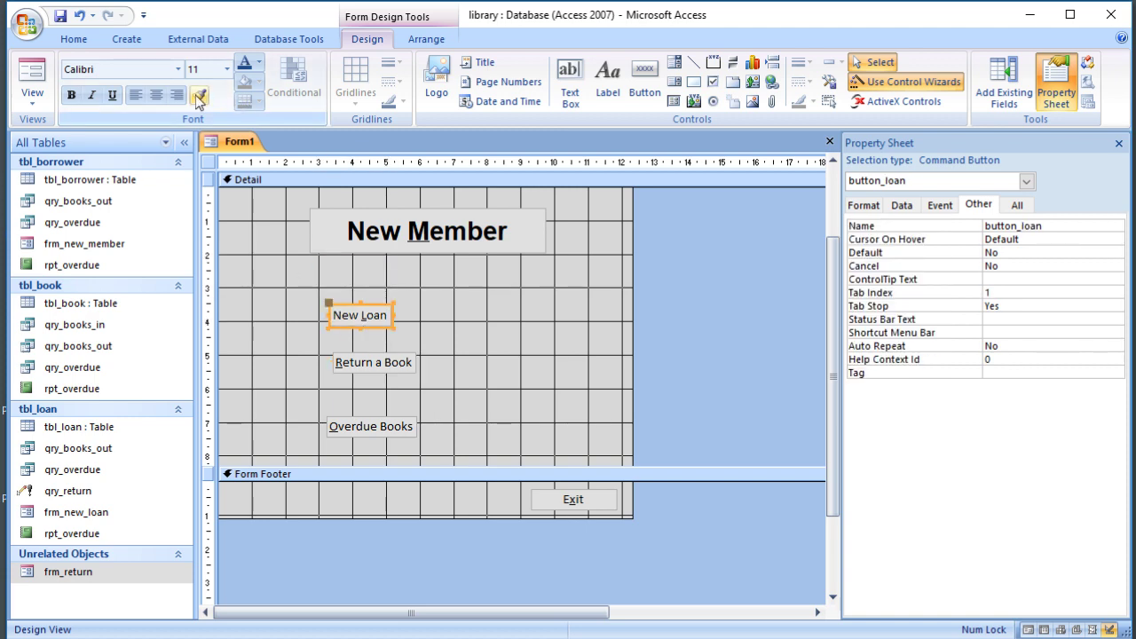
# Step: Copy the New Member button's formatting to the New Loan, Return a Book and Overdue Books buttons, and move New Loan up beneath New Member
pyautogui.click(383, 232)
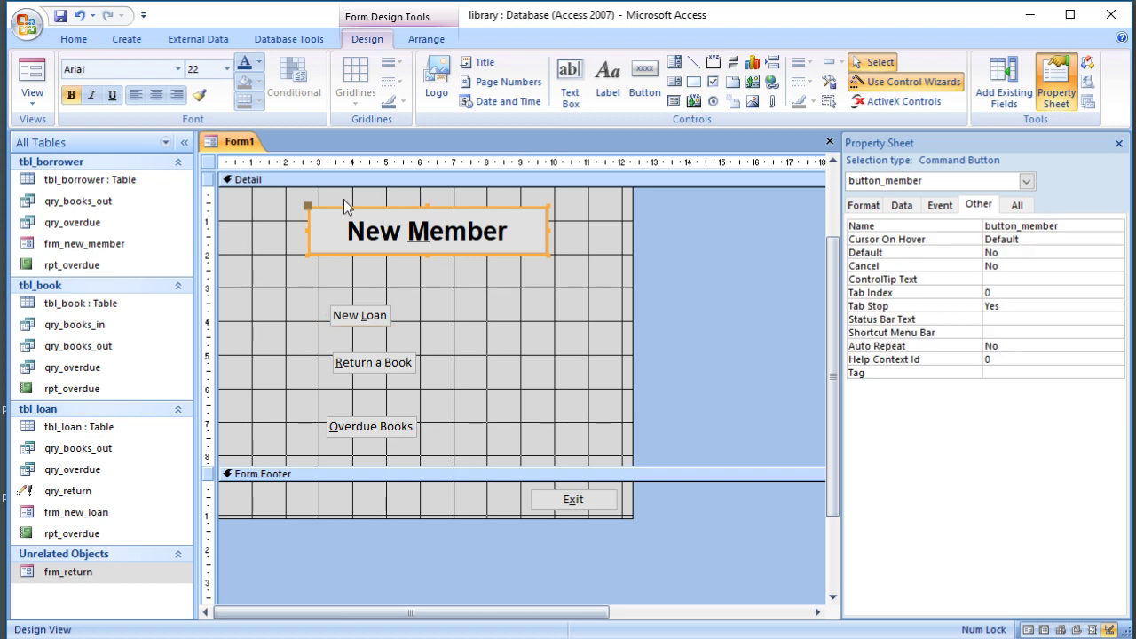
pyautogui.doubleClick(198, 95)
pyautogui.click(344, 321)
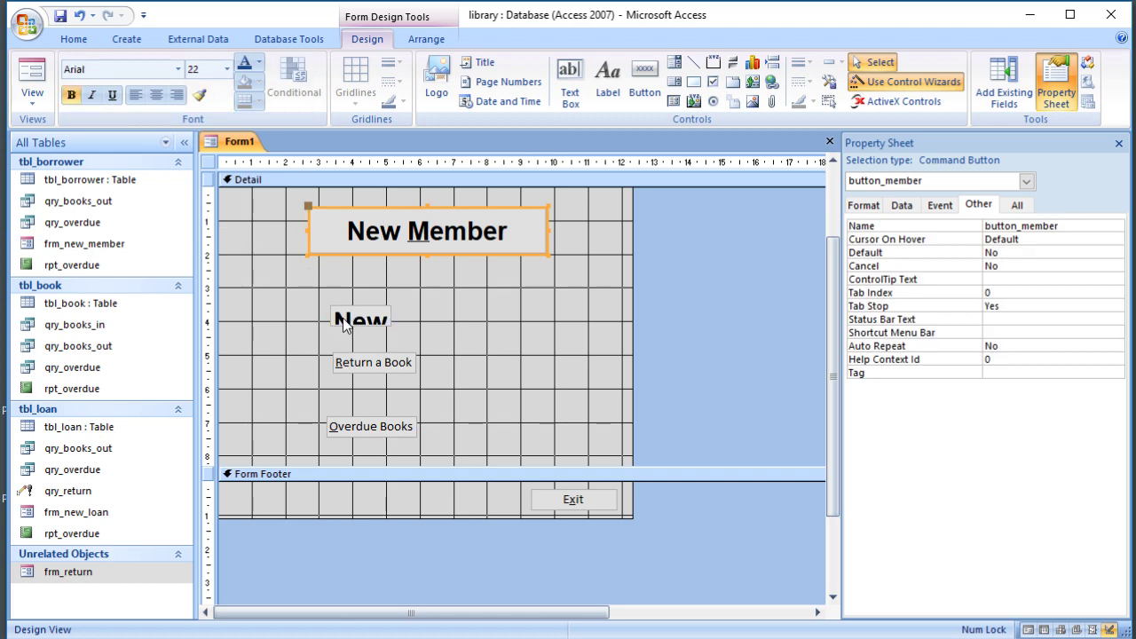
pyautogui.moveTo(343, 324); pyautogui.dragTo(326, 290)
pyautogui.click(199, 95)
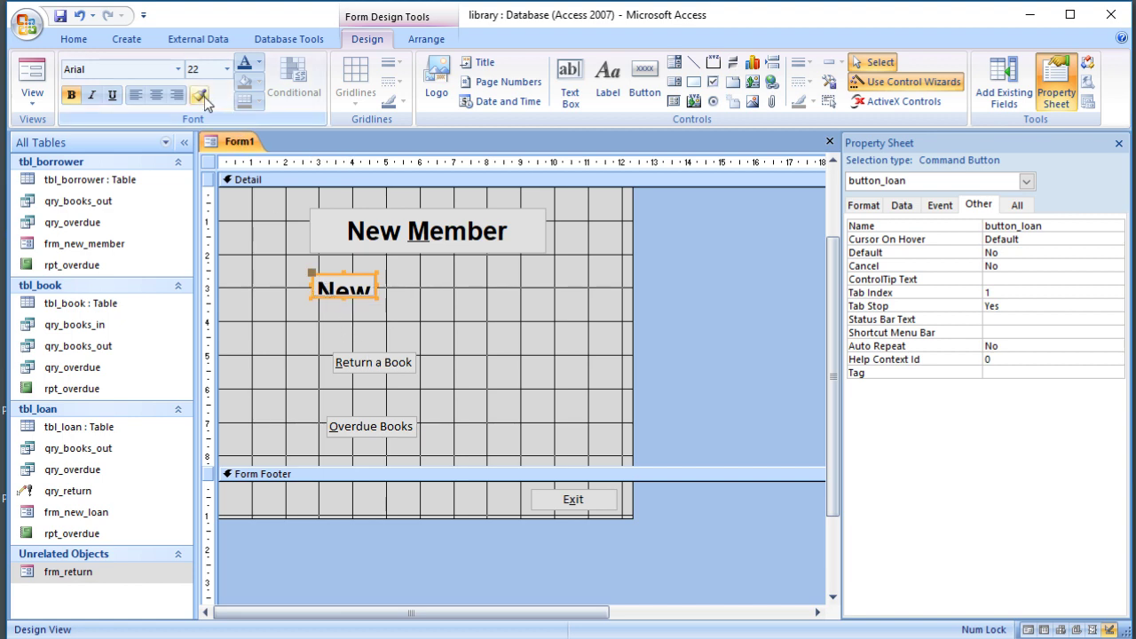
pyautogui.click(361, 360)
pyautogui.click(198, 95)
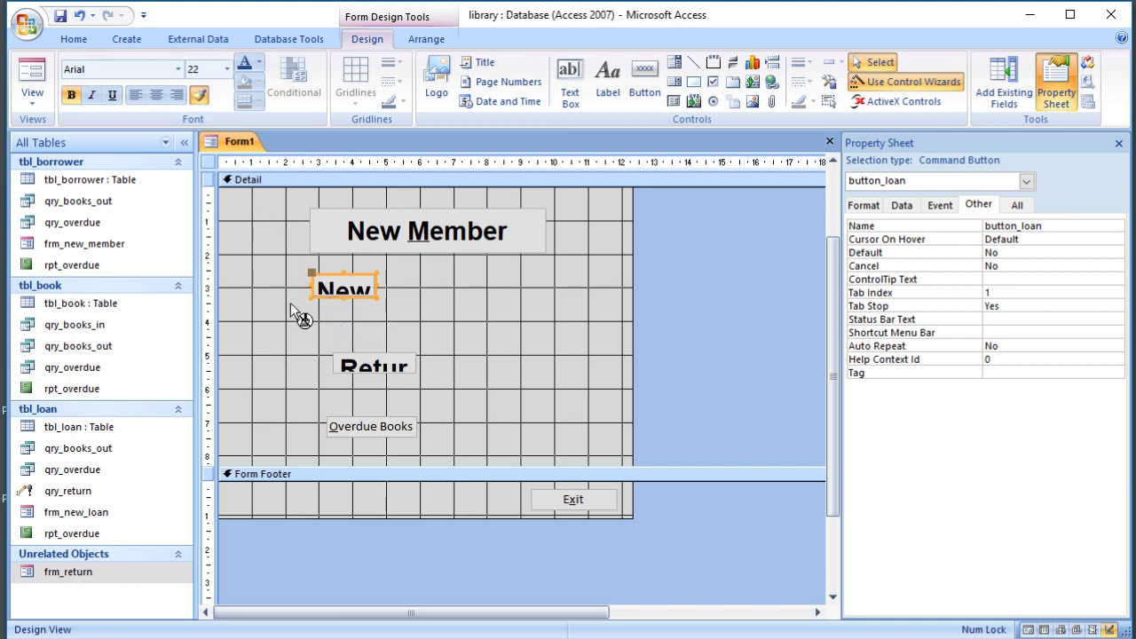
pyautogui.click(354, 418)
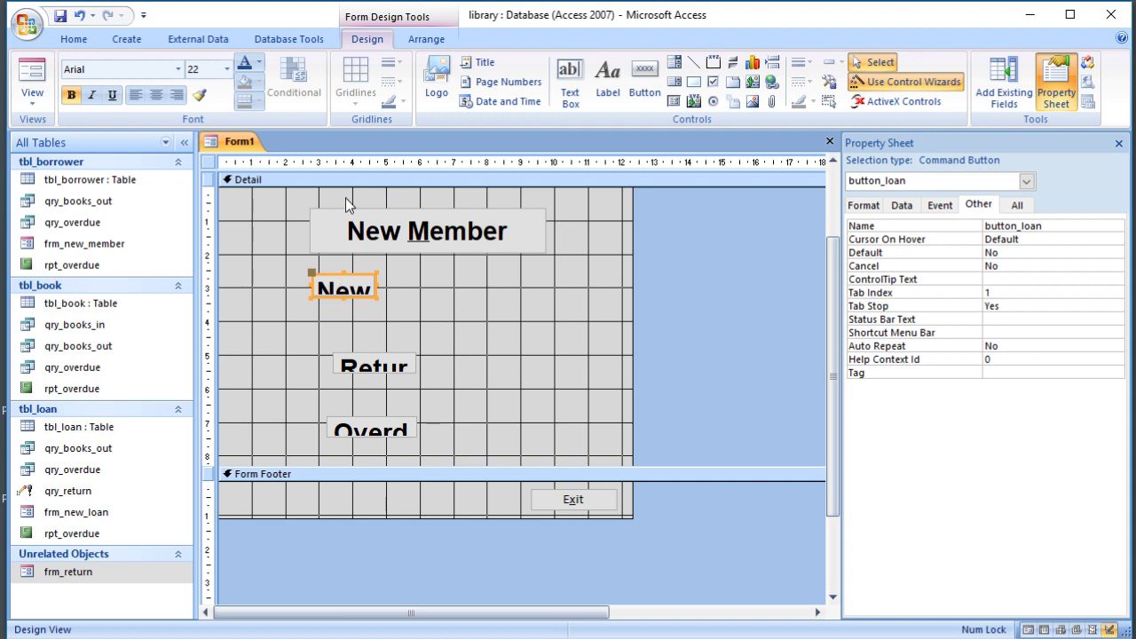
# Step: Align the left edges of the four menu buttons in the Detail section
pyautogui.moveTo(345, 197); pyautogui.dragTo(427, 468)
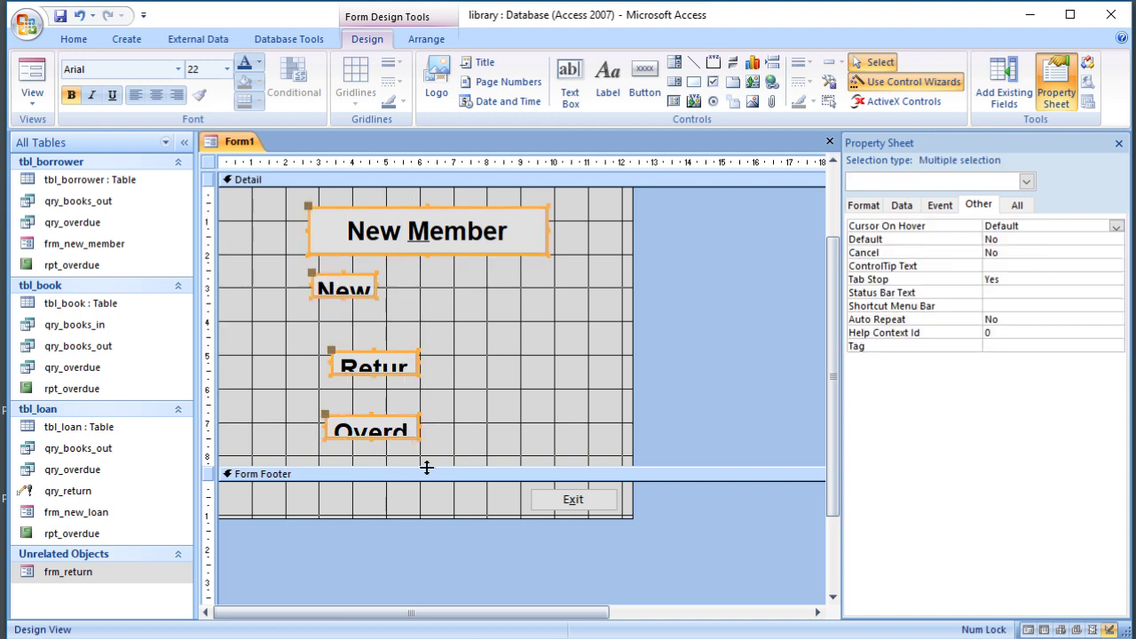
pyautogui.rightClick(352, 232)
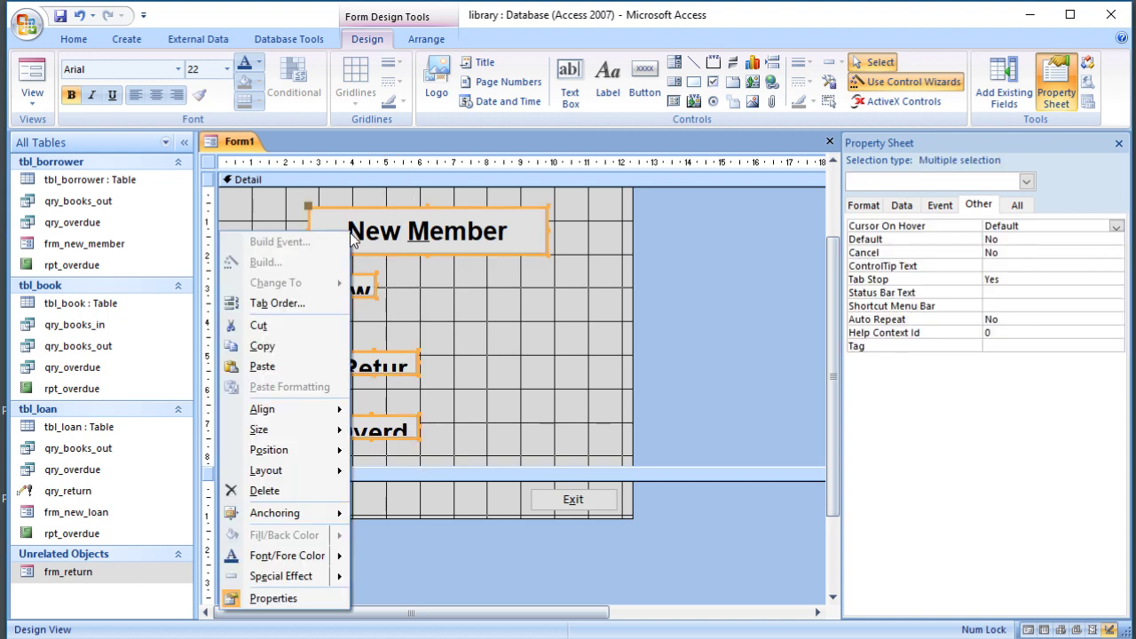
pyautogui.moveTo(323, 410)
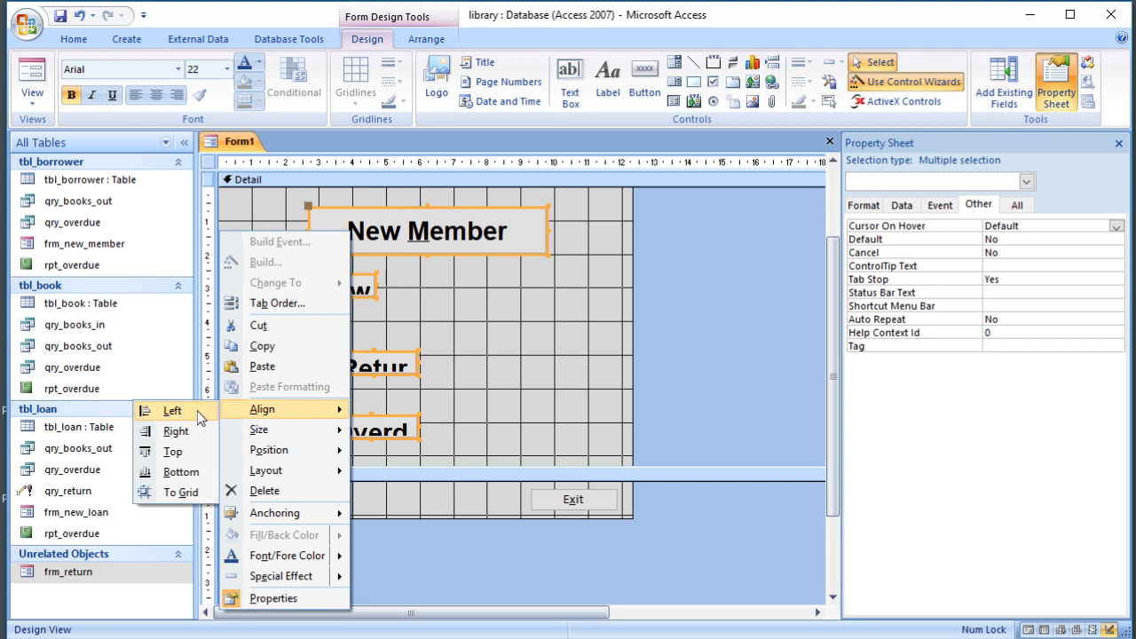
pyautogui.click(173, 410)
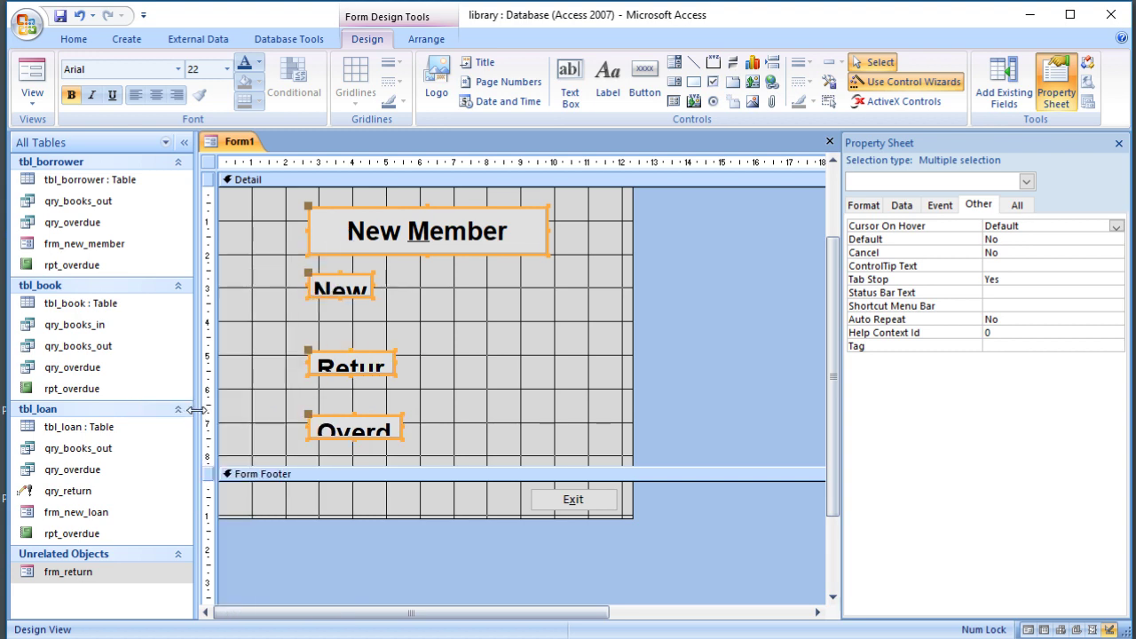
# Step: Size all four menu buttons to match the widest and the tallest of them
pyautogui.rightClick(333, 240)
pyautogui.moveTo(303, 443)
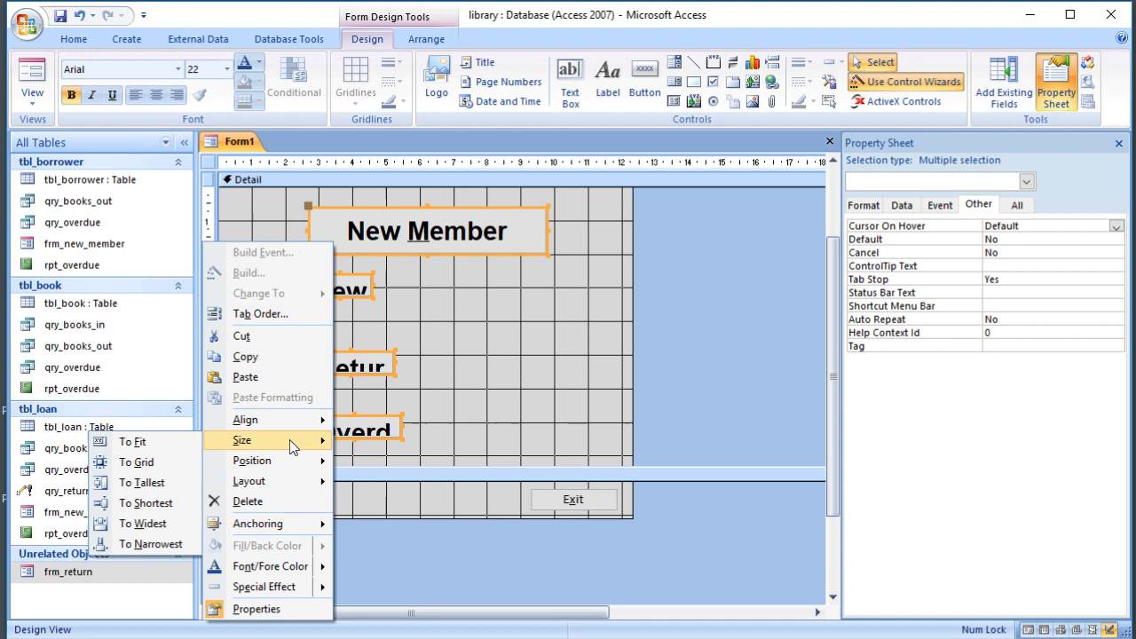
pyautogui.click(156, 523)
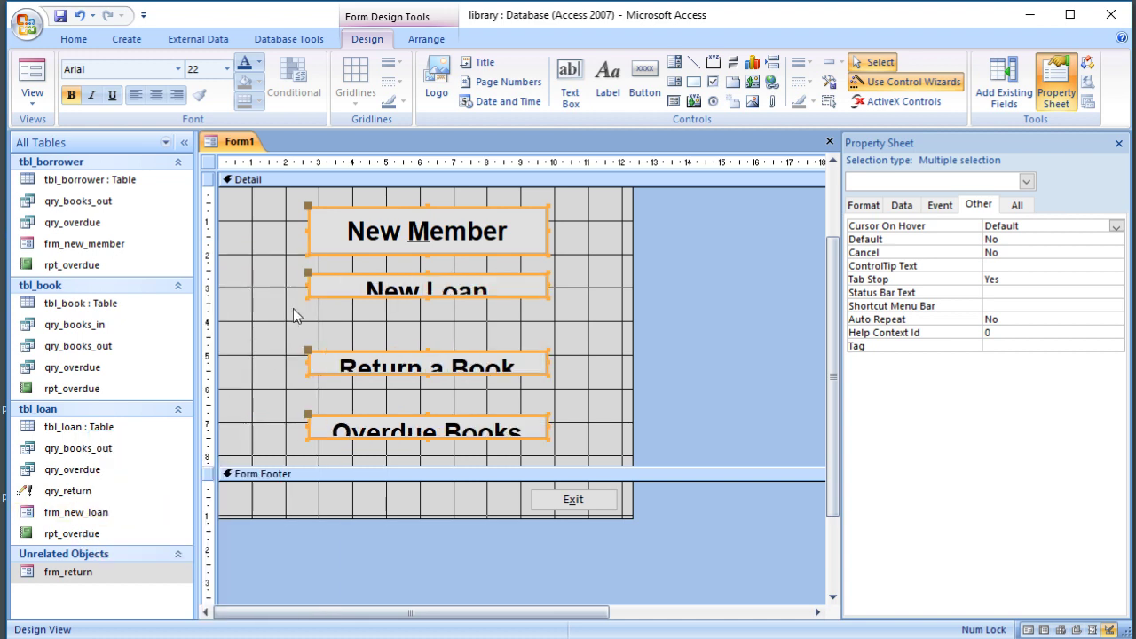
pyautogui.rightClick(336, 237)
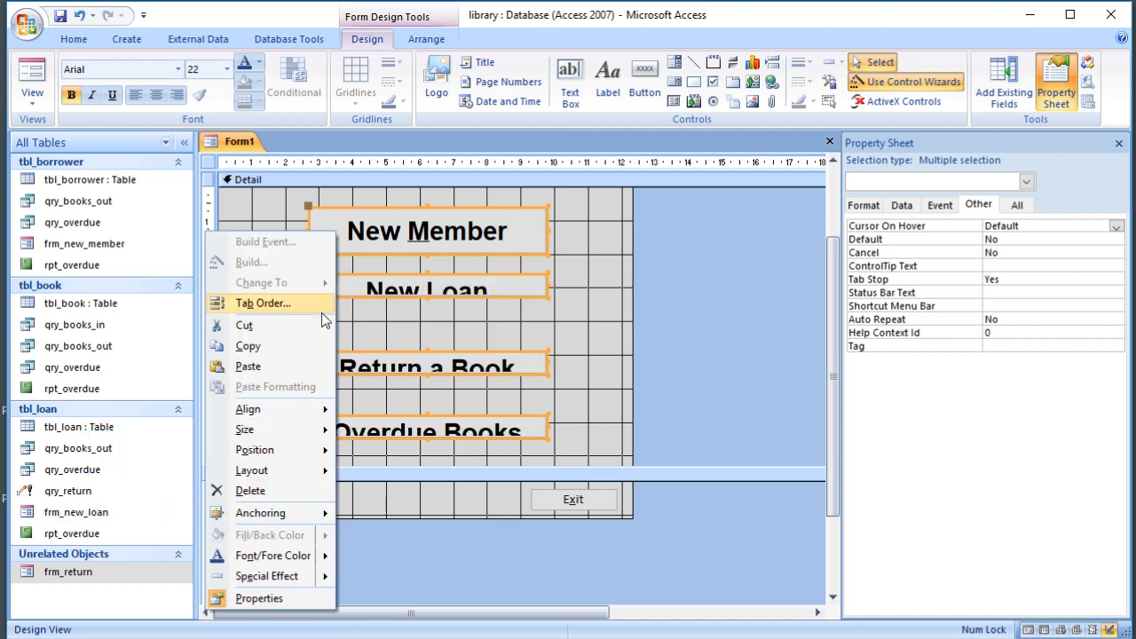
pyautogui.moveTo(296, 453)
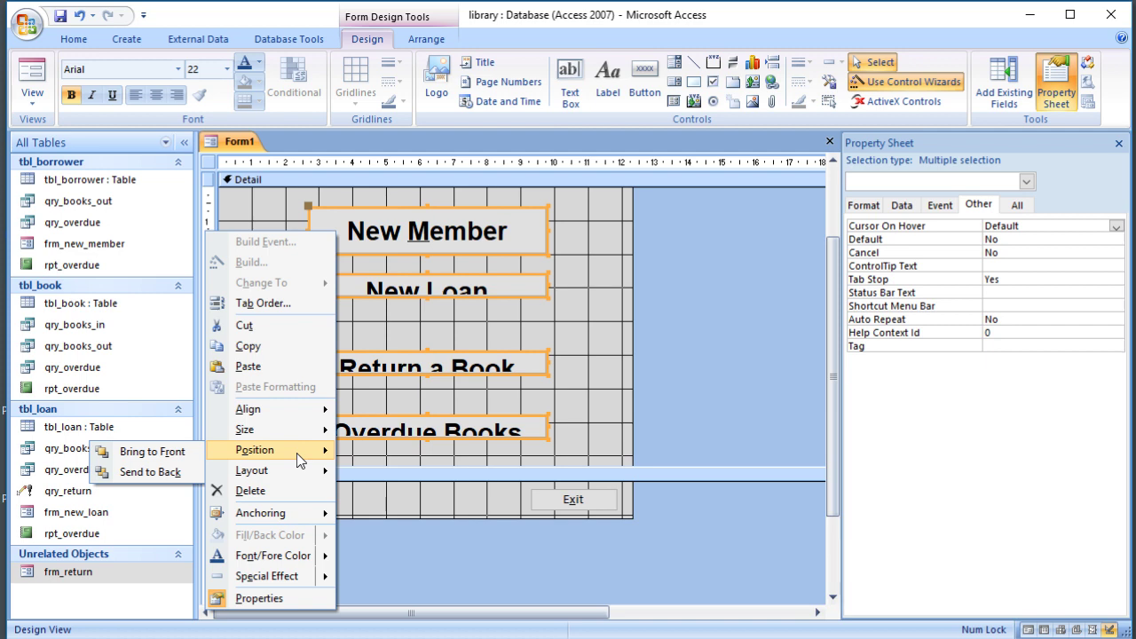
pyautogui.moveTo(303, 430)
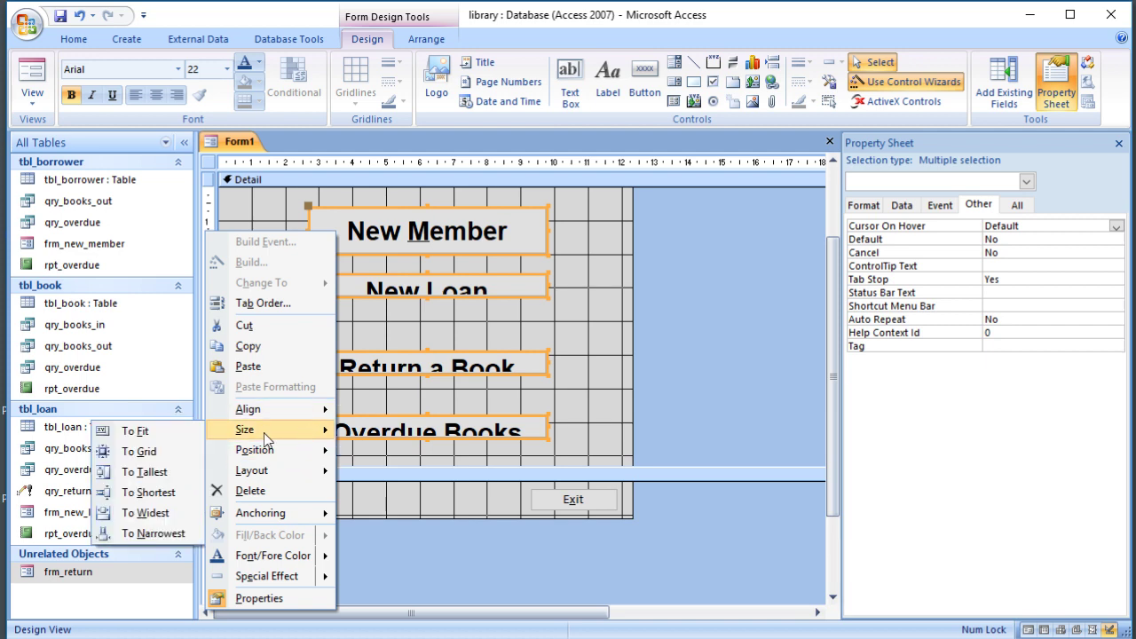
pyautogui.click(147, 472)
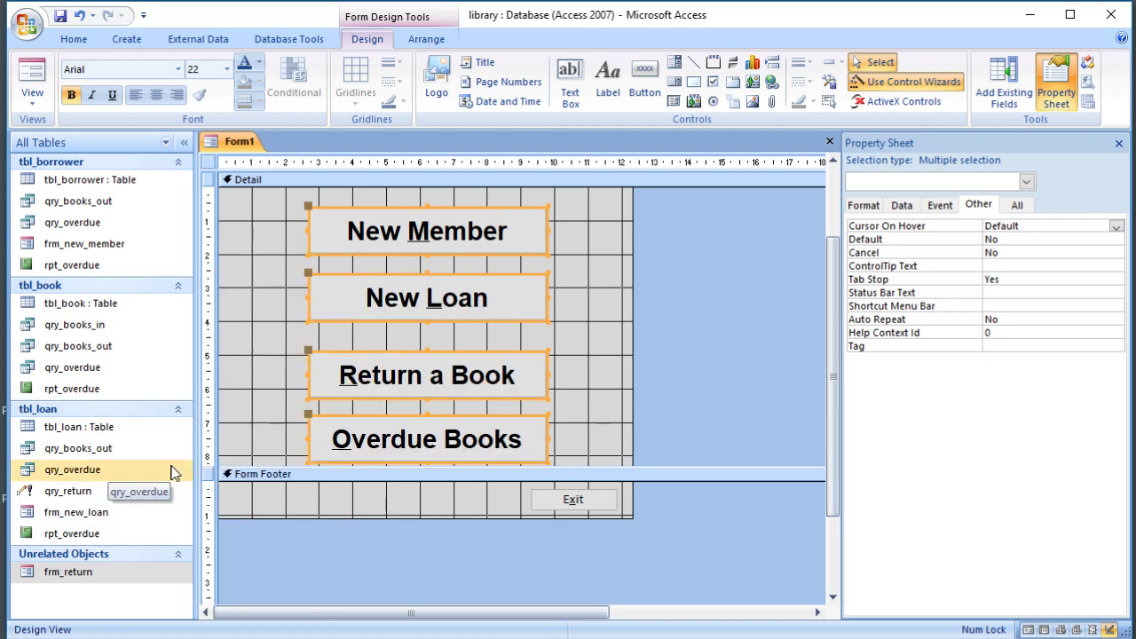
# Step: Try a Stacked layout on the four menu buttons and undo it
pyautogui.rightClick(349, 296)
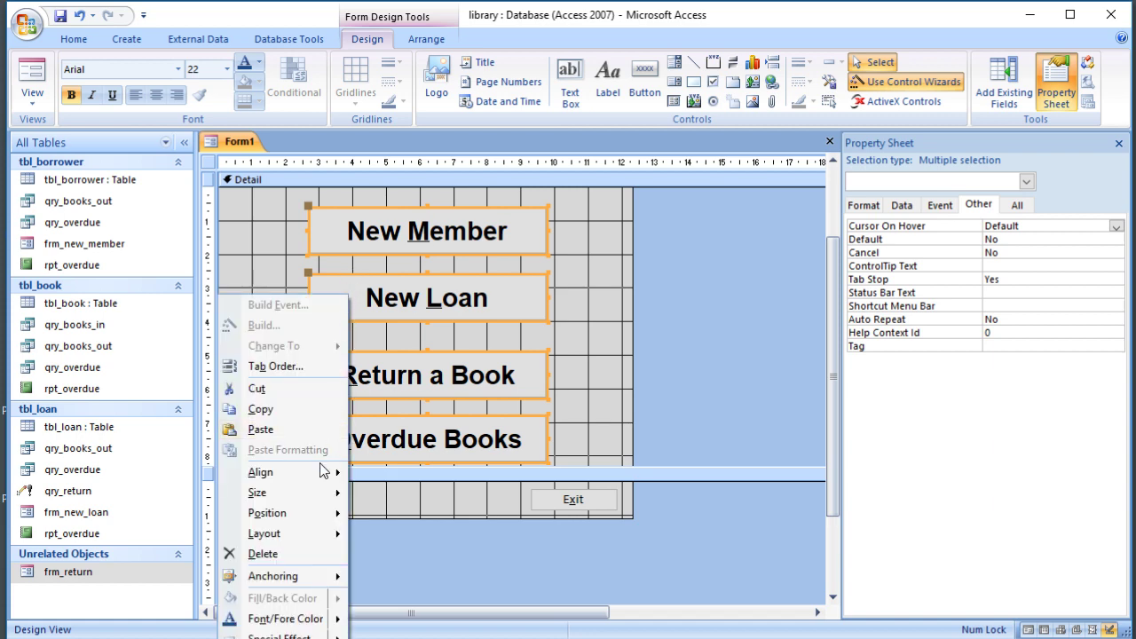
pyautogui.moveTo(324, 476)
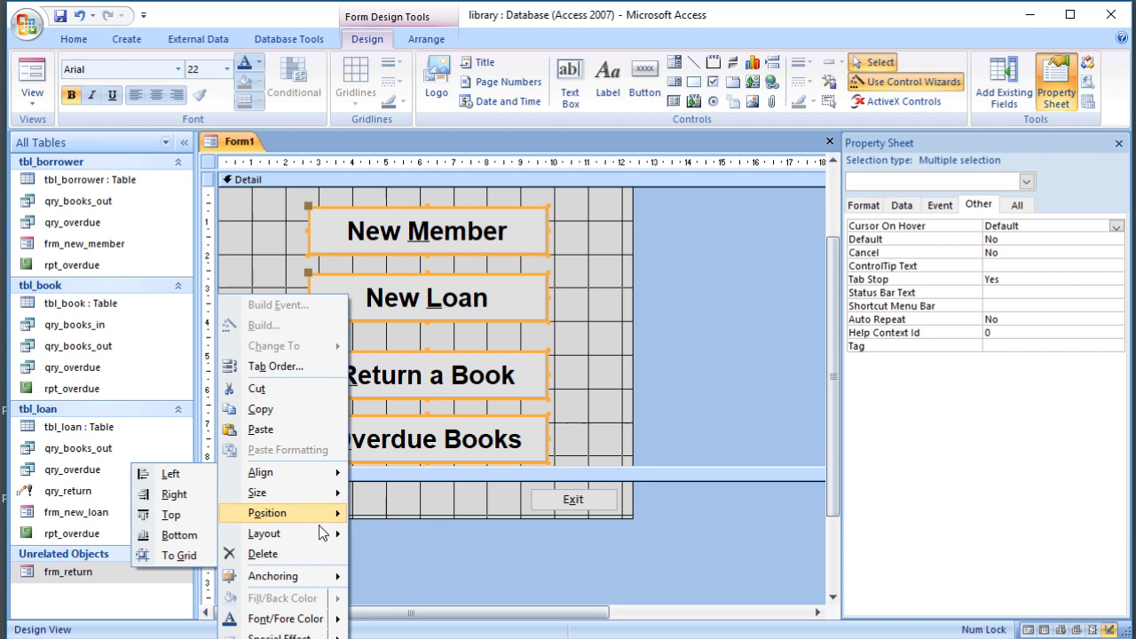
pyautogui.moveTo(321, 532)
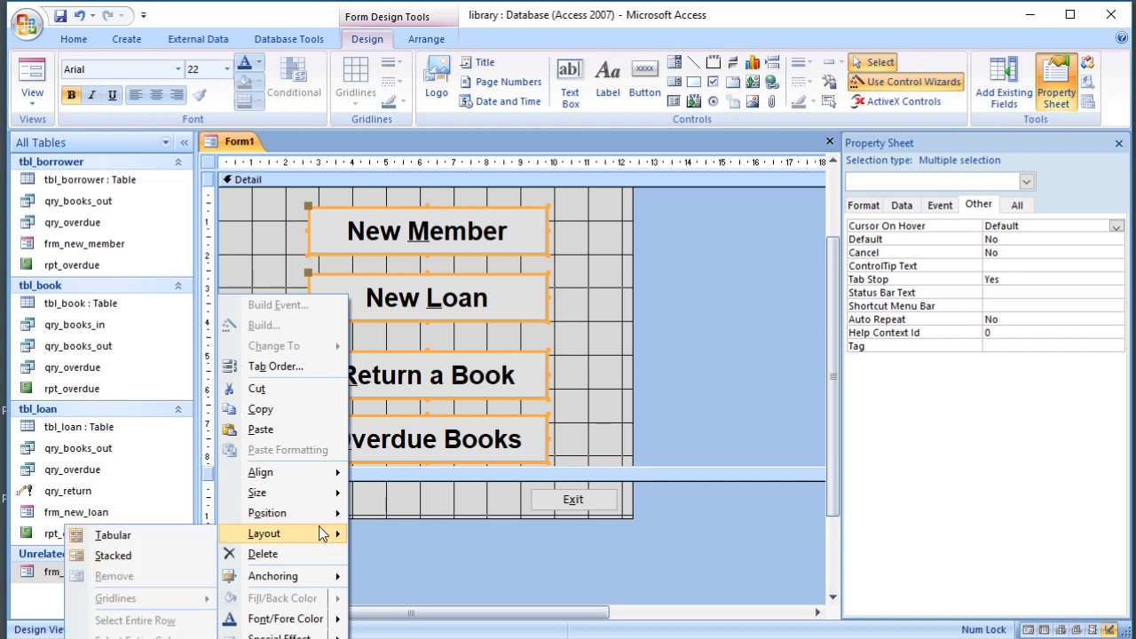
pyautogui.click(149, 558)
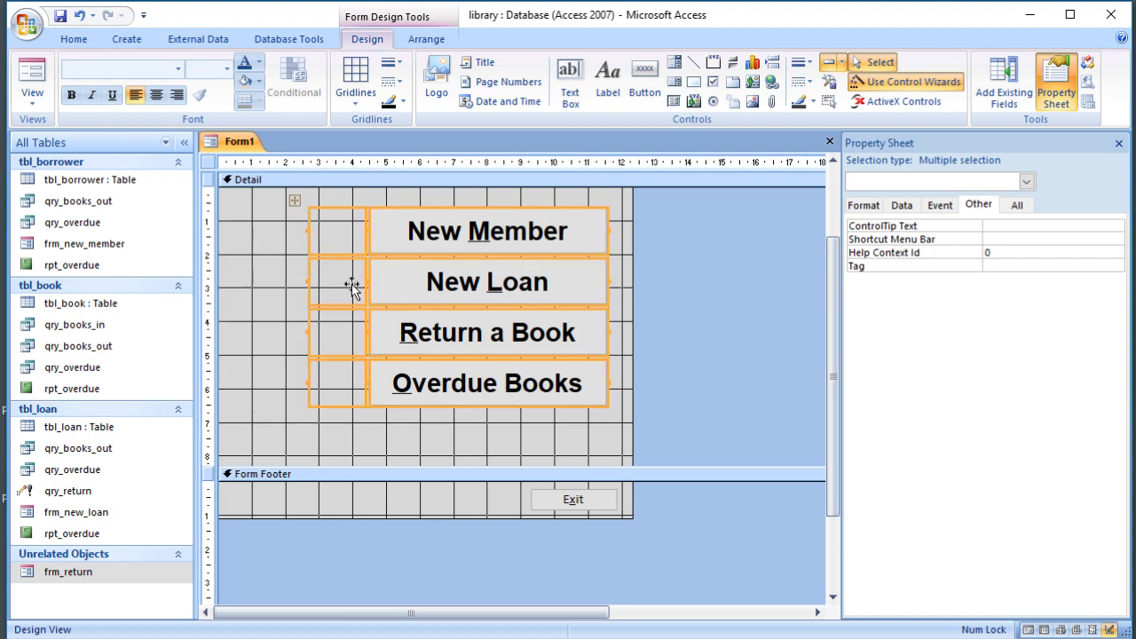
pyautogui.hotkey('ctrl', 'z')
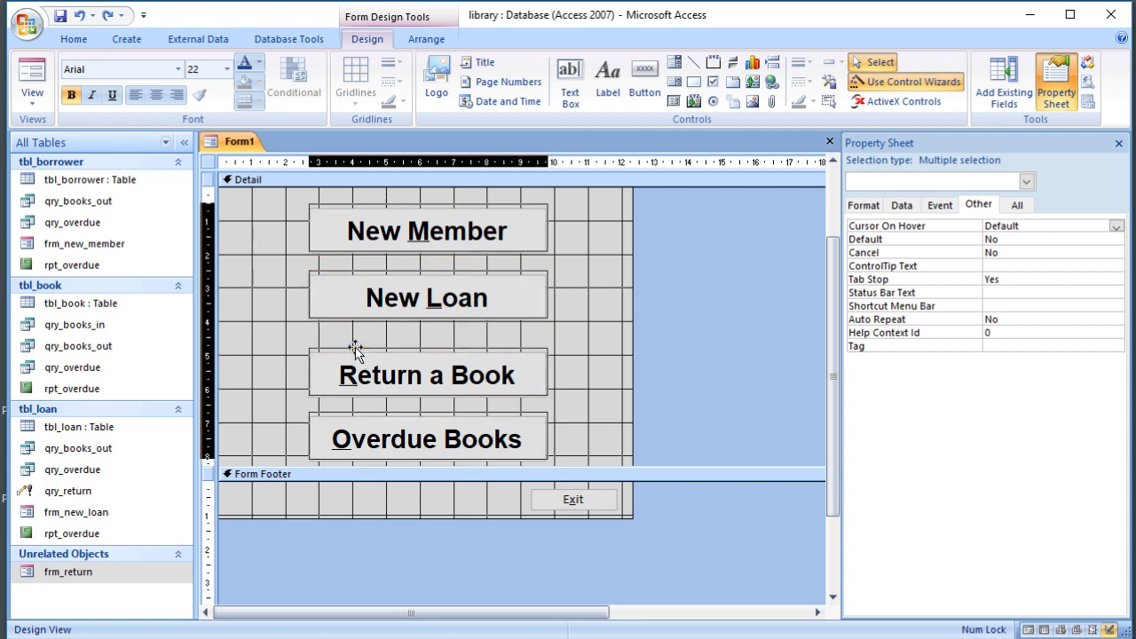
# Step: Nudge the menu buttons up, moving Return a Book and Overdue Books closer to New Loan to even out the vertical gaps
pyautogui.click(332, 351)
pyautogui.moveTo(333, 353); pyautogui.dragTo(333, 341)
pyautogui.moveTo(355, 419); pyautogui.dragTo(357, 406)
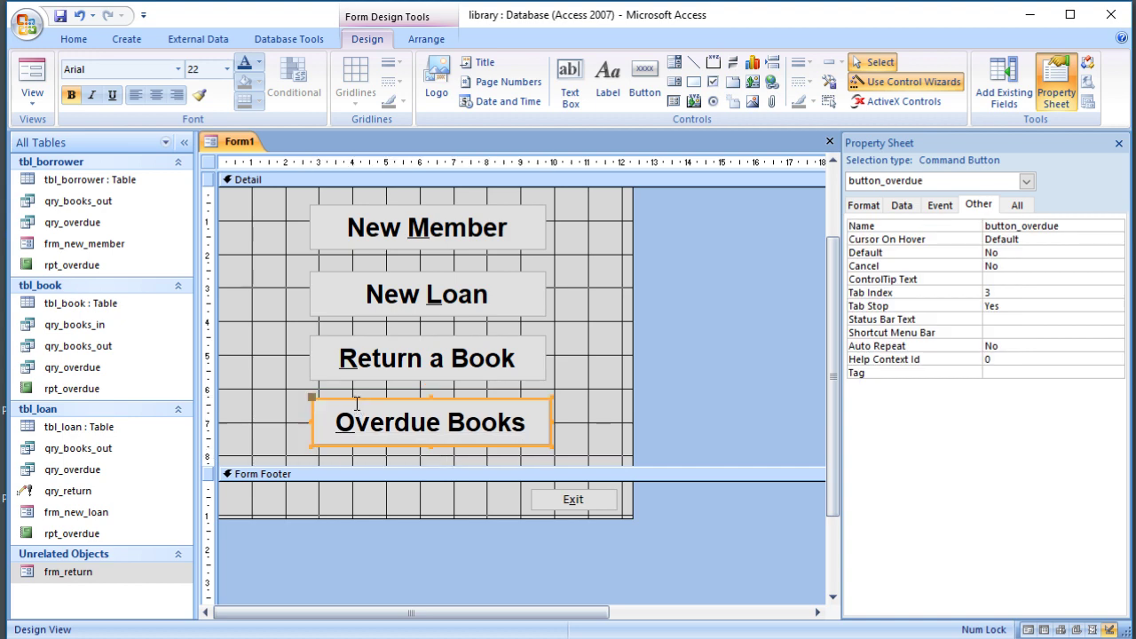
# Step: Left-align the four menu buttons again and slightly shorten the Detail section beneath Overdue Books
pyautogui.moveTo(360, 190); pyautogui.dragTo(407, 441)
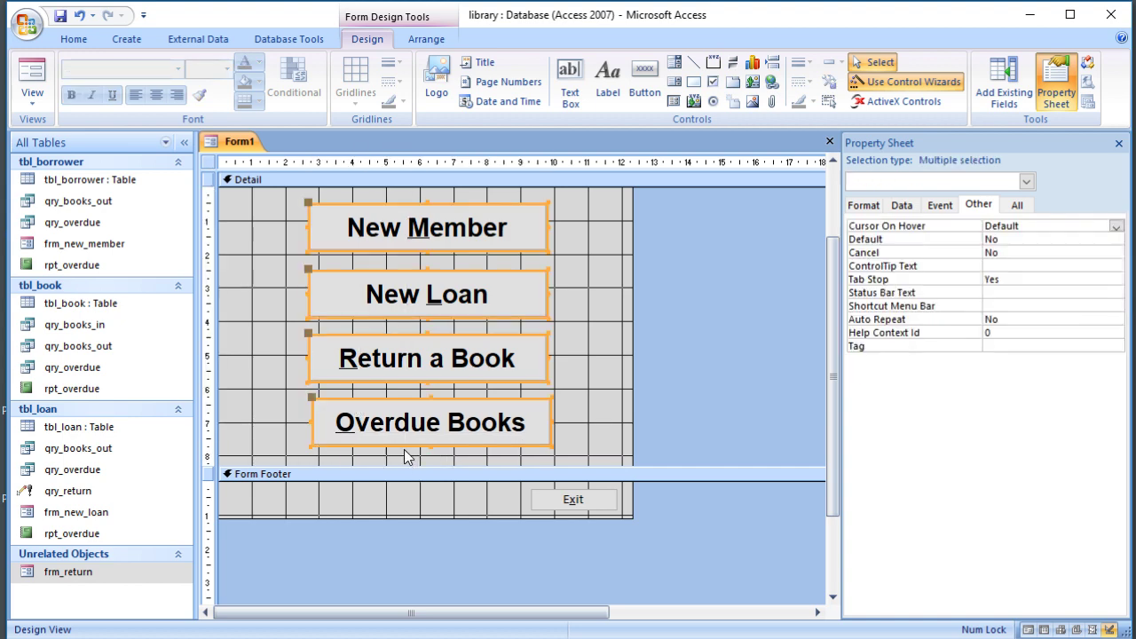
pyautogui.rightClick(399, 429)
pyautogui.moveTo(338, 612)
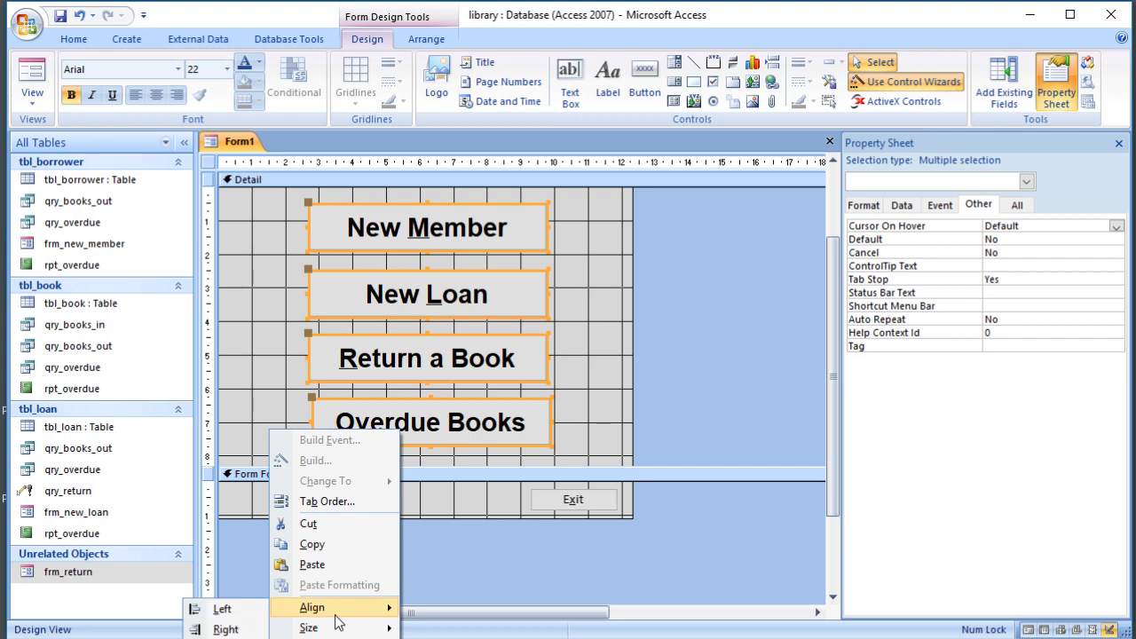
pyautogui.click(257, 605)
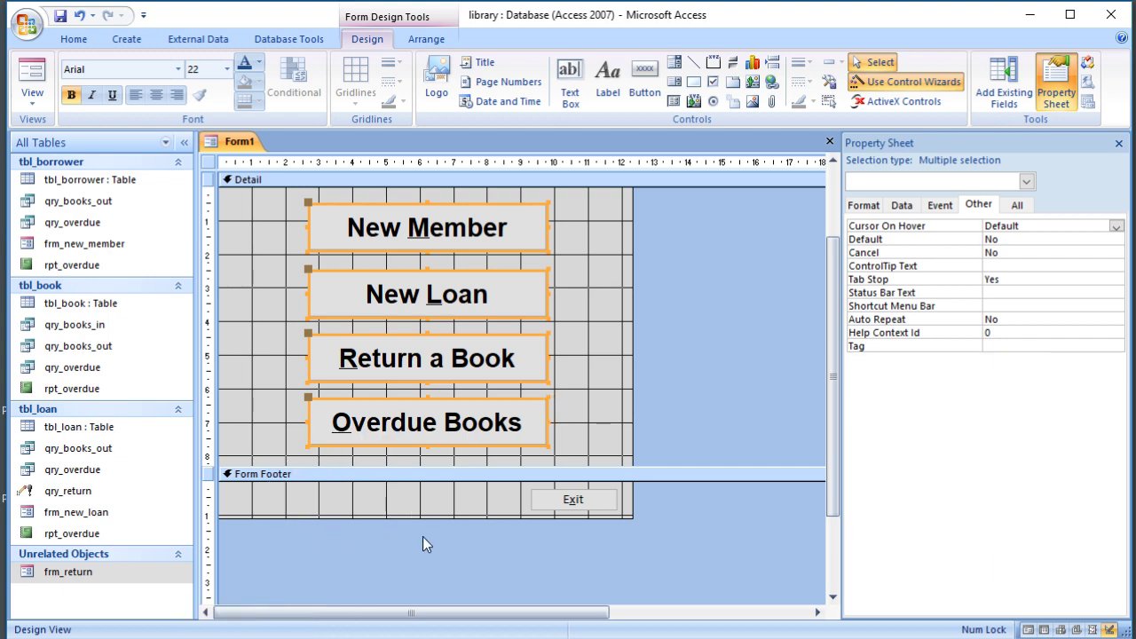
pyautogui.moveTo(446, 466); pyautogui.dragTo(446, 458)
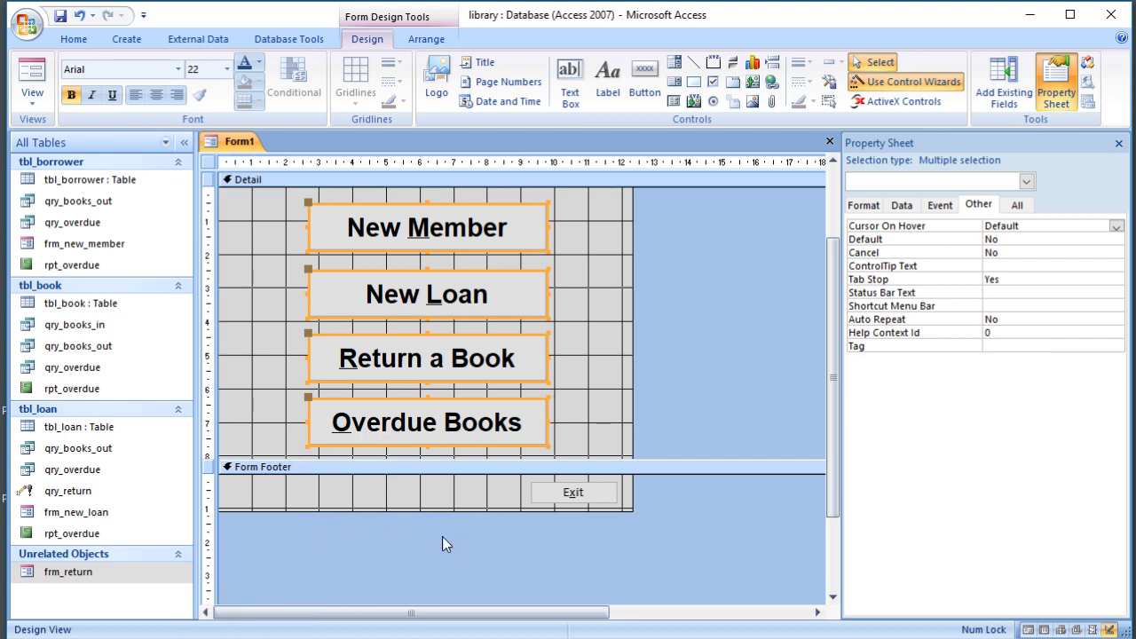
pyautogui.click(439, 538)
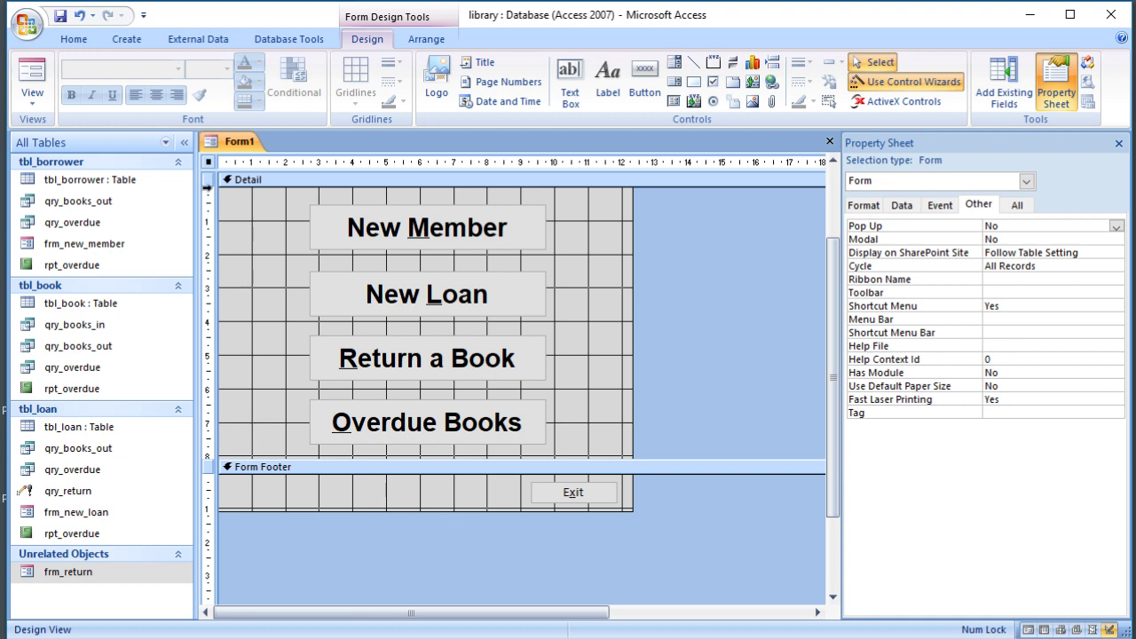
# Step: Preview the menu form in Form View, test its New Member button and cancel the member form it opens
pyautogui.click(32, 75)
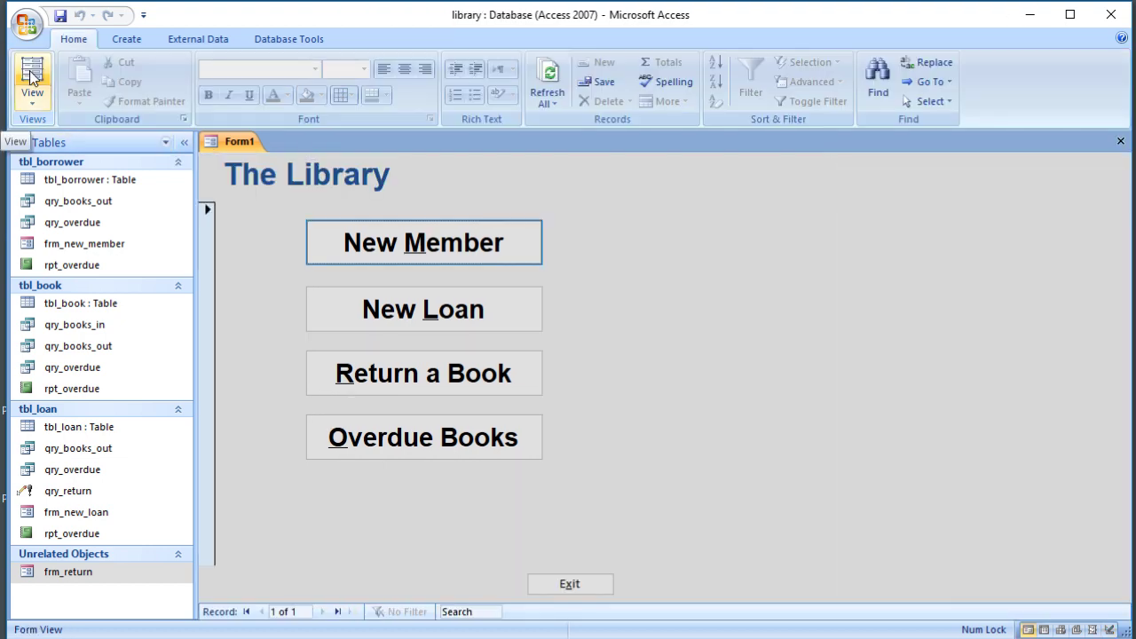
pyautogui.click(405, 246)
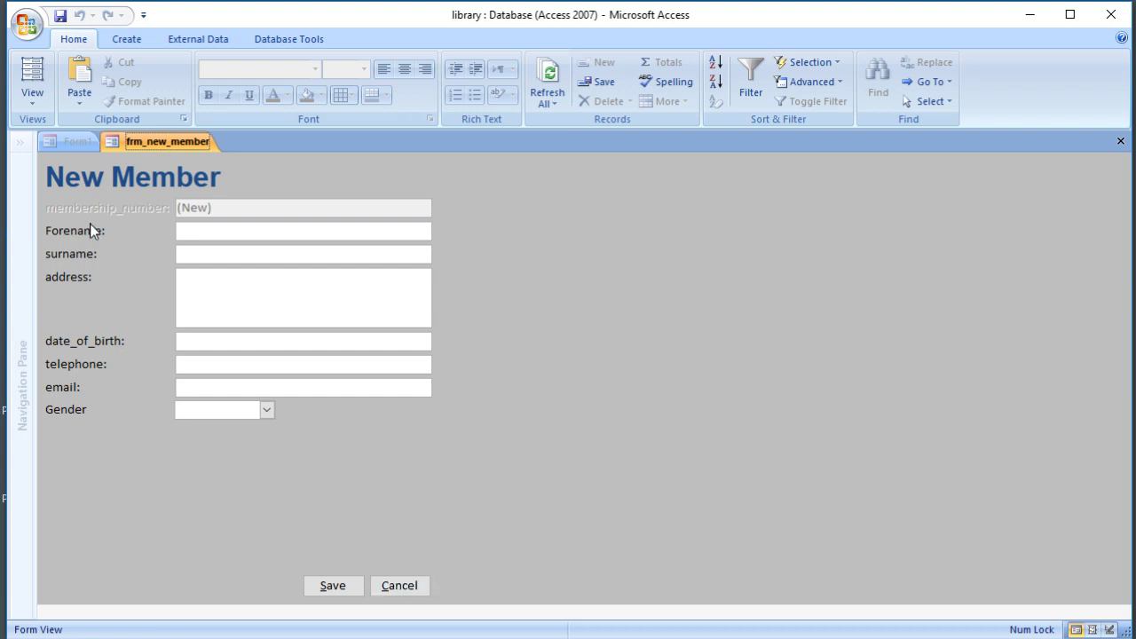
pyautogui.click(400, 586)
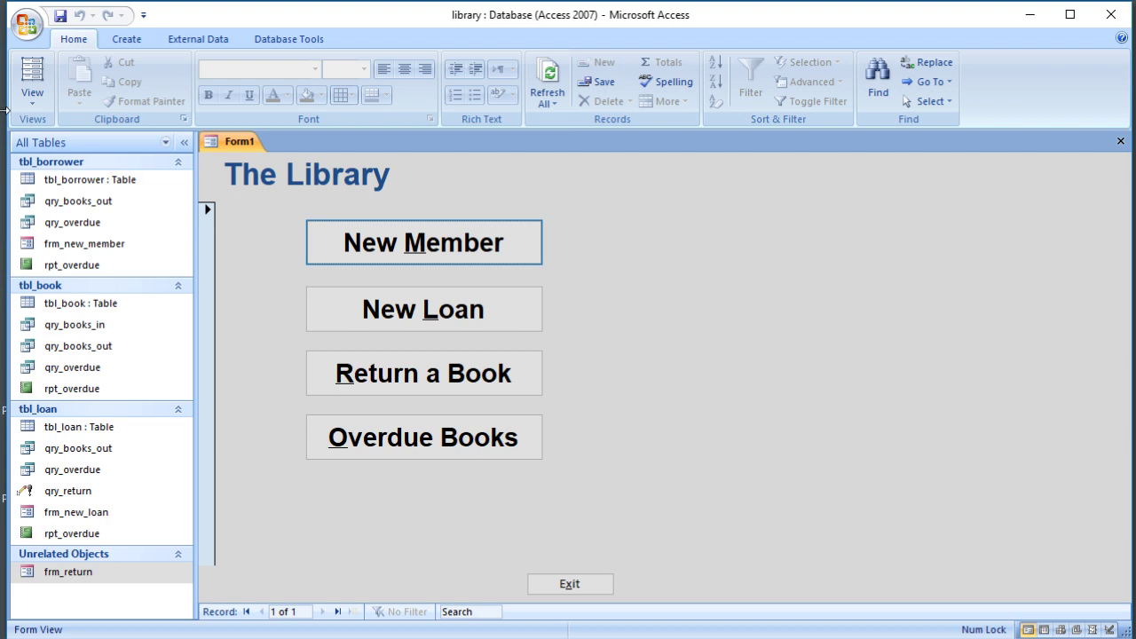
# Step: In Design View, set the menu form's Navigation Buttons and Record Selectors to No, and return to Form View
pyautogui.click(36, 100)
pyautogui.click(53, 328)
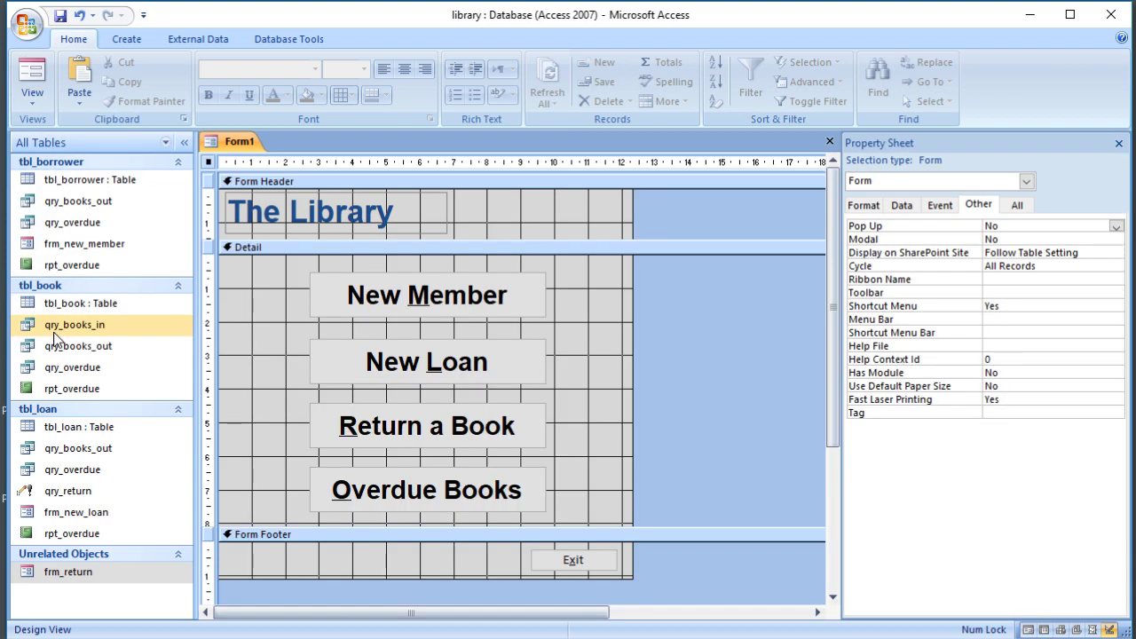
pyautogui.click(861, 205)
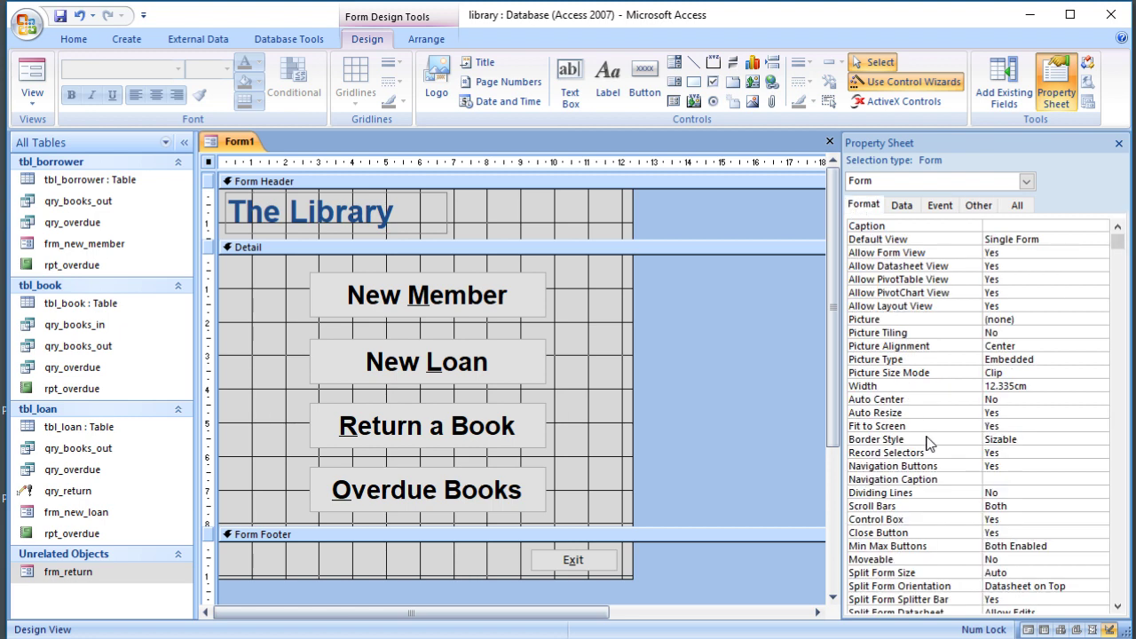
pyautogui.doubleClick(998, 465)
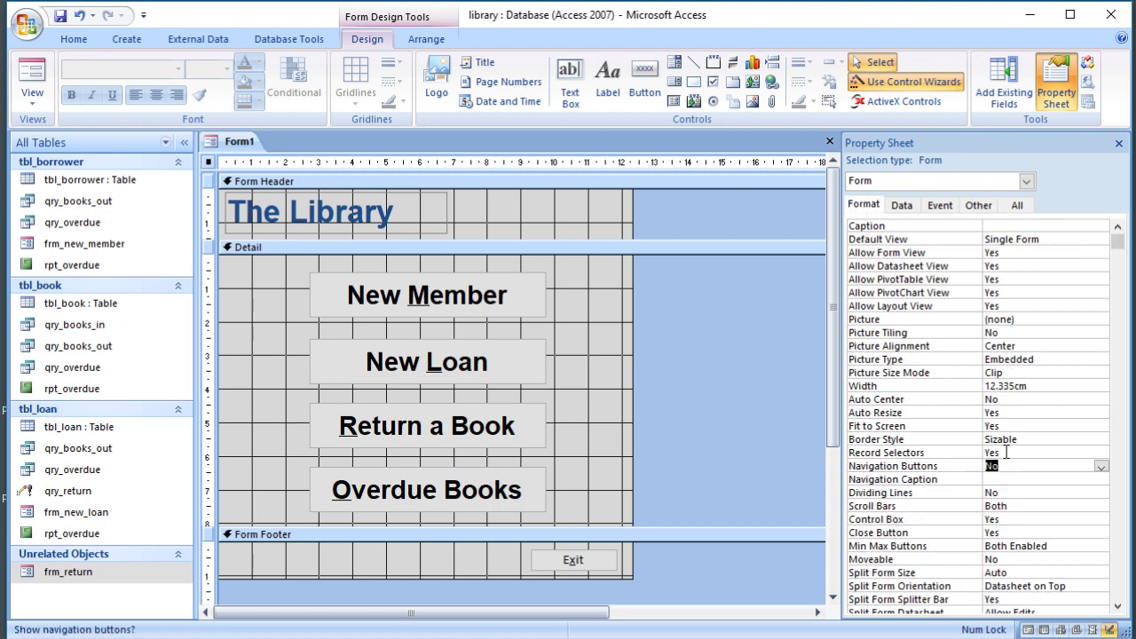
pyautogui.click(1005, 452)
pyautogui.click(27, 72)
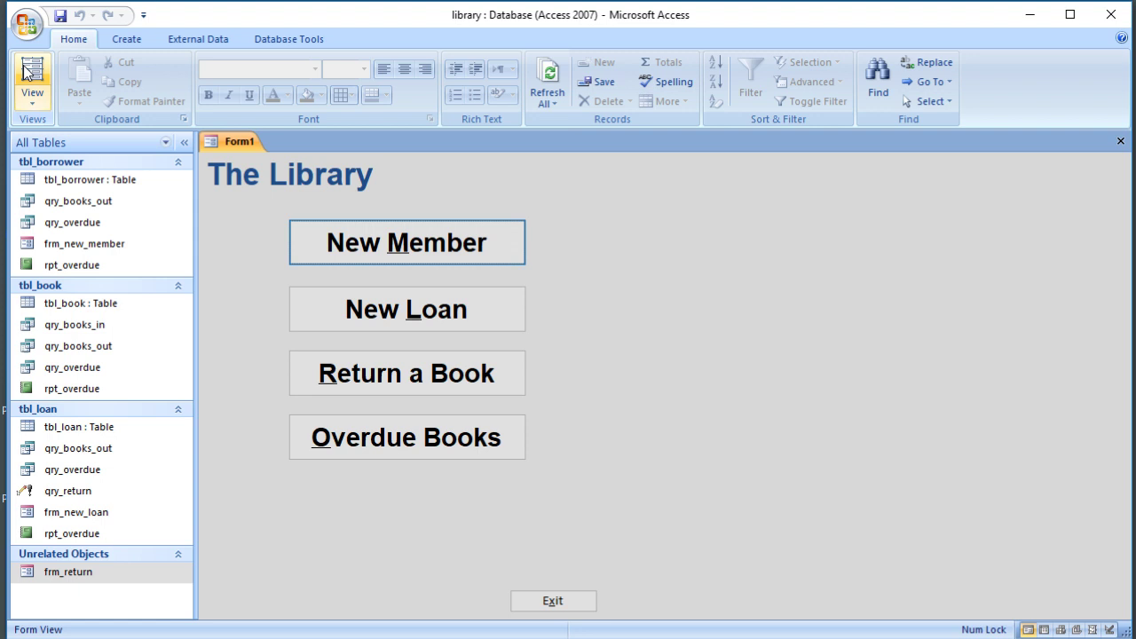
# Step: Test the New Loan button on the menu form and close the loan form it opens
pyautogui.rightClick(266, 408)
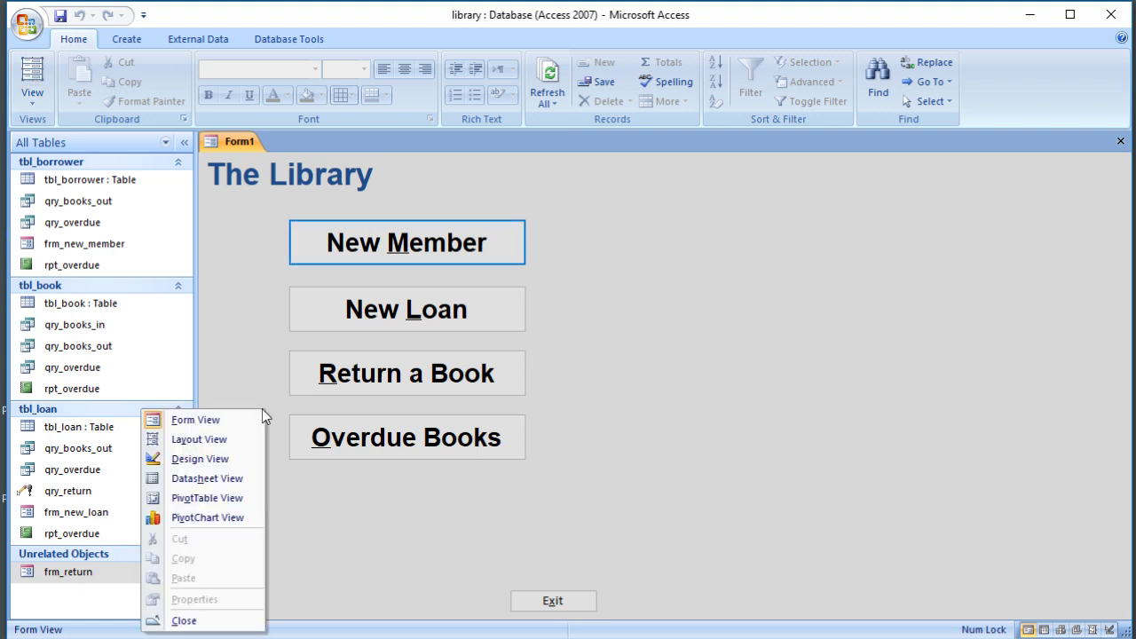
pyautogui.click(671, 476)
pyautogui.click(465, 325)
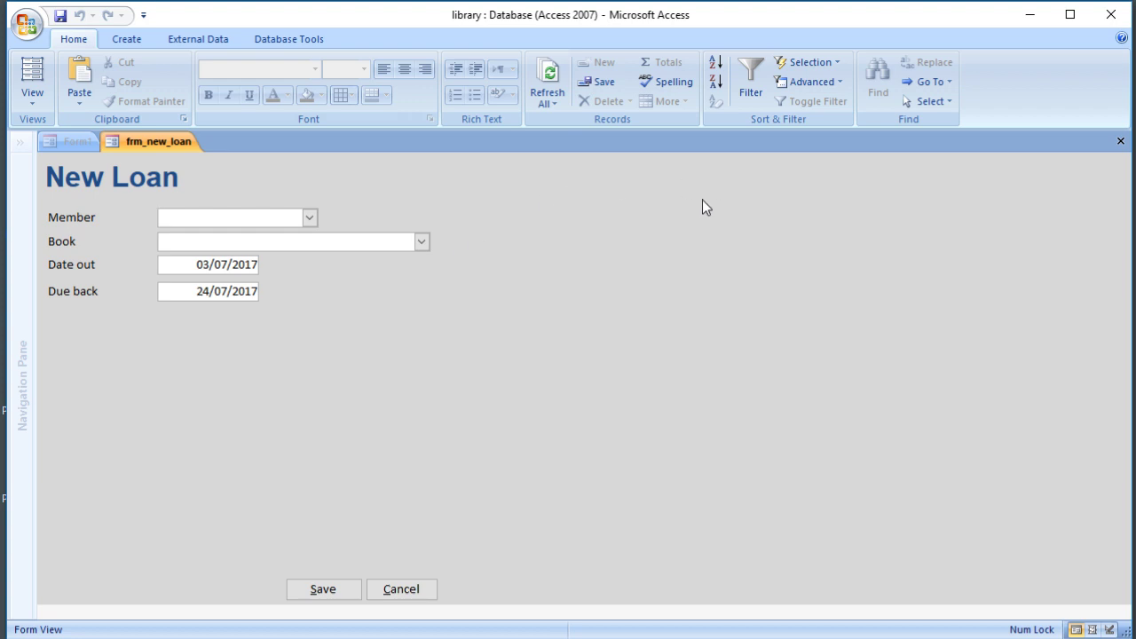
pyautogui.click(1118, 140)
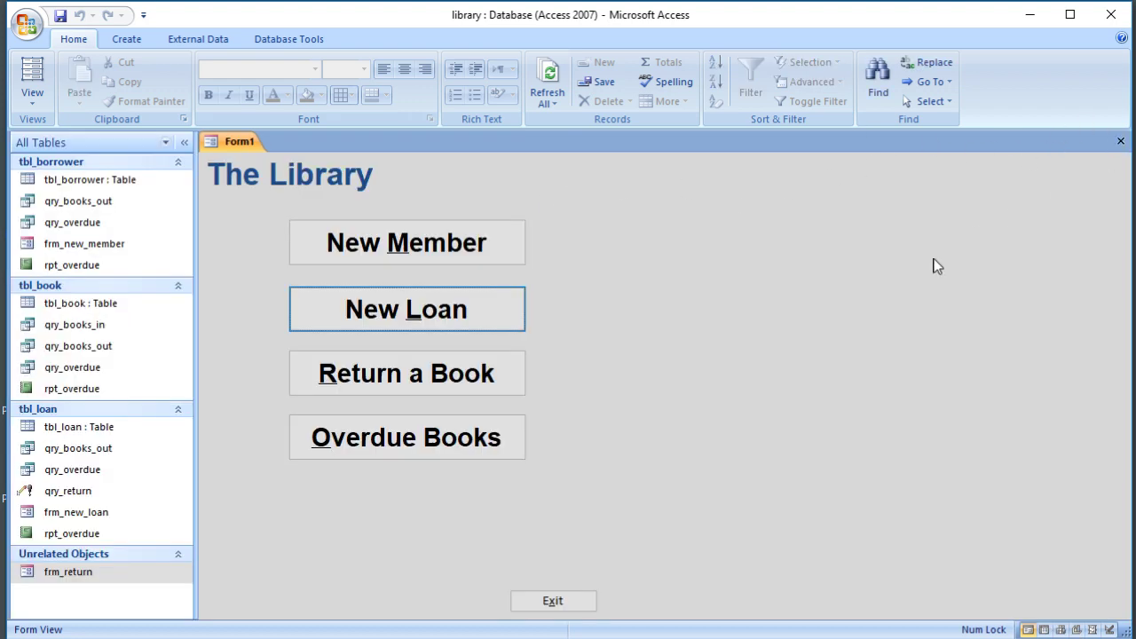
# Step: Save the menu form as frm_main_menu and close it
pyautogui.click(58, 22)
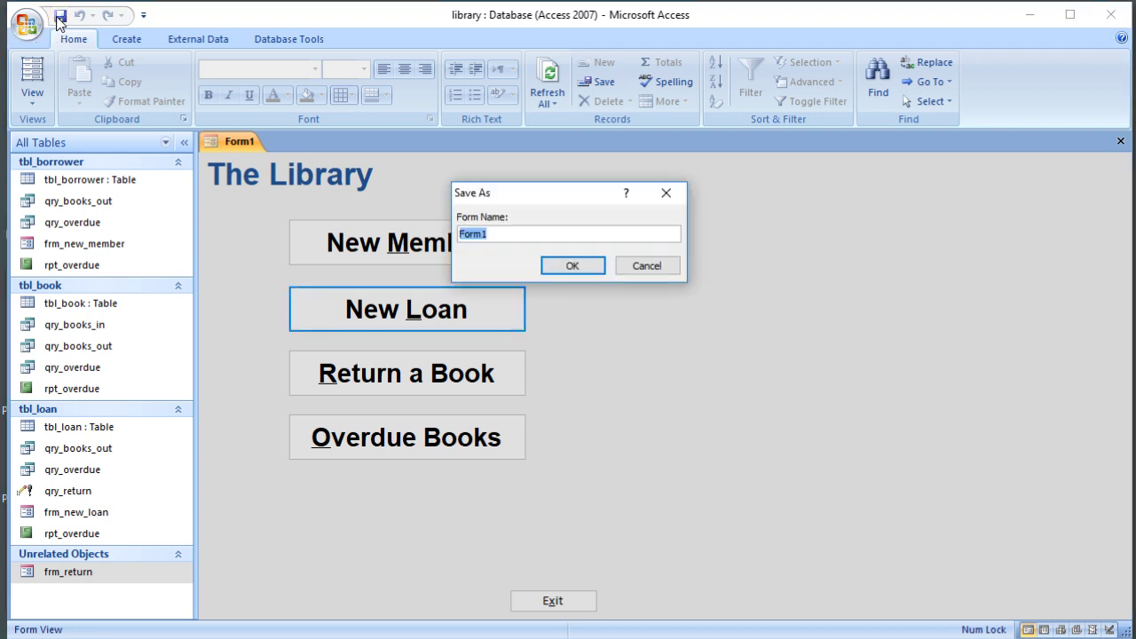
pyautogui.write('frm_main_menu')
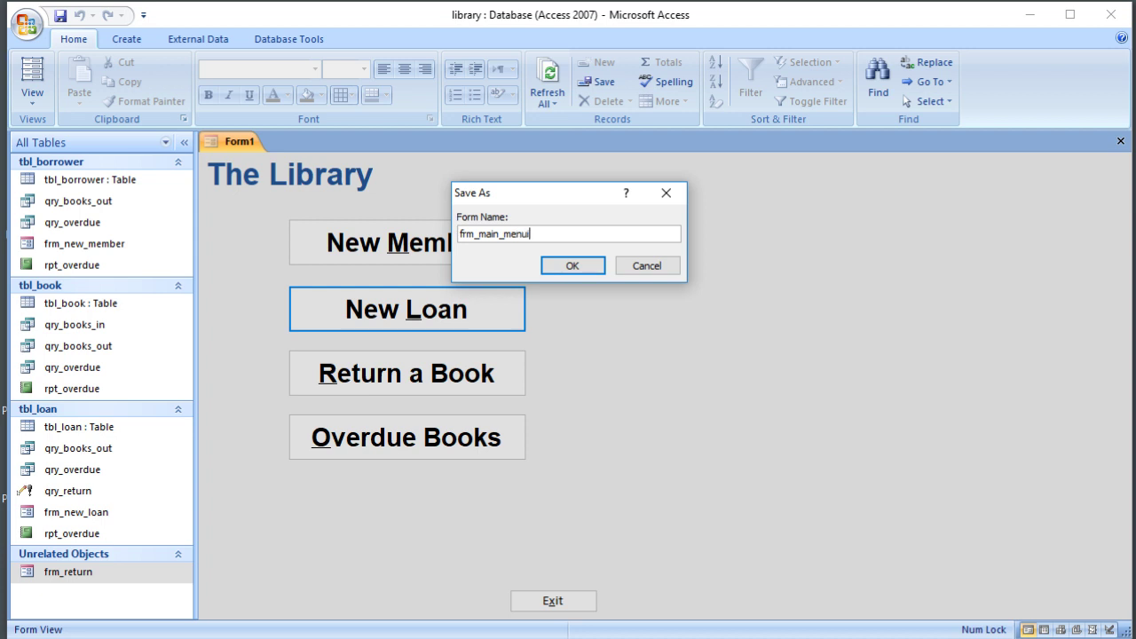
pyautogui.write('i')
pyautogui.press('BackSpace')
pyautogui.click(577, 270)
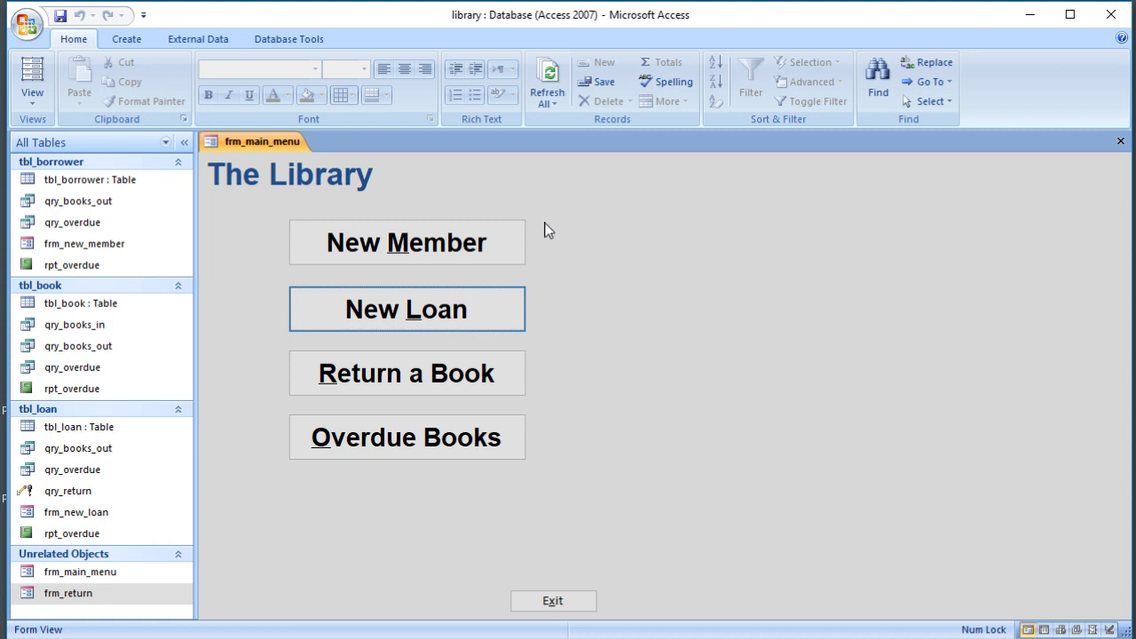
pyautogui.click(1121, 139)
# Step: In the Access options for the current database, set the application title to The Library
pyautogui.click(27, 24)
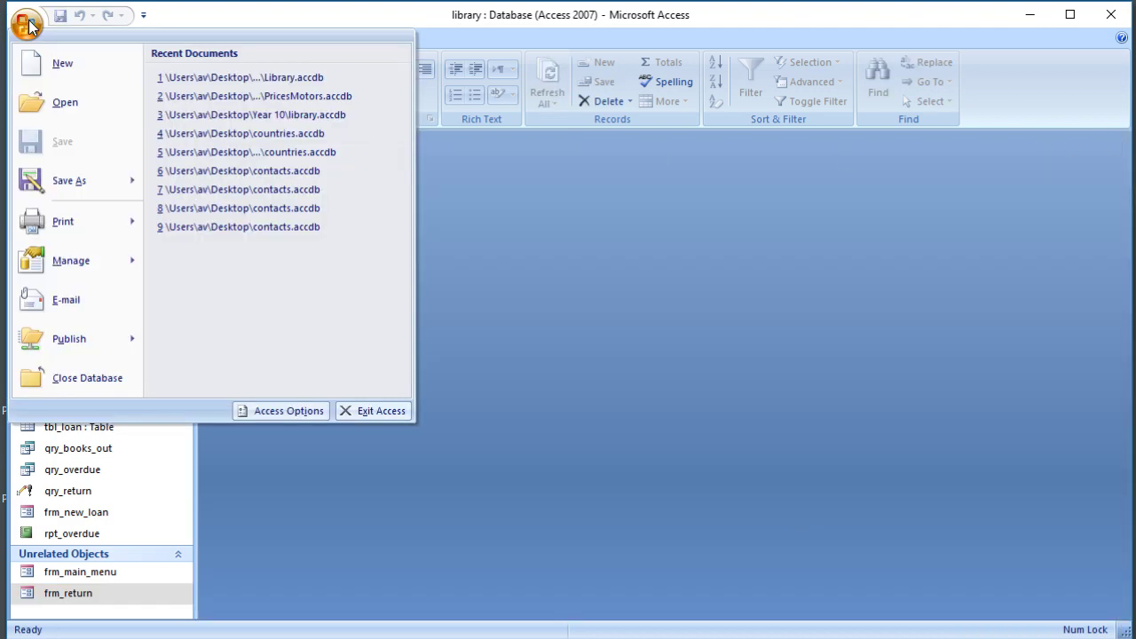
pyautogui.click(288, 410)
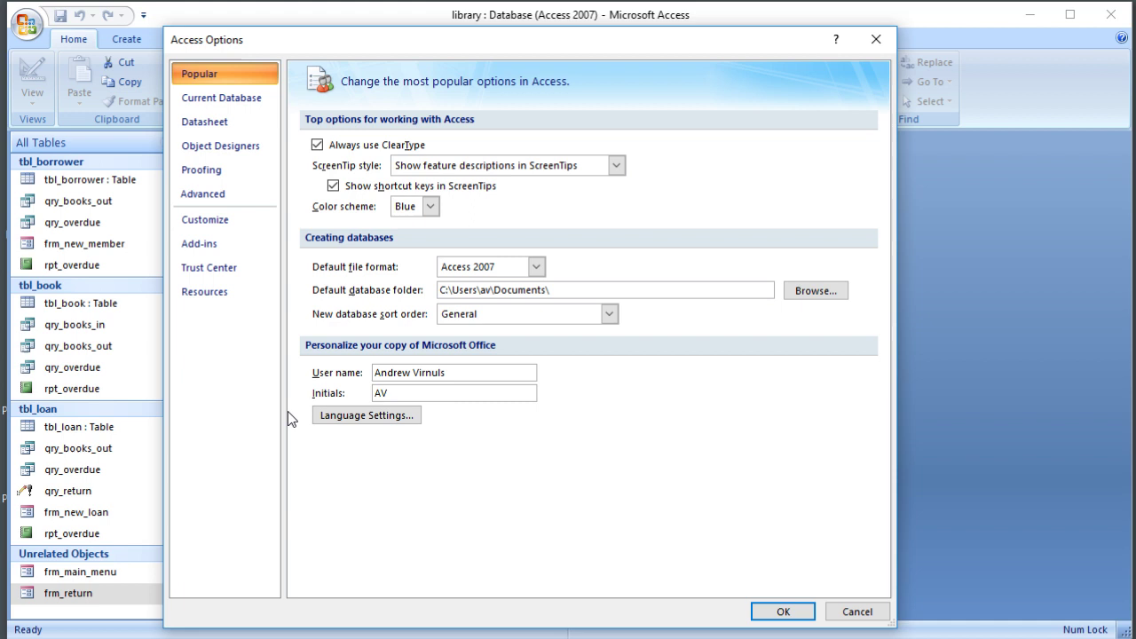
pyautogui.click(211, 101)
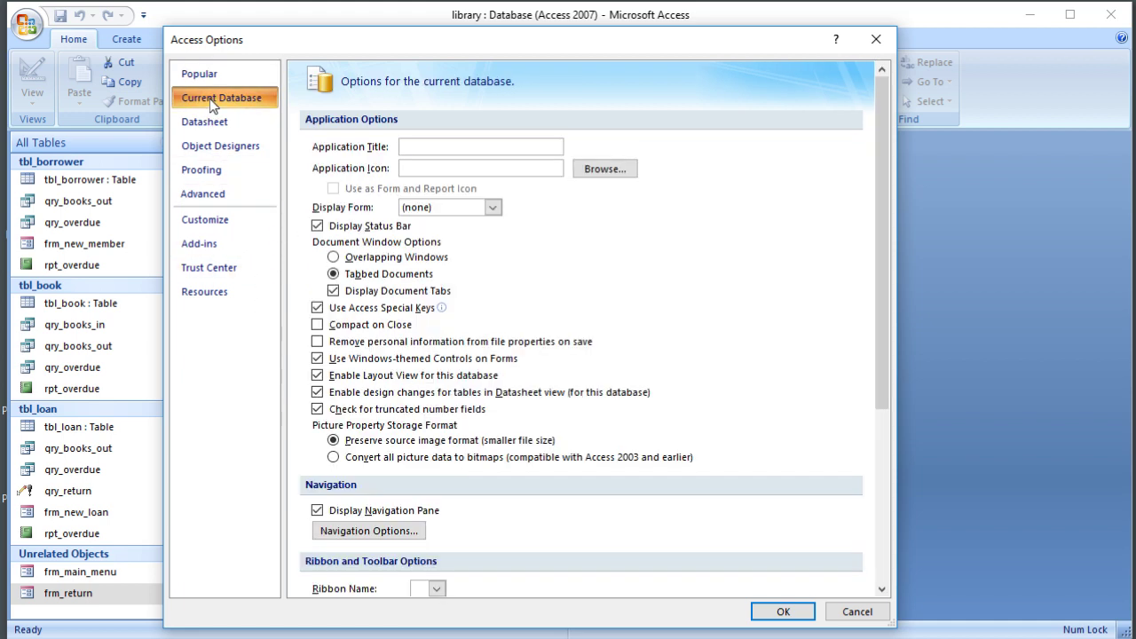
pyautogui.click(433, 148)
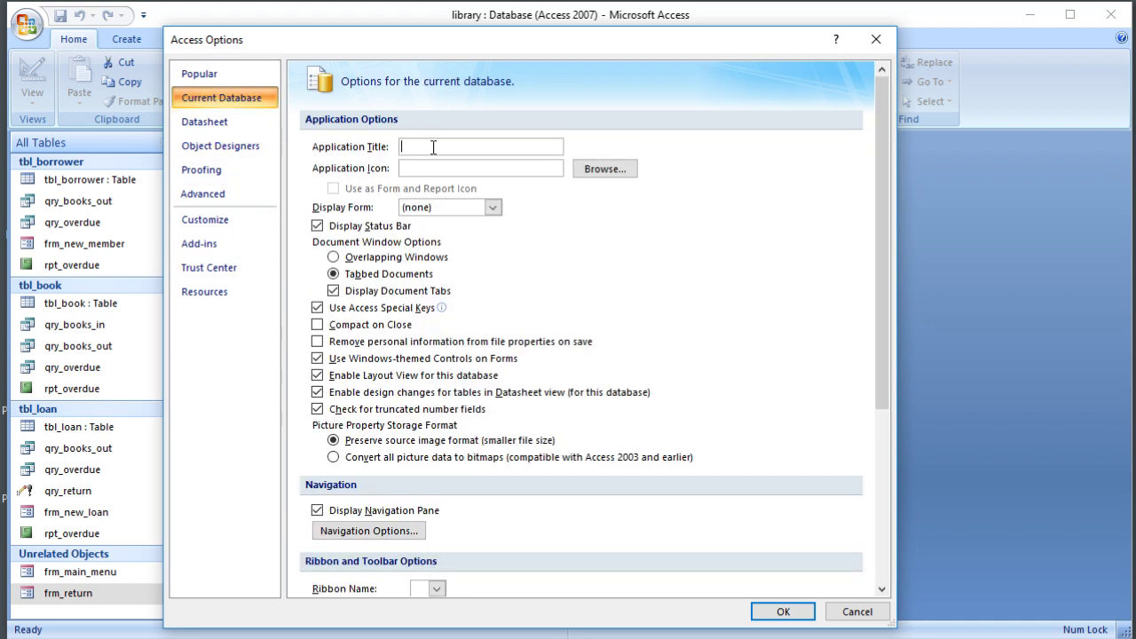
pyautogui.write('The Lio')
pyautogui.press('BackSpace')
pyautogui.write('brary')
# Step: Choose frm_main_menu as the database's startup display form and apply the options
pyautogui.click(481, 207)
pyautogui.click(493, 210)
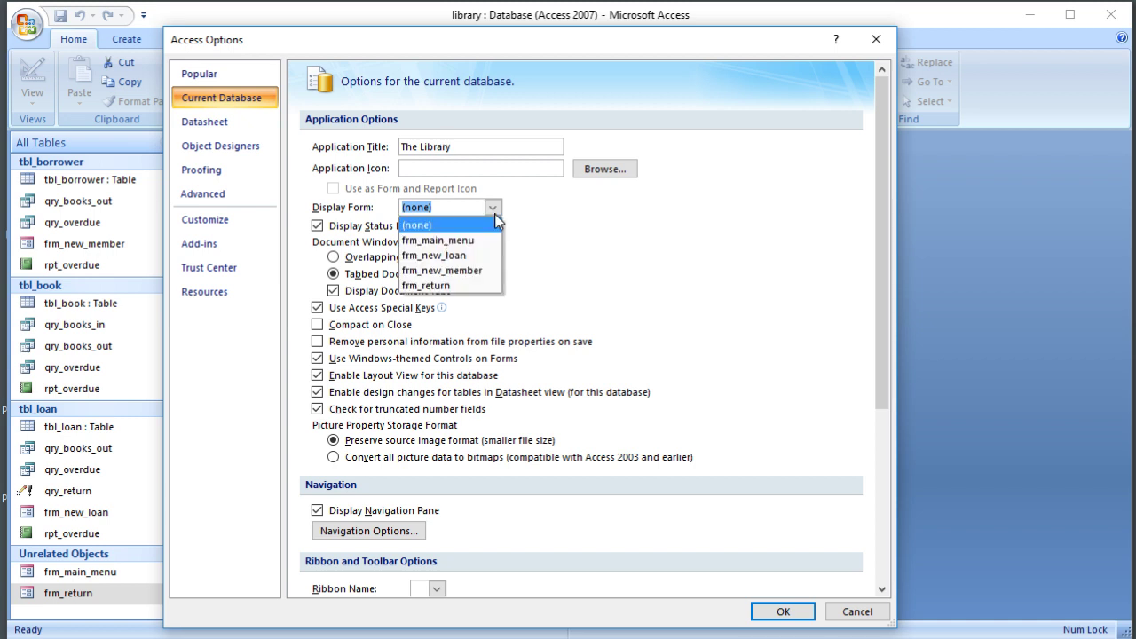
pyautogui.click(479, 240)
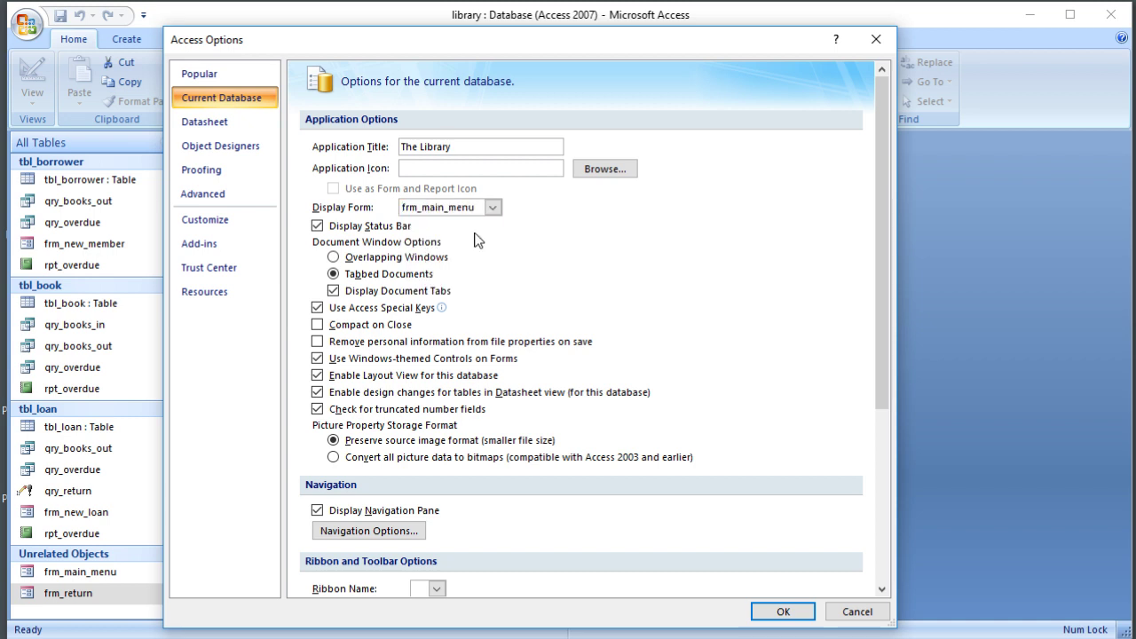
pyautogui.click(781, 611)
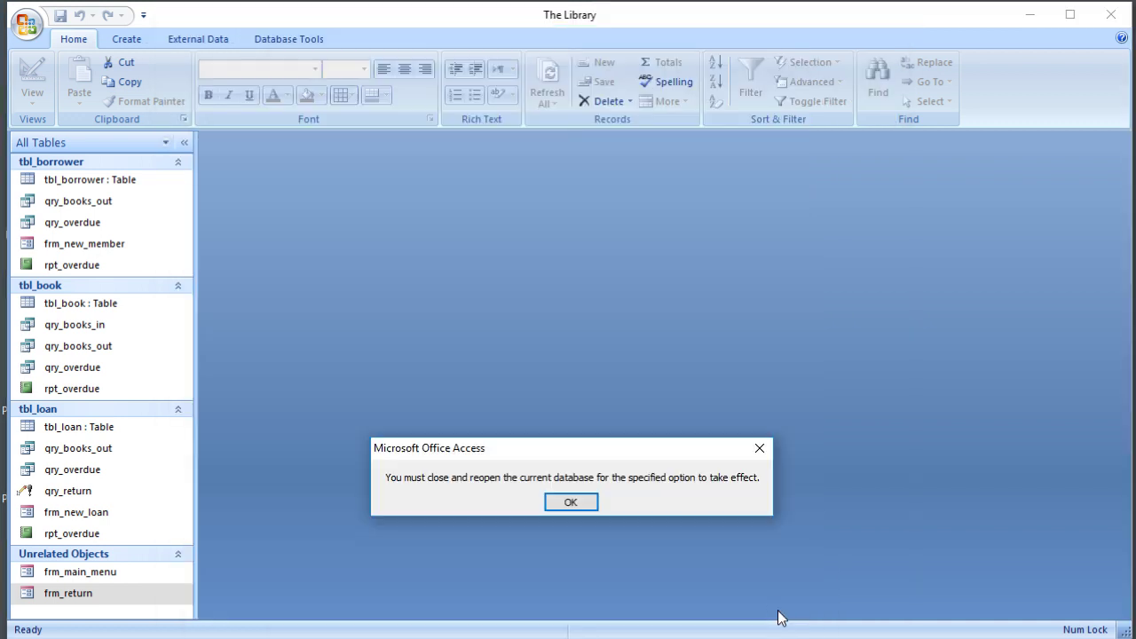
pyautogui.click(578, 506)
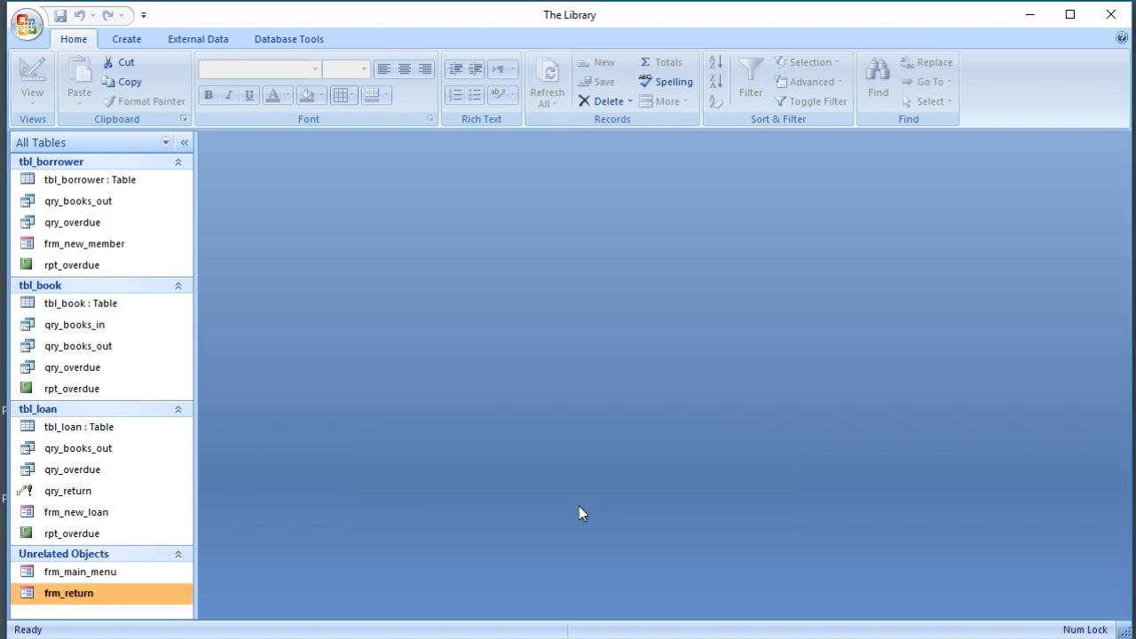
# Step: Close and reopen library.accdb, and open the Trust Center from the security warning's options
pyautogui.click(1110, 15)
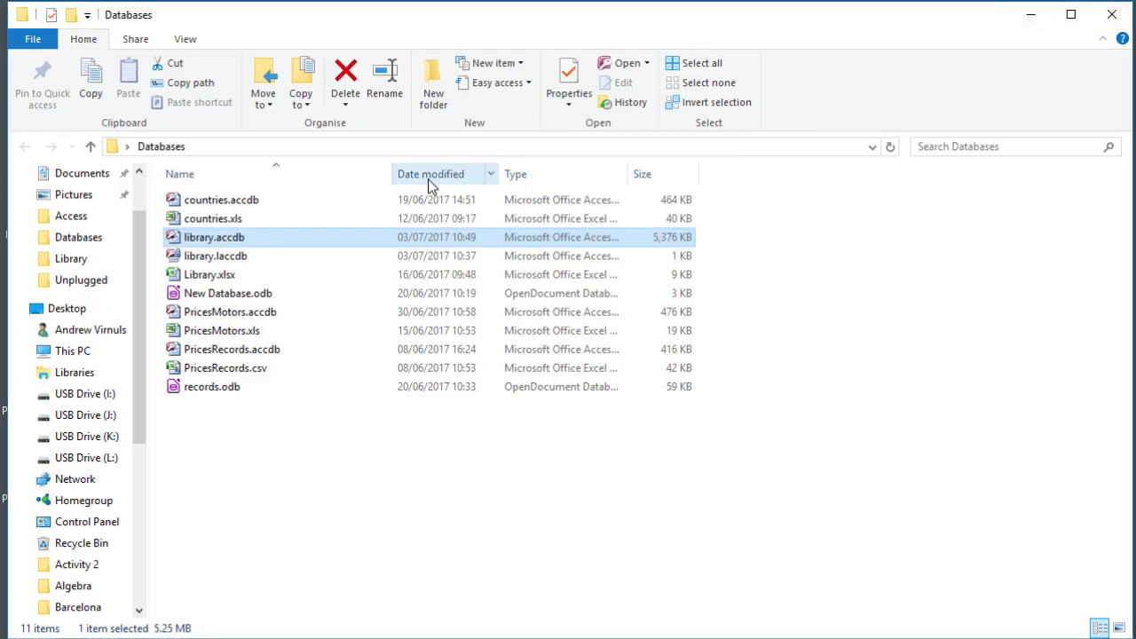
pyautogui.doubleClick(242, 237)
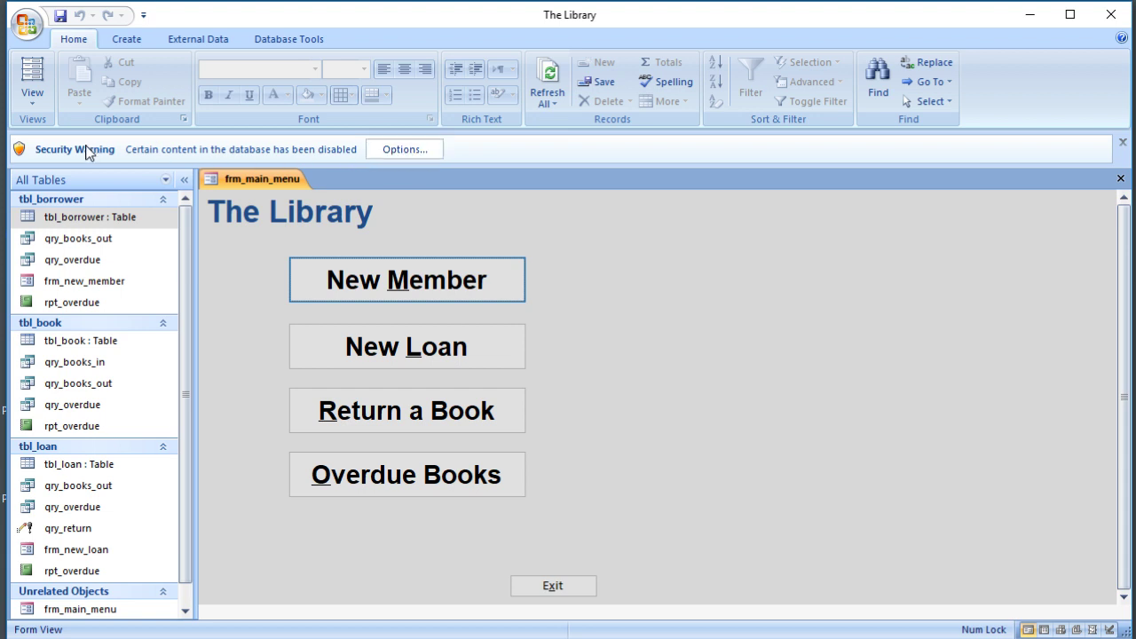
pyautogui.click(383, 149)
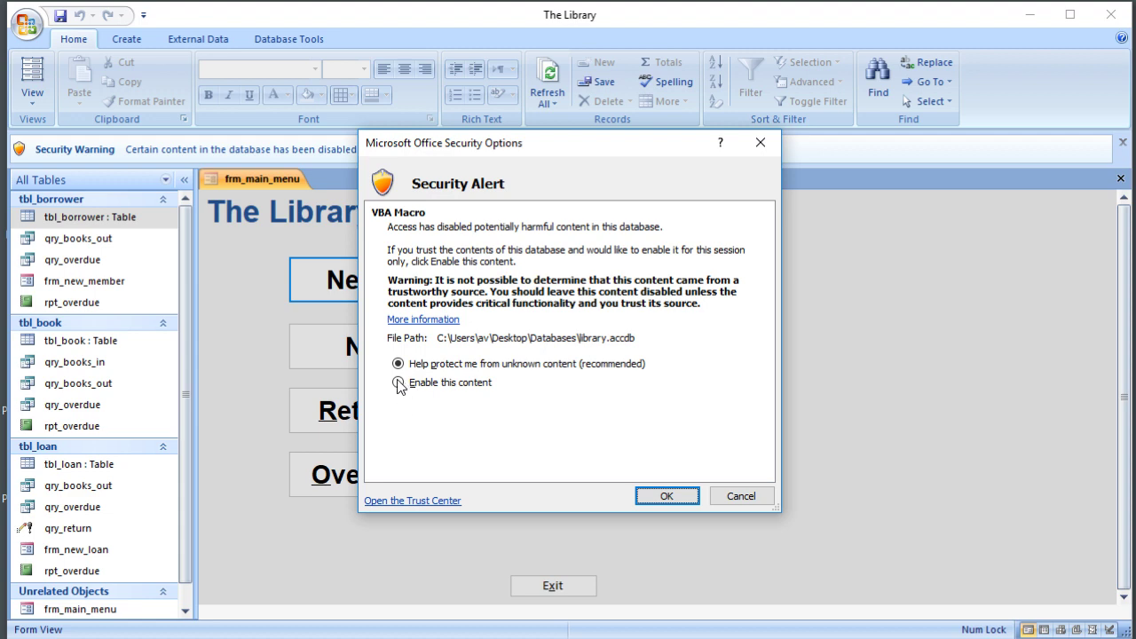
pyautogui.click(429, 501)
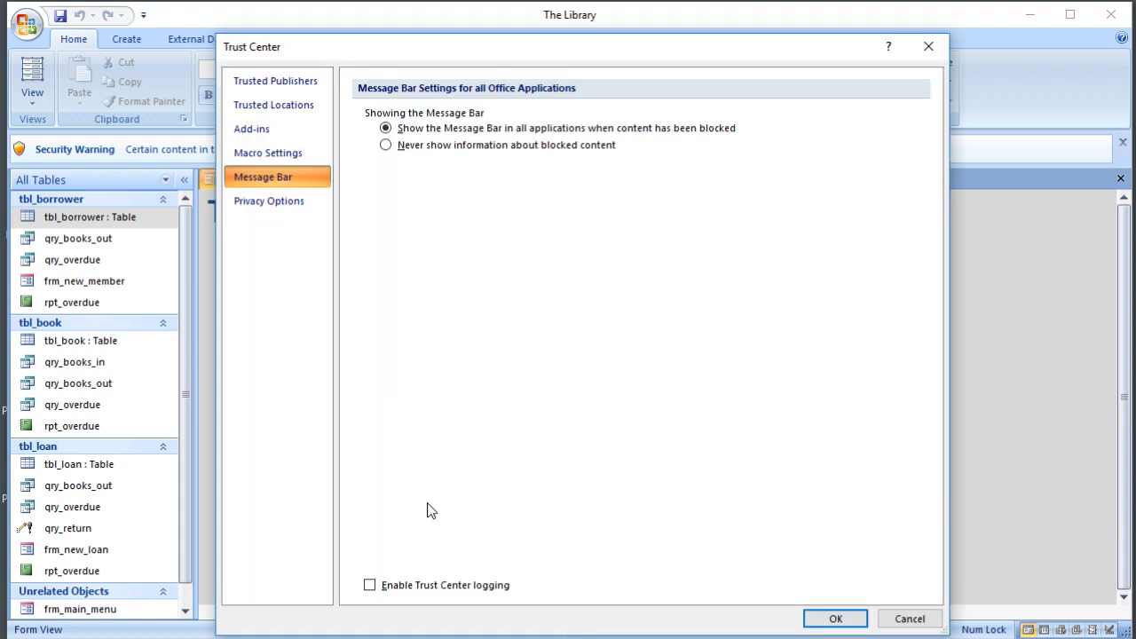
pyautogui.moveTo(510, 56); pyautogui.dragTo(490, 42)
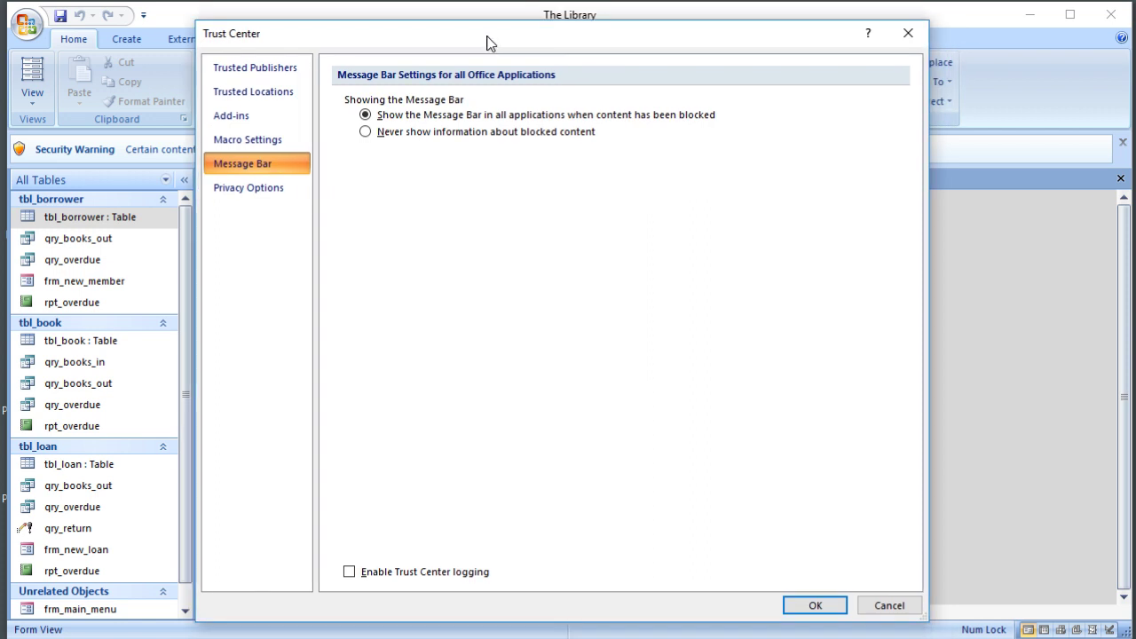
# Step: Add the Databases folder on the Desktop as a trusted location and apply the Trust Center settings
pyautogui.click(245, 94)
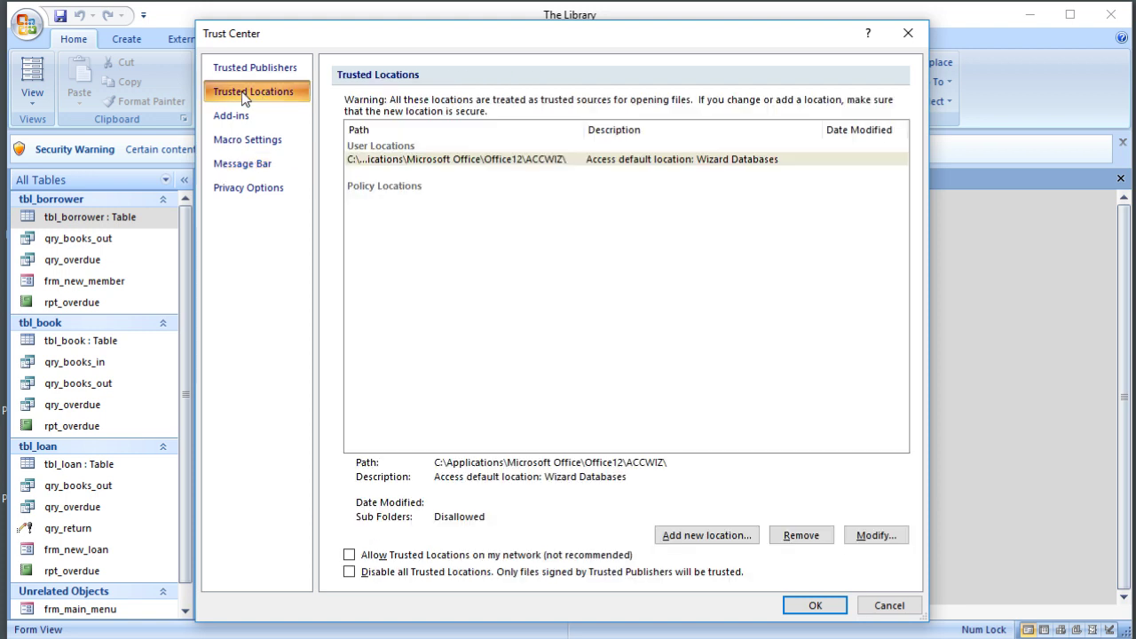
pyautogui.click(723, 537)
pyautogui.click(702, 315)
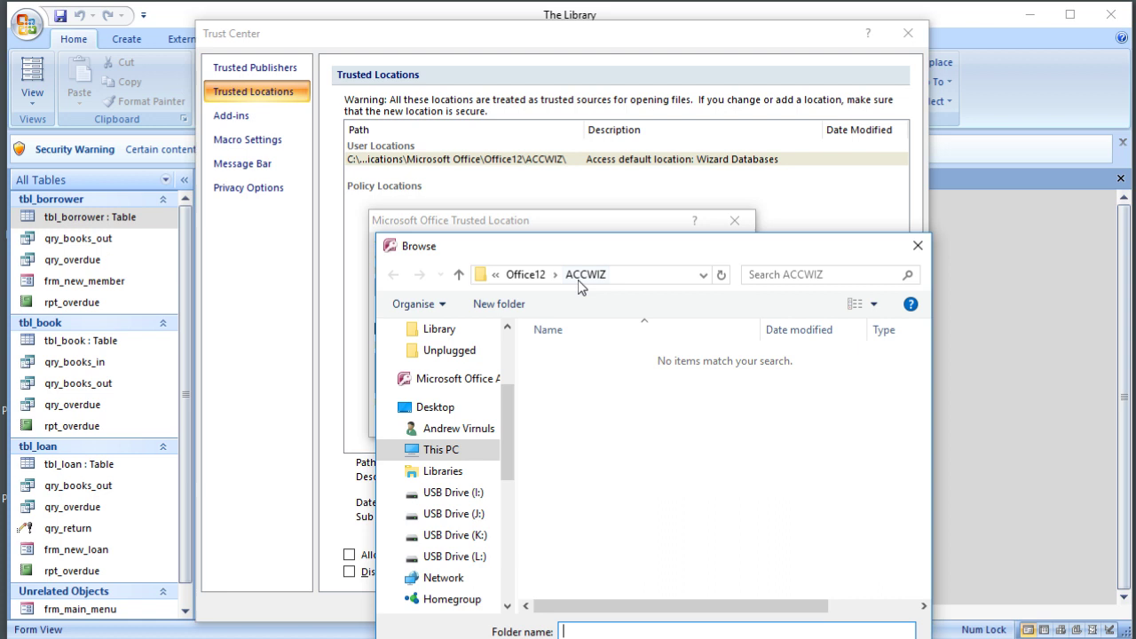
pyautogui.moveTo(577, 248); pyautogui.dragTo(513, 133)
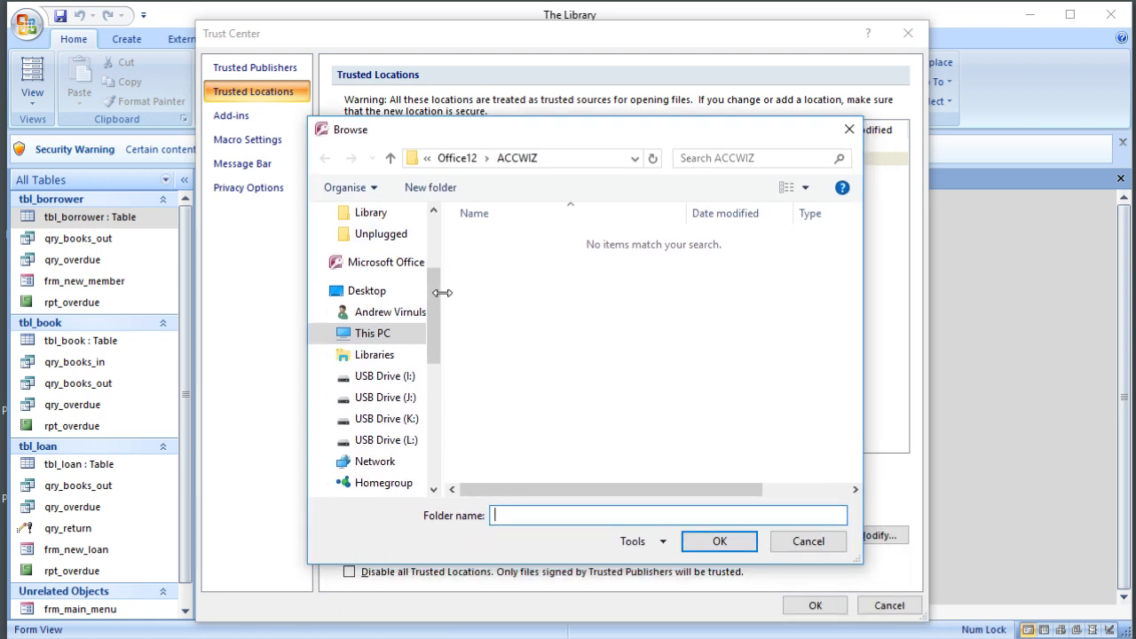
pyautogui.moveTo(440, 290); pyautogui.dragTo(451, 209)
pyautogui.click(382, 261)
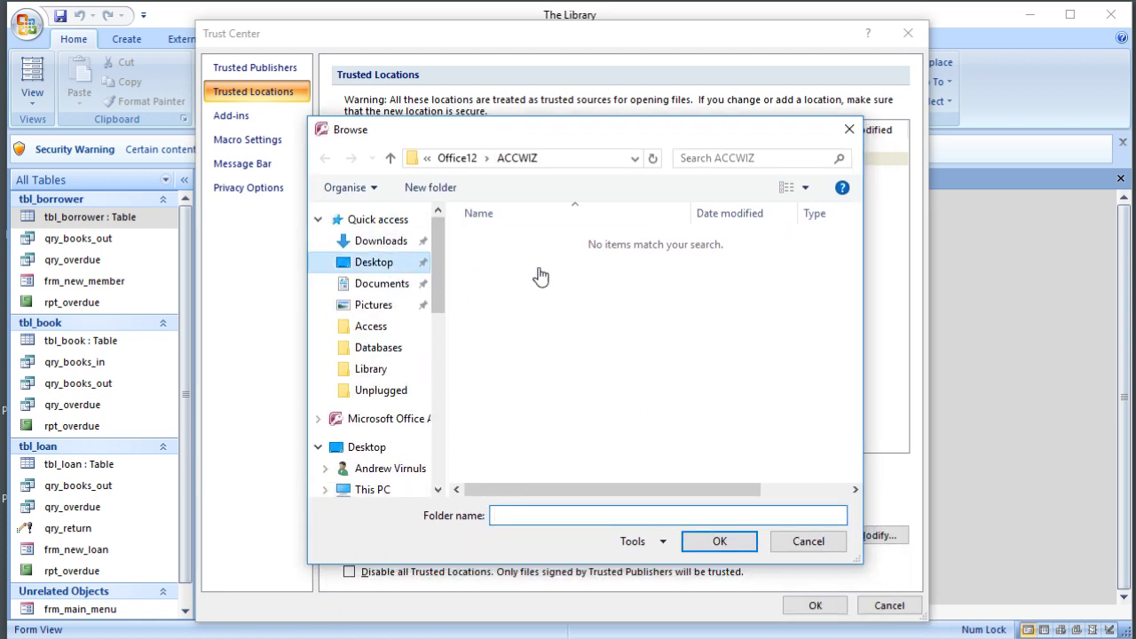
pyautogui.click(801, 280)
pyautogui.doubleClick(797, 281)
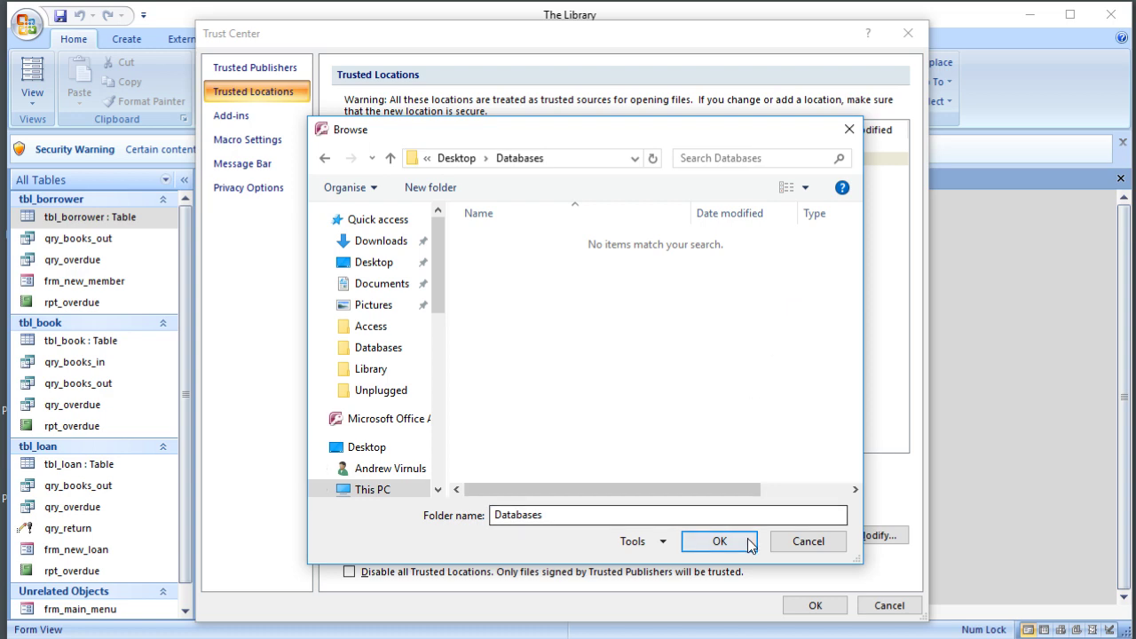
pyautogui.click(719, 542)
pyautogui.click(635, 421)
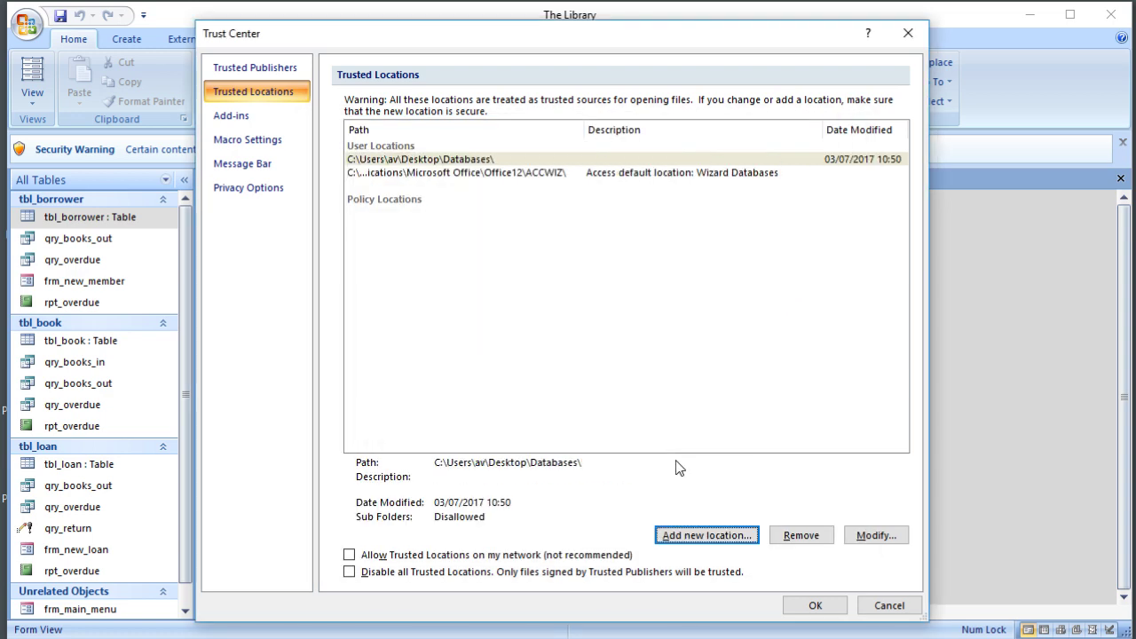
pyautogui.click(819, 609)
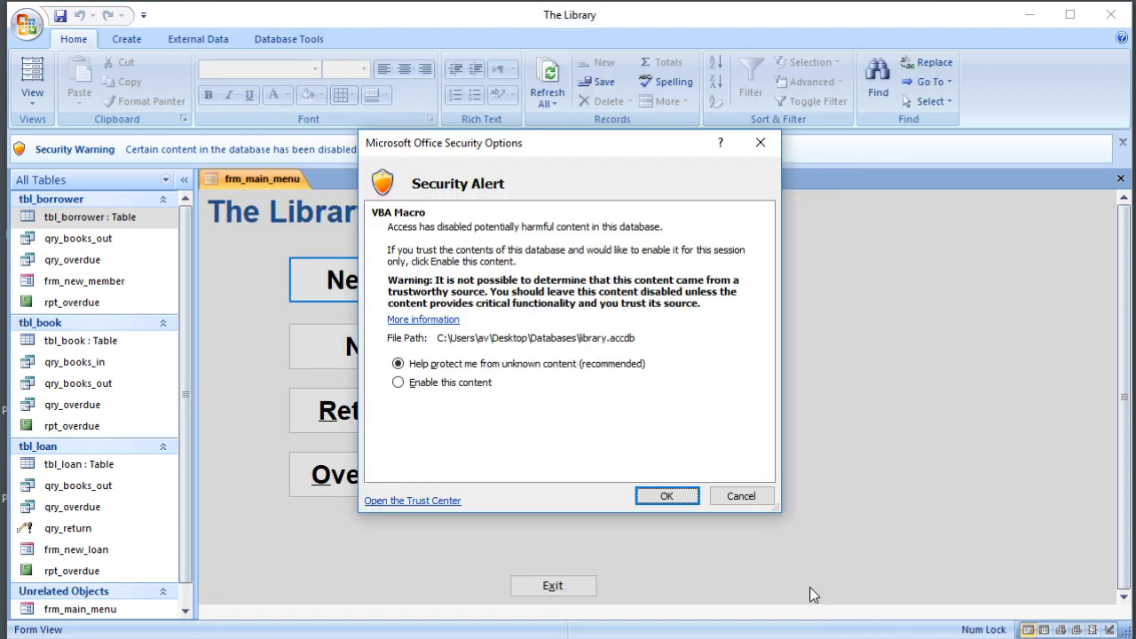
# Step: Enable the blocked content for this session and close the database
pyautogui.click(484, 389)
pyautogui.click(684, 494)
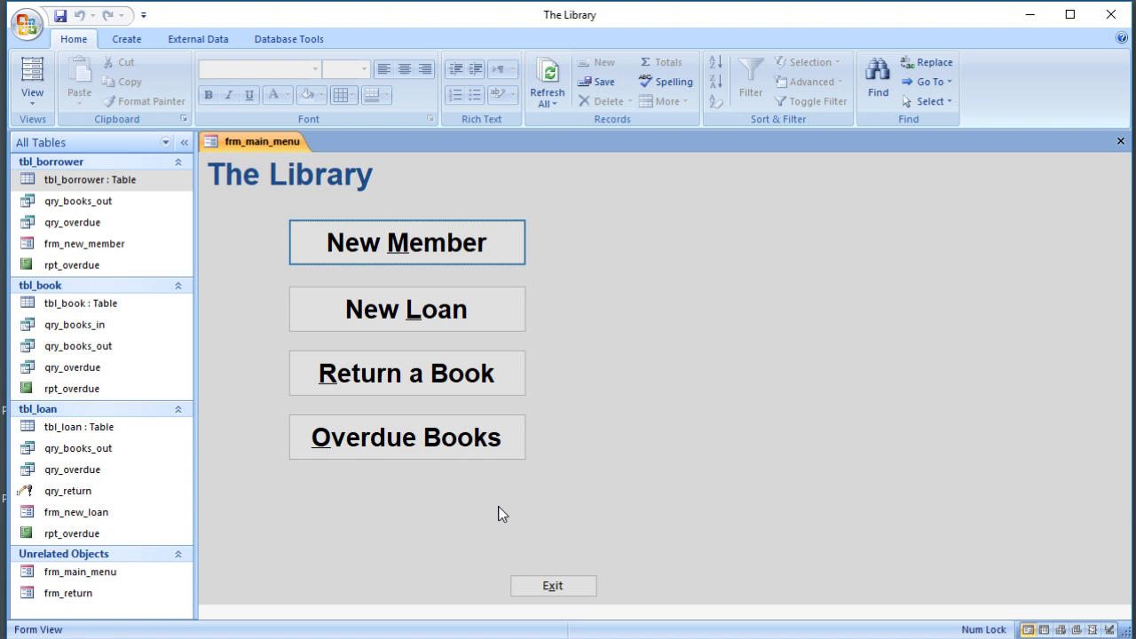
pyautogui.click(1110, 15)
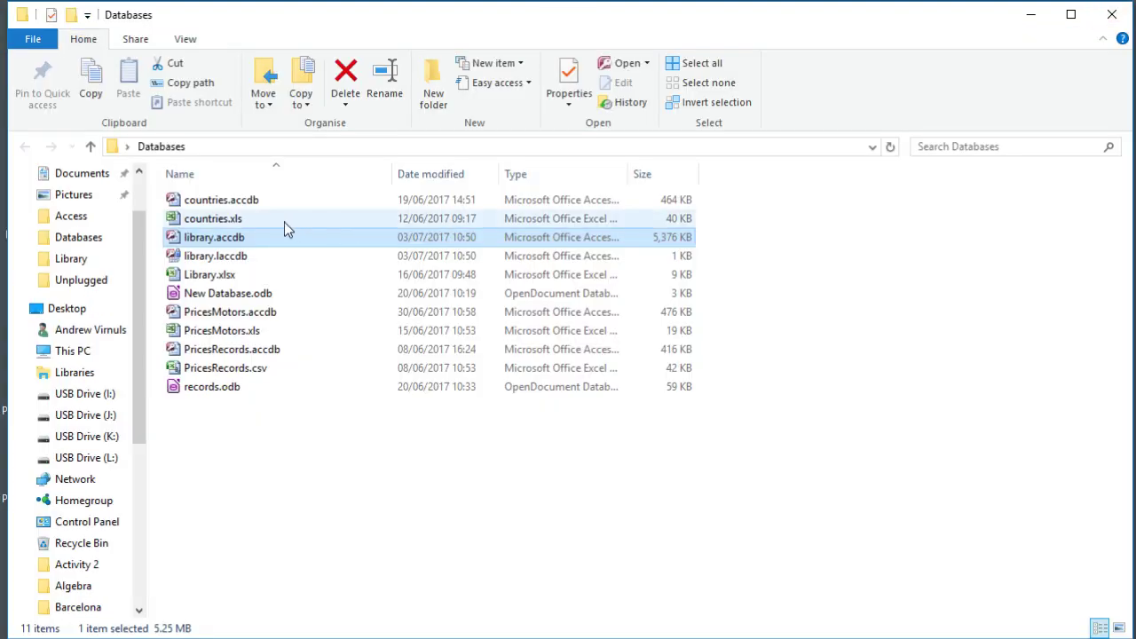
# Step: Reopen library.accdb and turn on Compact on Close in the current database's options
pyautogui.doubleClick(254, 236)
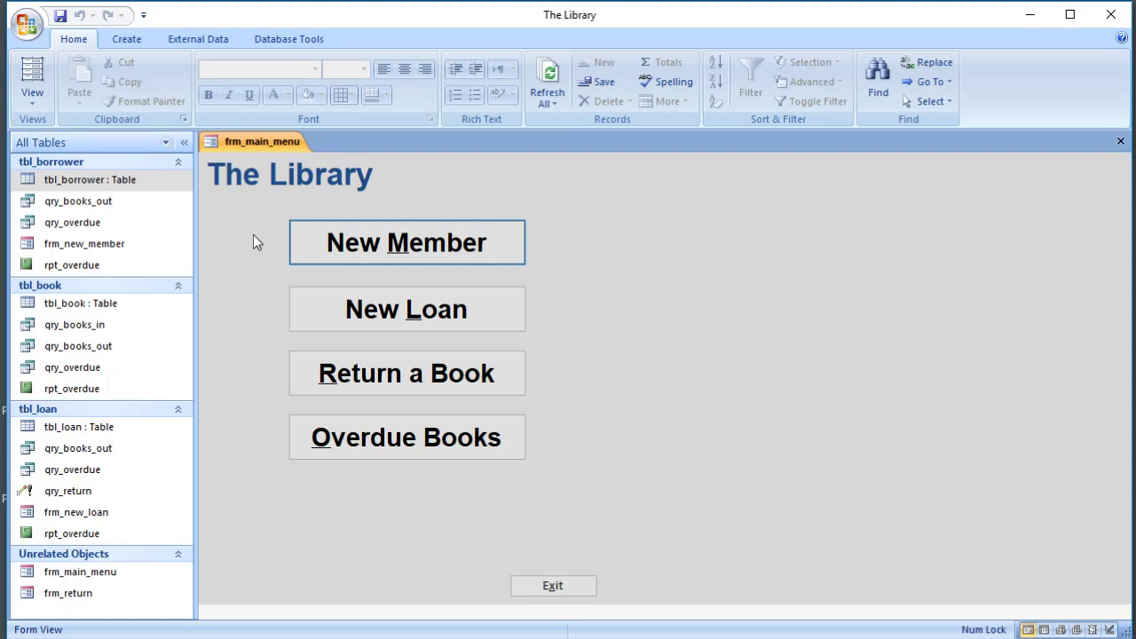
pyautogui.click(29, 26)
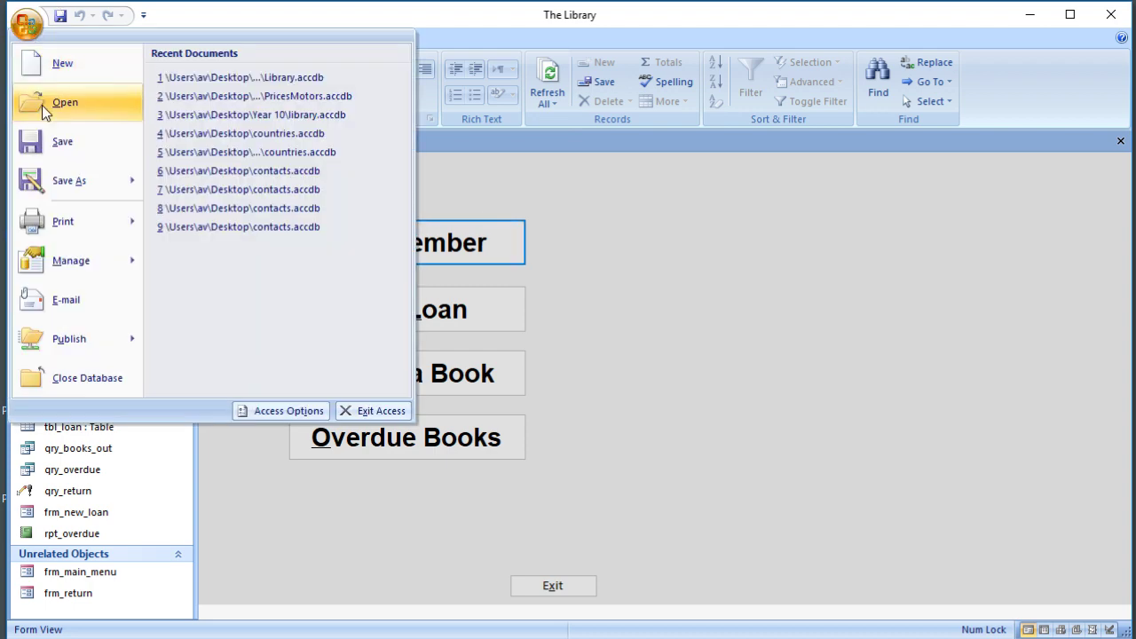
pyautogui.click(283, 413)
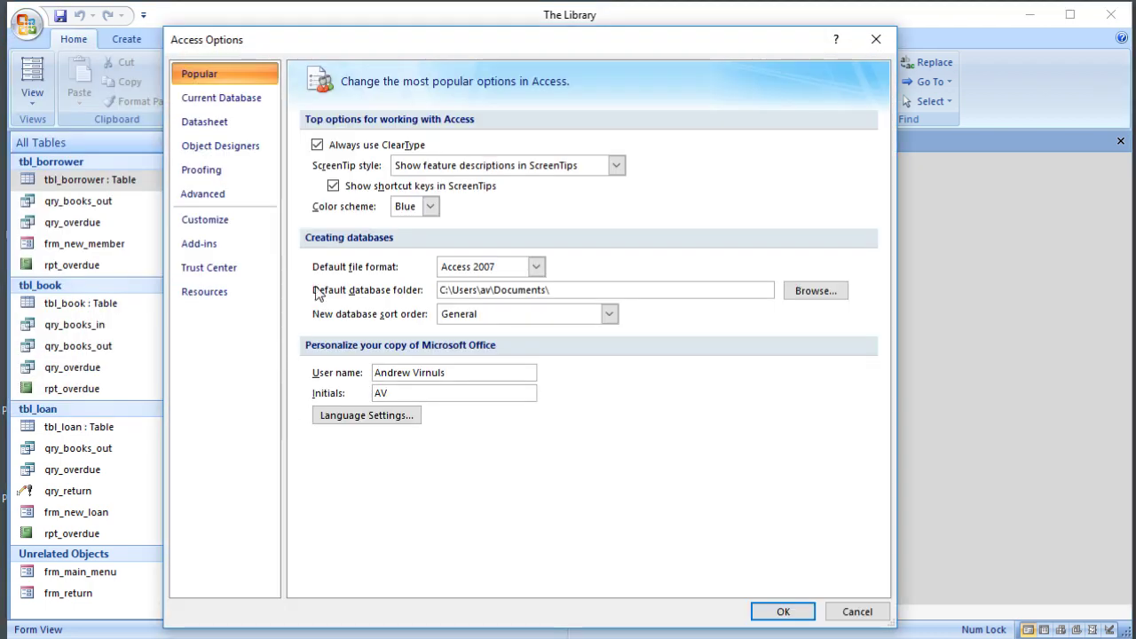
pyautogui.click(193, 99)
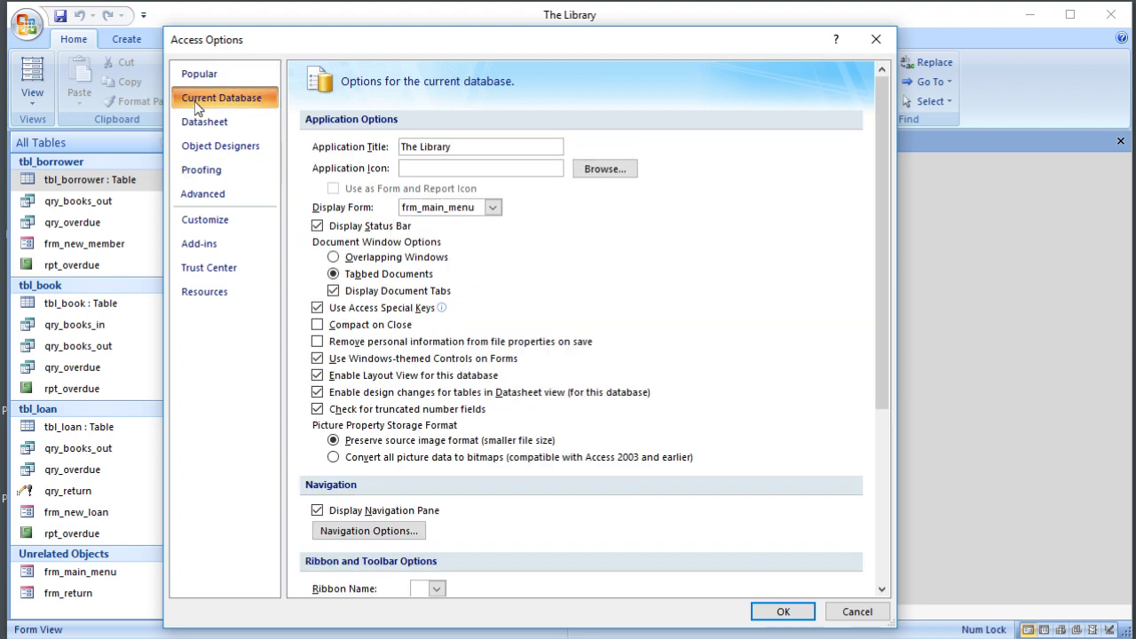
pyautogui.click(318, 325)
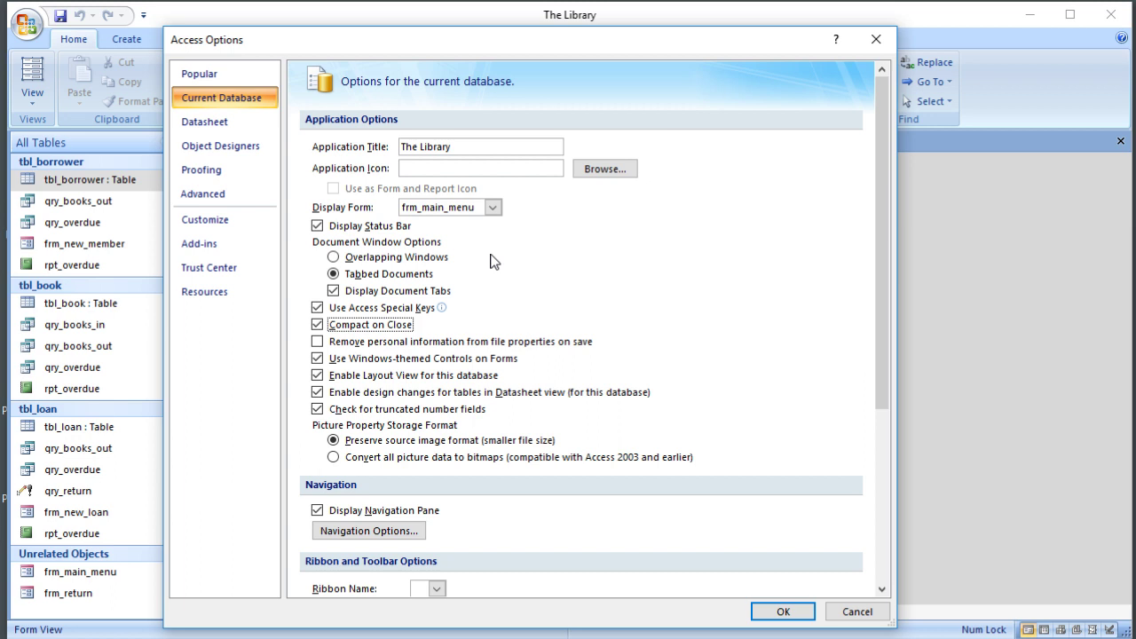
# Step: Turn off the status bar, Layout View, table design changes in Datasheet view and the Navigation Pane for the current database
pyautogui.click(318, 226)
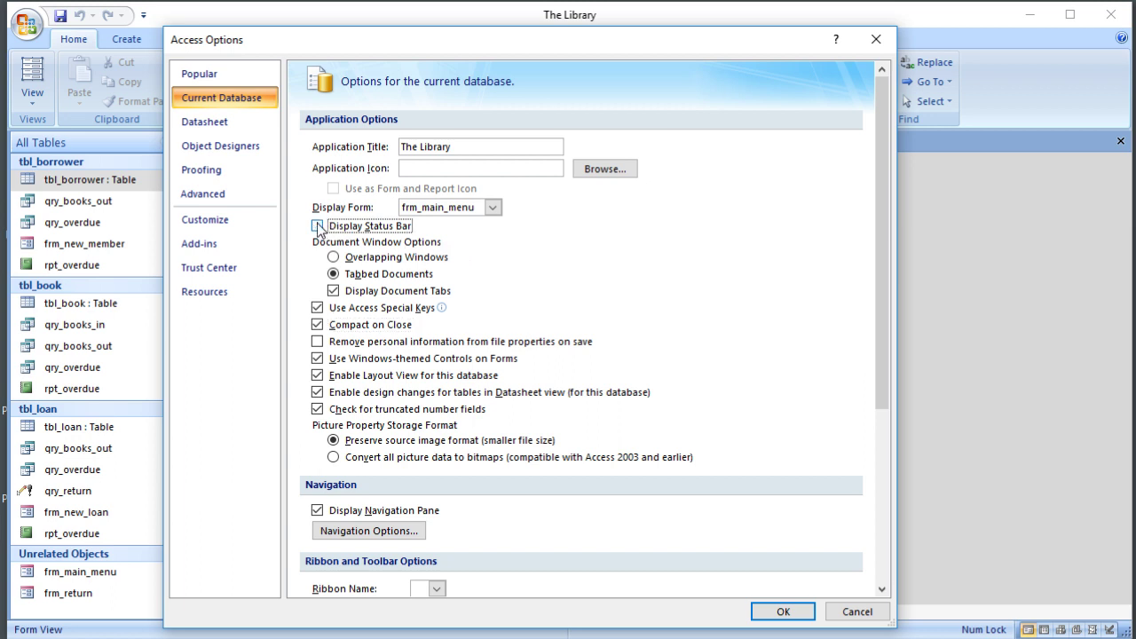
pyautogui.click(317, 375)
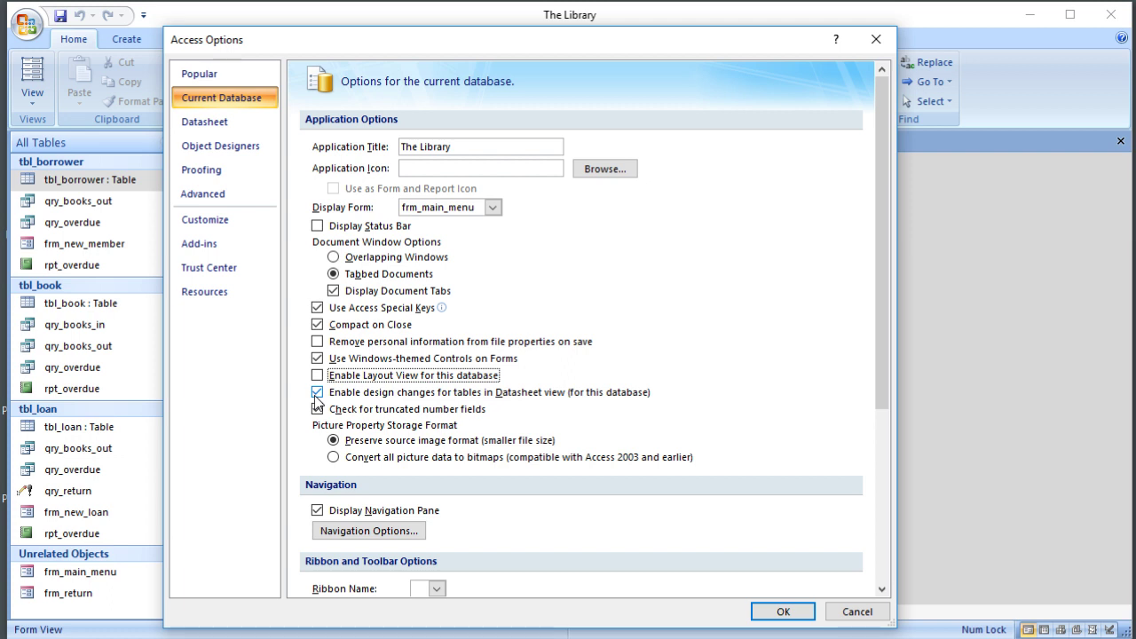
pyautogui.click(316, 398)
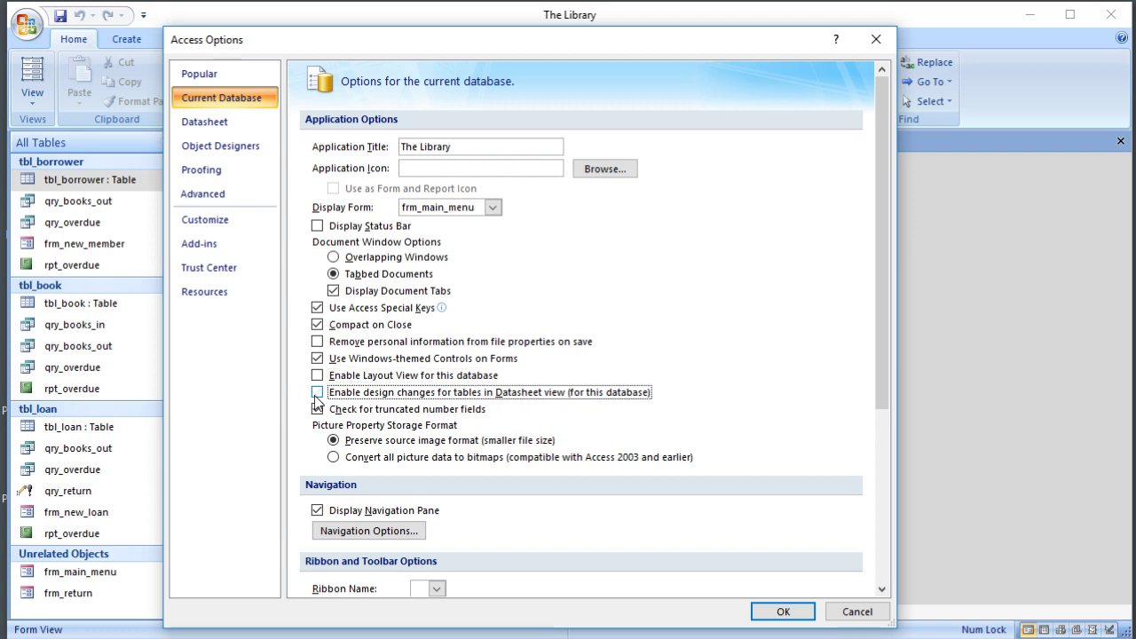
pyautogui.click(316, 512)
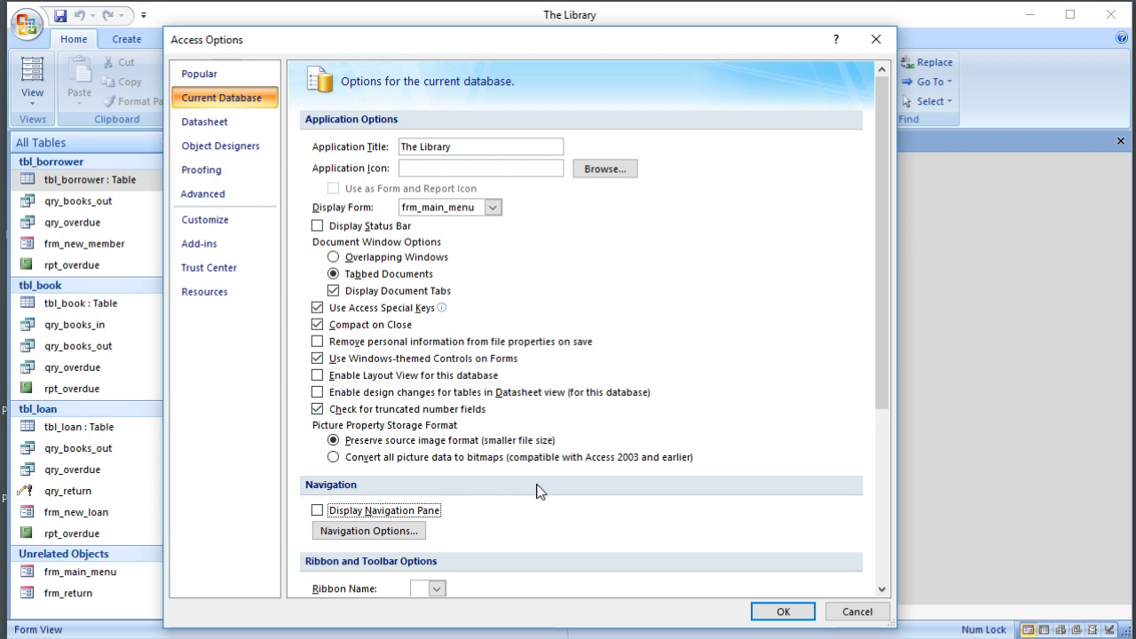
# Step: Disallow full menus for the current database and apply the options
pyautogui.scroll(-4, 536, 491)
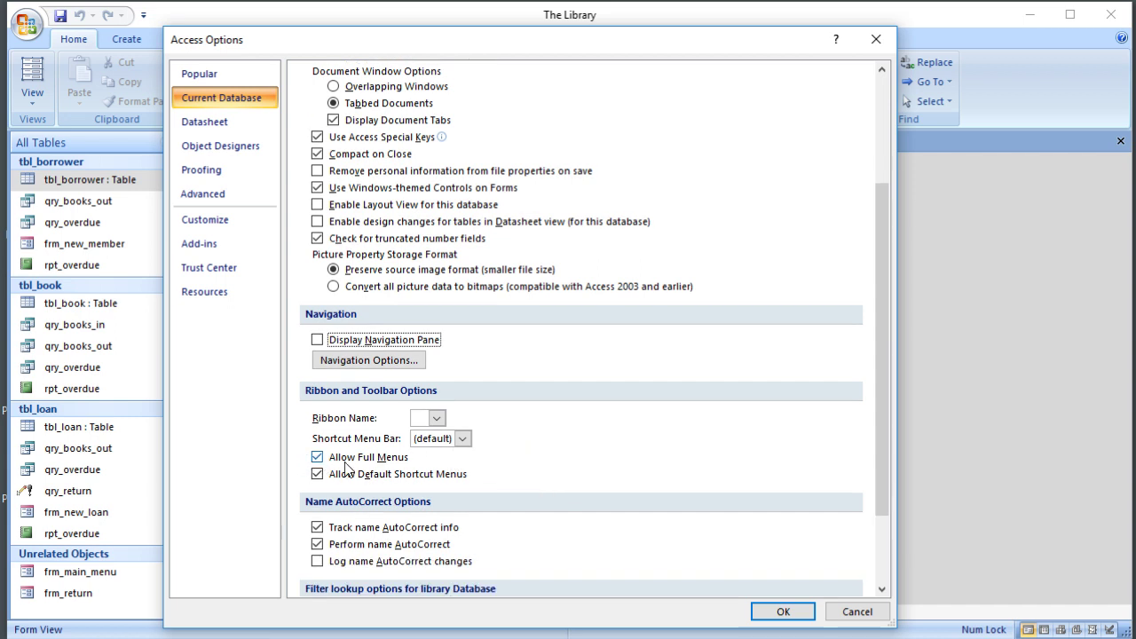
pyautogui.click(318, 458)
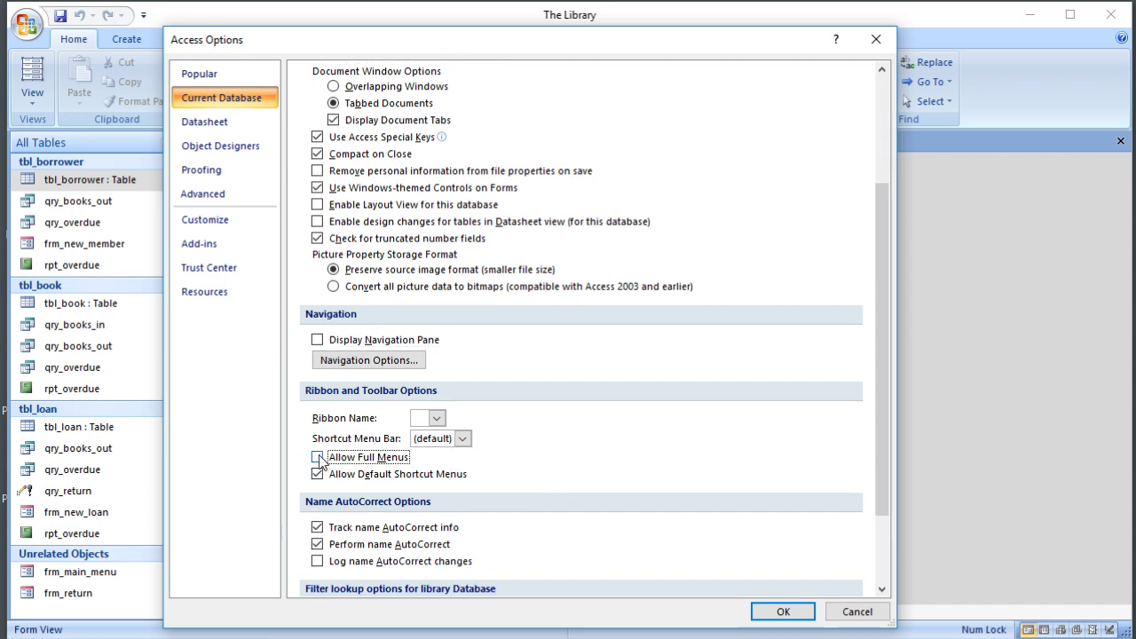
pyautogui.scroll(-3, 507, 479)
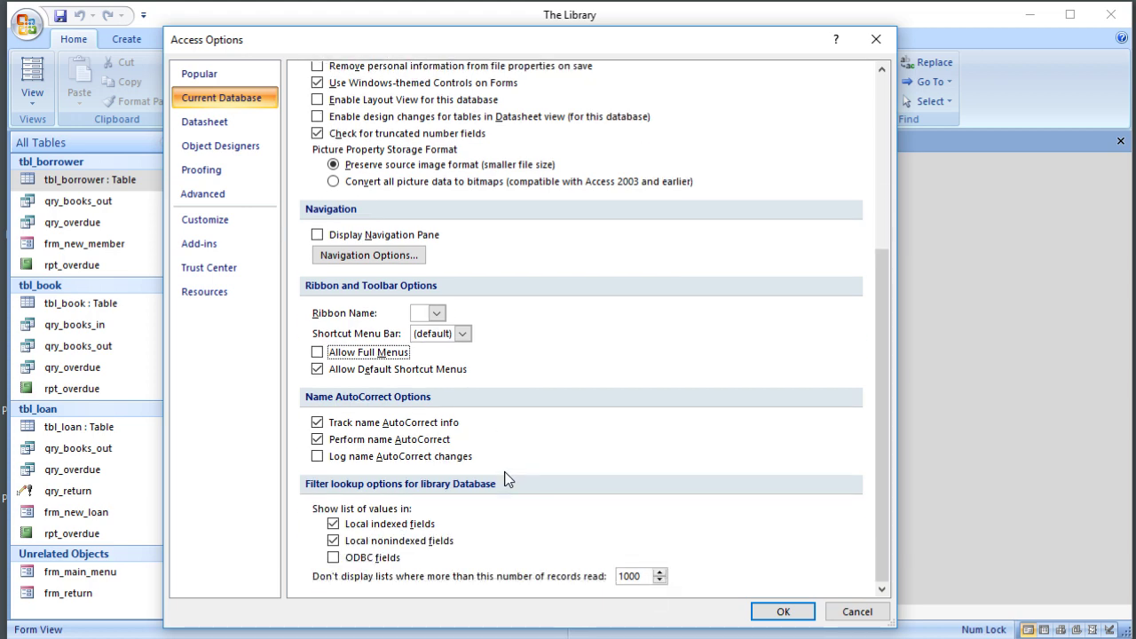
pyautogui.scroll(5, 507, 479)
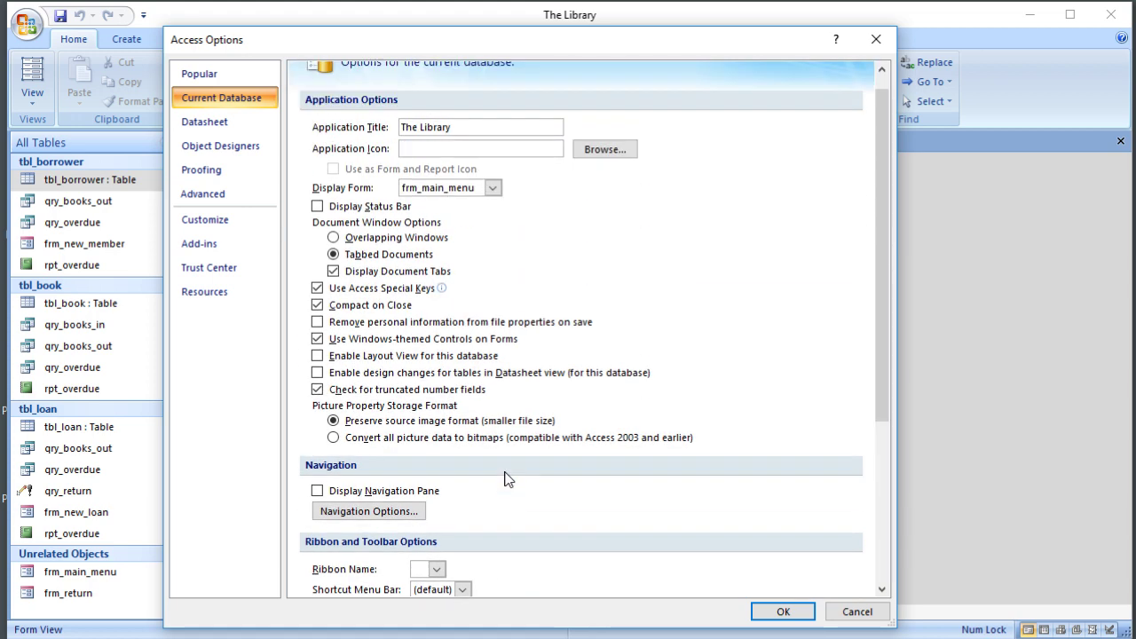
pyautogui.click(784, 613)
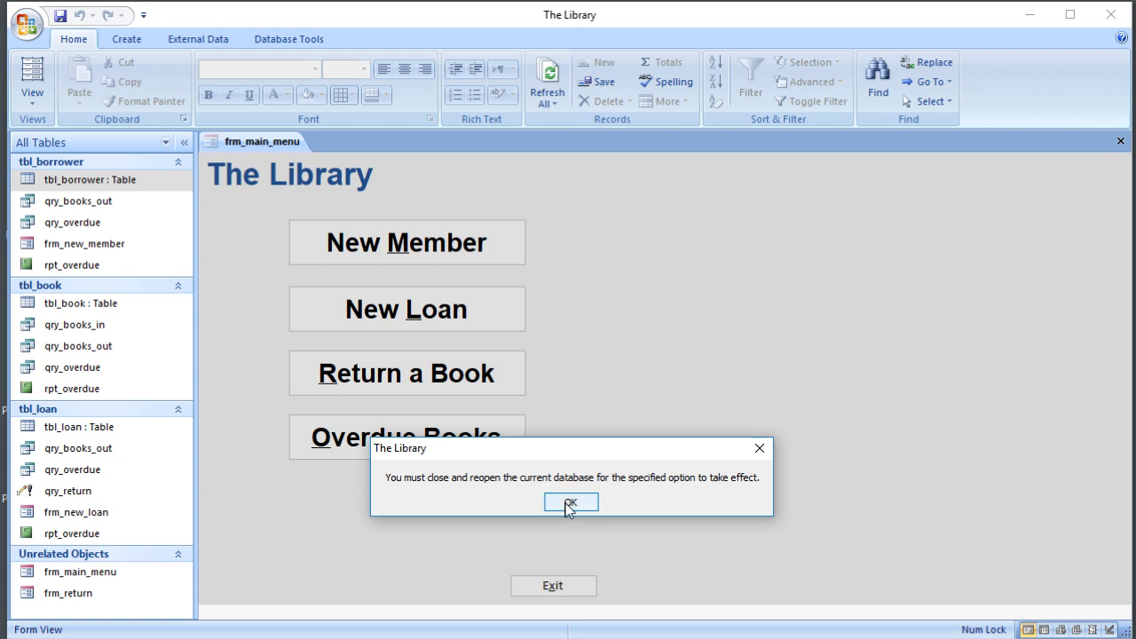
pyautogui.click(568, 503)
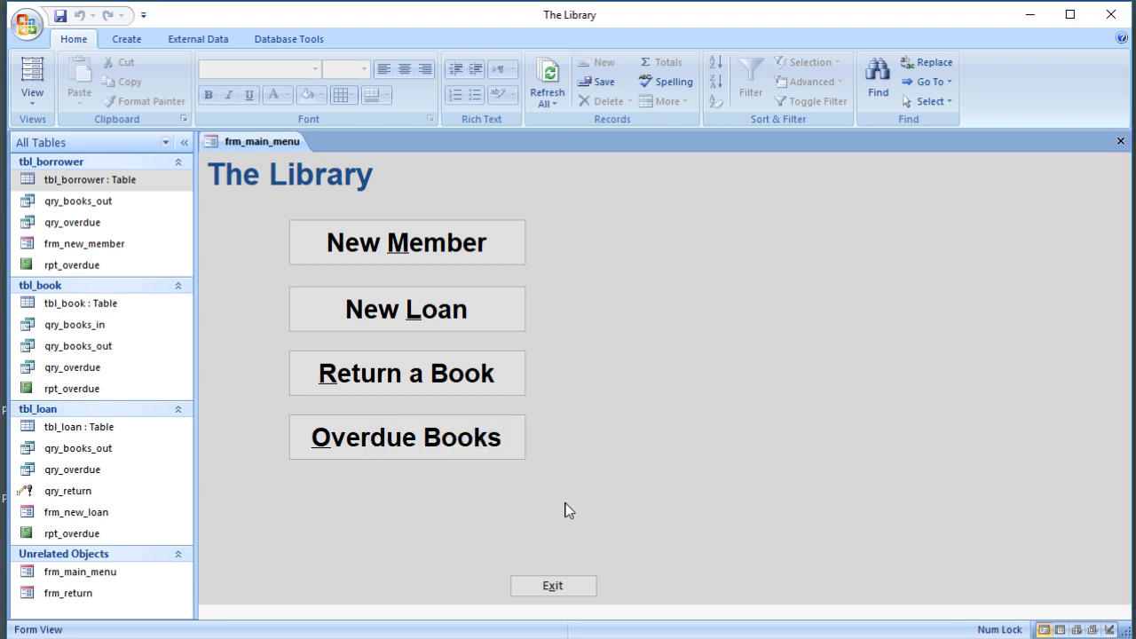
# Step: Close and reopen library.accdb to check the restricted startup, and exit through the main menu form
pyautogui.click(1110, 15)
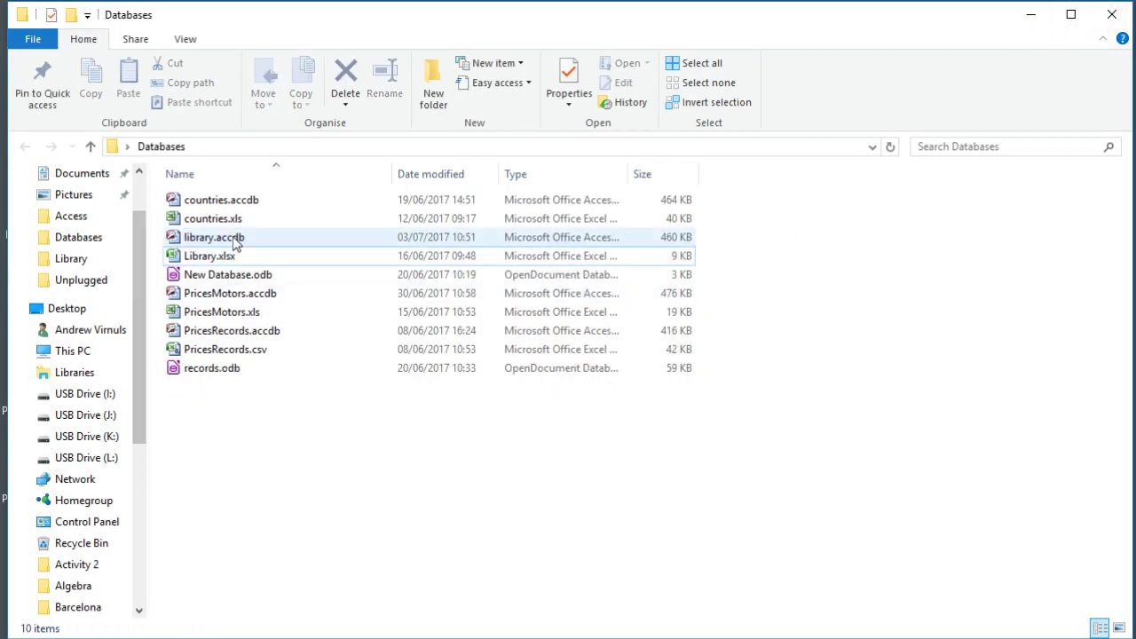
pyautogui.doubleClick(232, 236)
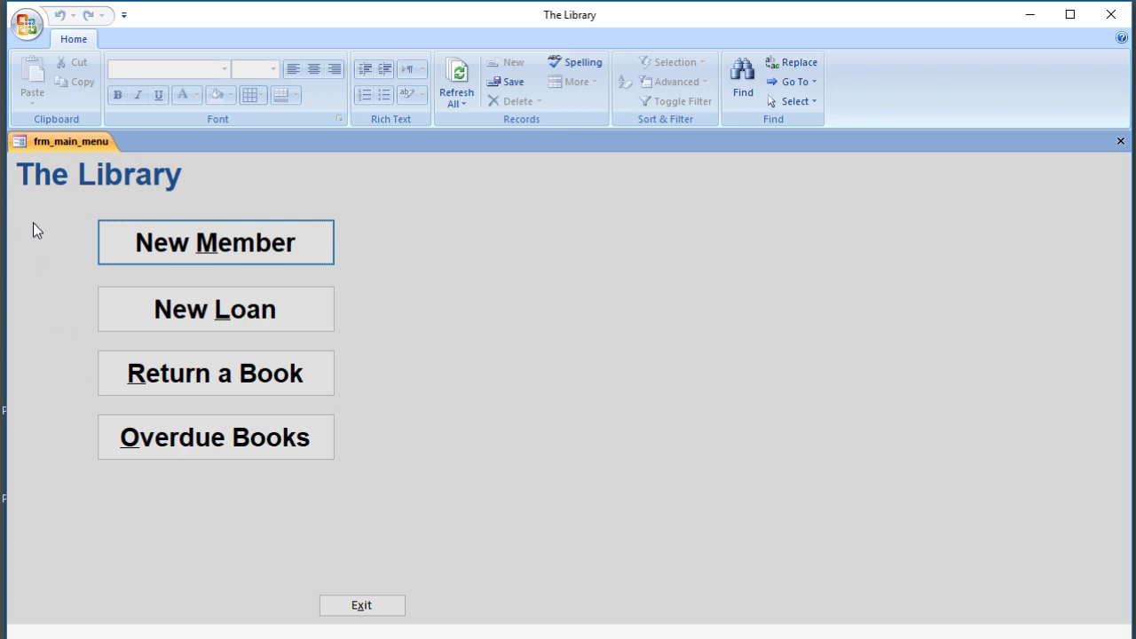
pyautogui.click(358, 607)
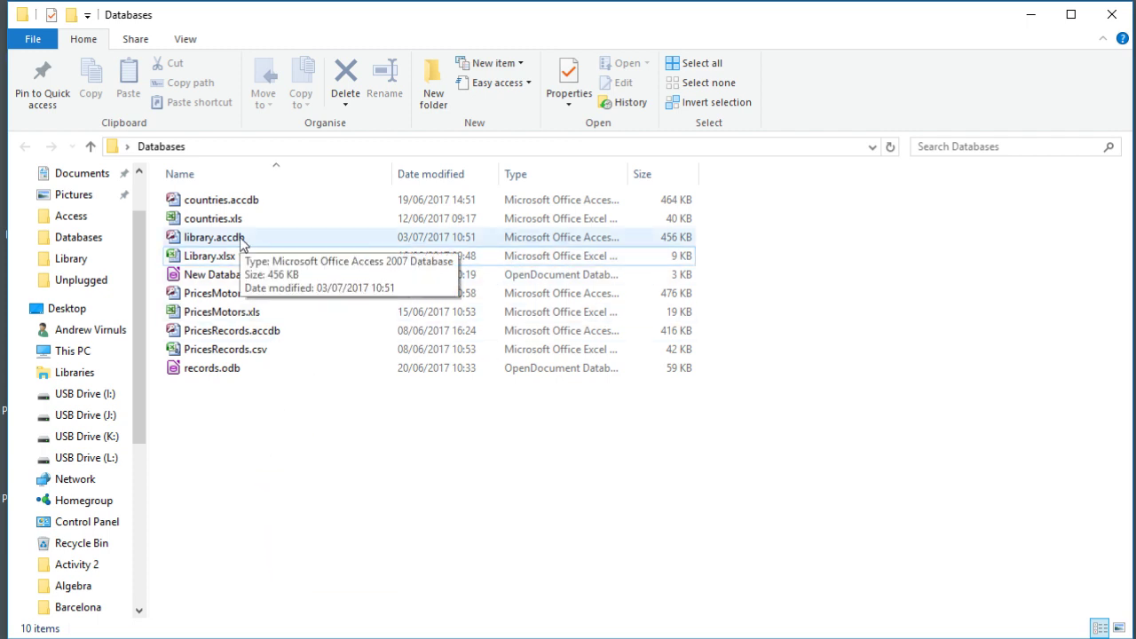
# Step: Open library.accdb from the Databases folder while bypassing its startup options
pyautogui.click(238, 238)
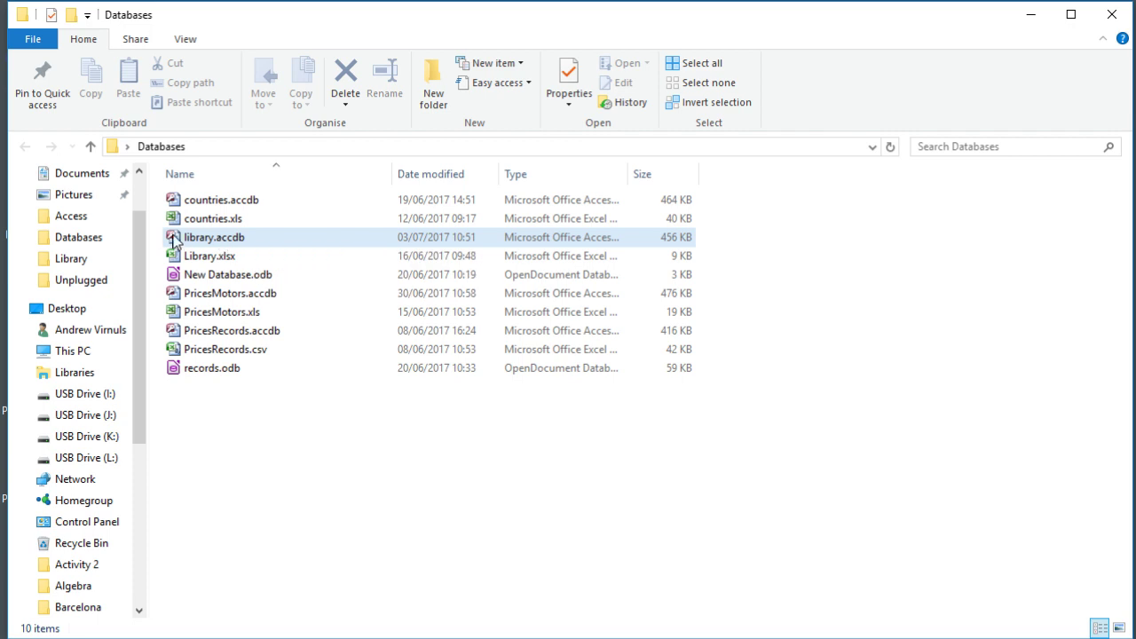
pyautogui.click(223, 402)
pyautogui.click(203, 245)
pyautogui.rightClick(222, 233)
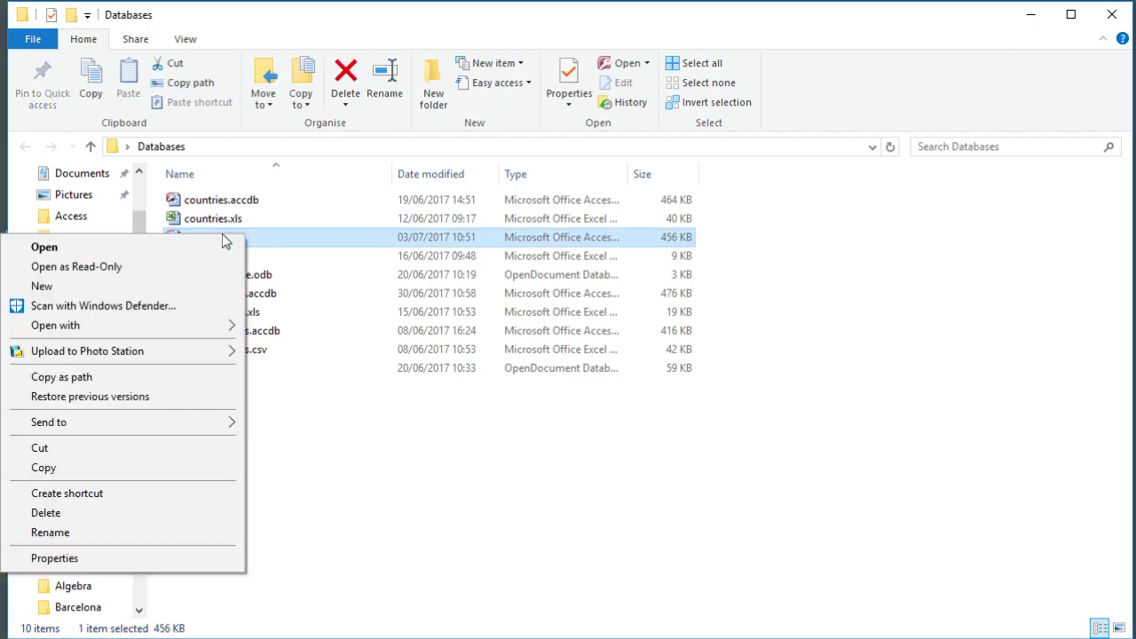
pyautogui.click(212, 252)
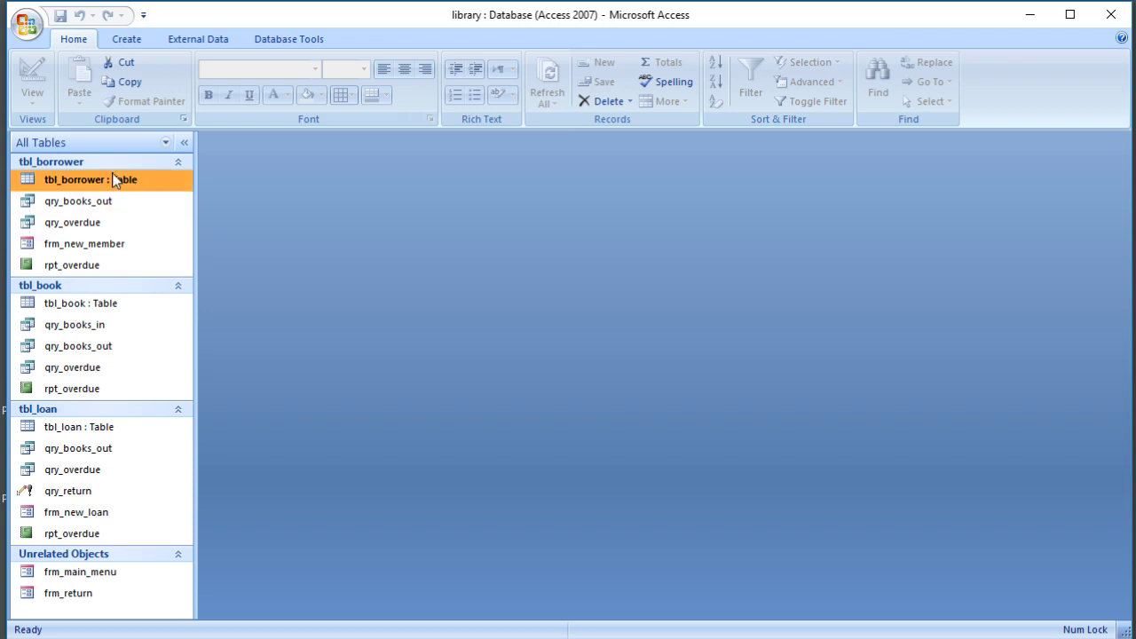
# Step: Open the current database's options to review the startup settings
pyautogui.moveTo(114, 180); pyautogui.dragTo(190, 261)
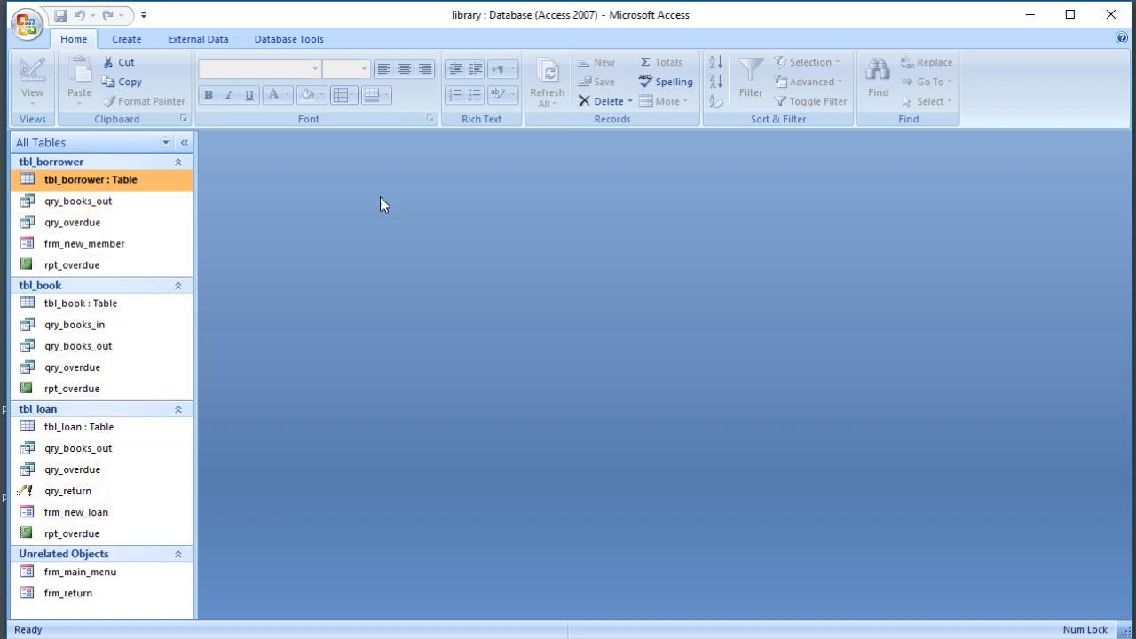
pyautogui.click(27, 25)
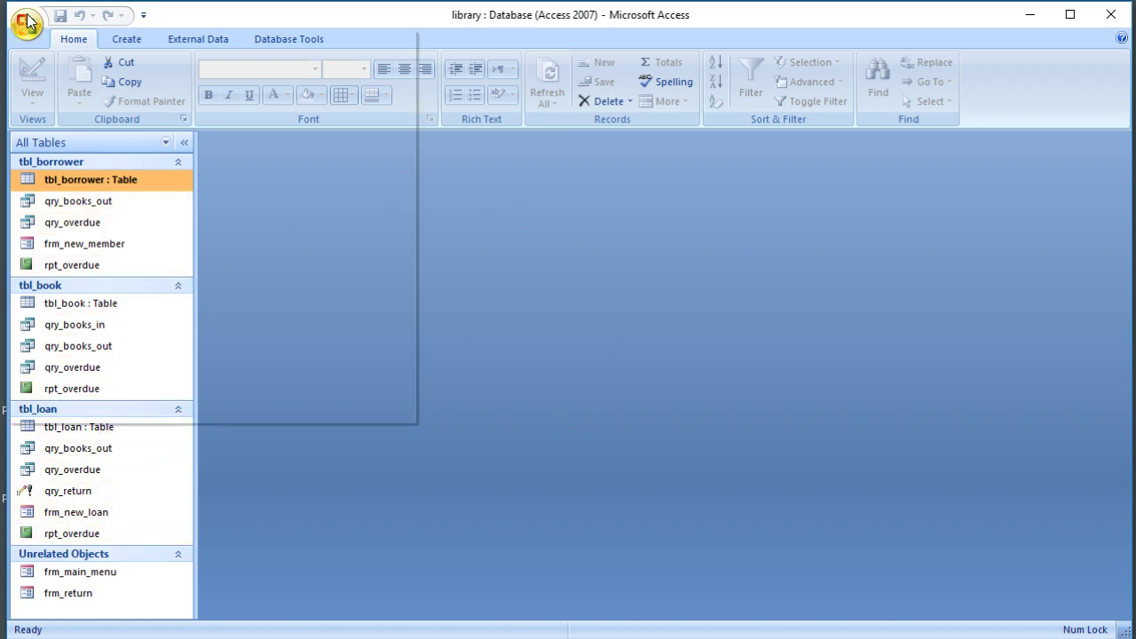
pyautogui.click(254, 412)
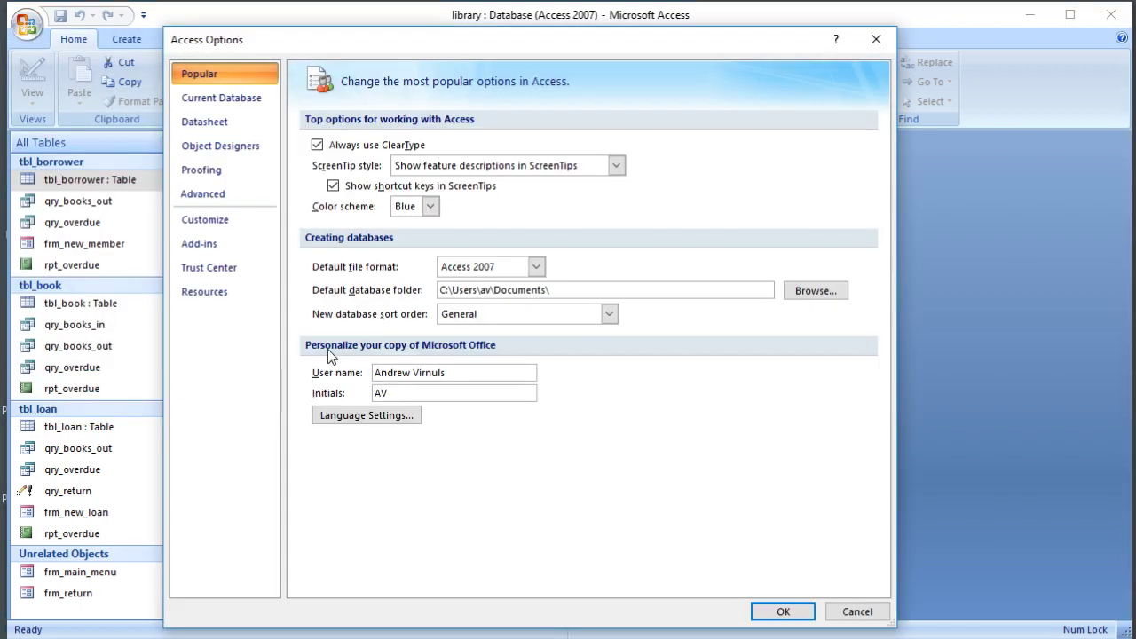
pyautogui.click(212, 99)
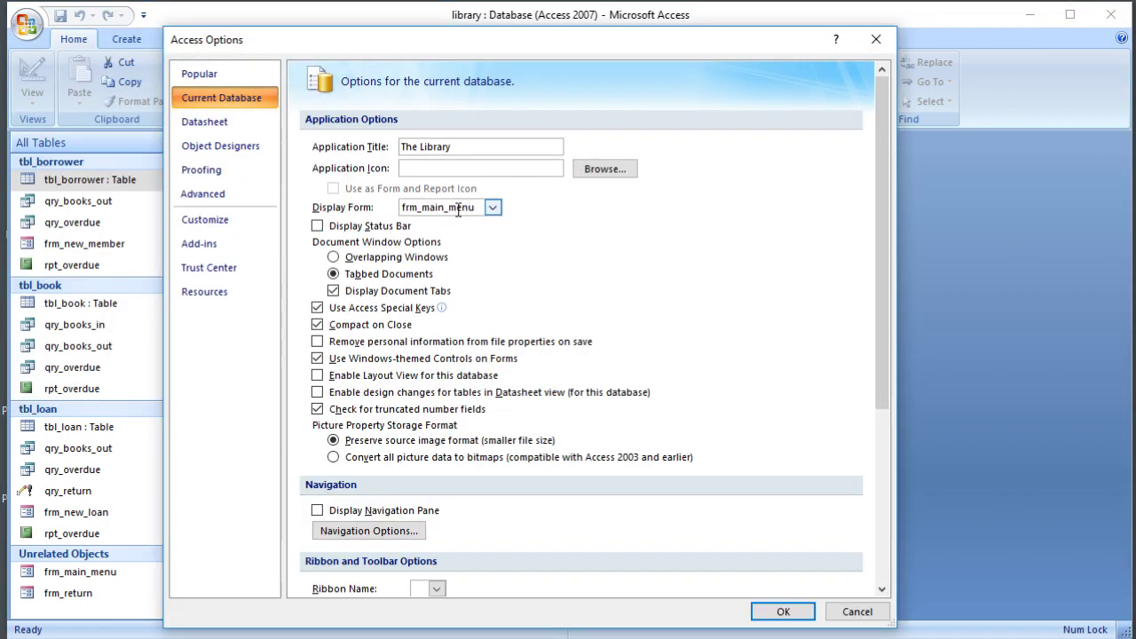